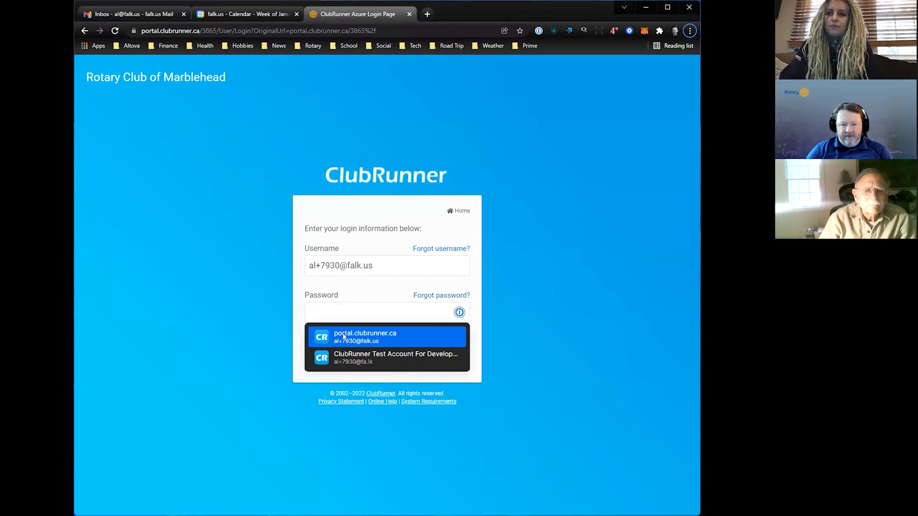
# - Log in to the club site with the saved account password and open the Member Area
pyautogui.click(343, 335)
pyautogui.click(331, 341)
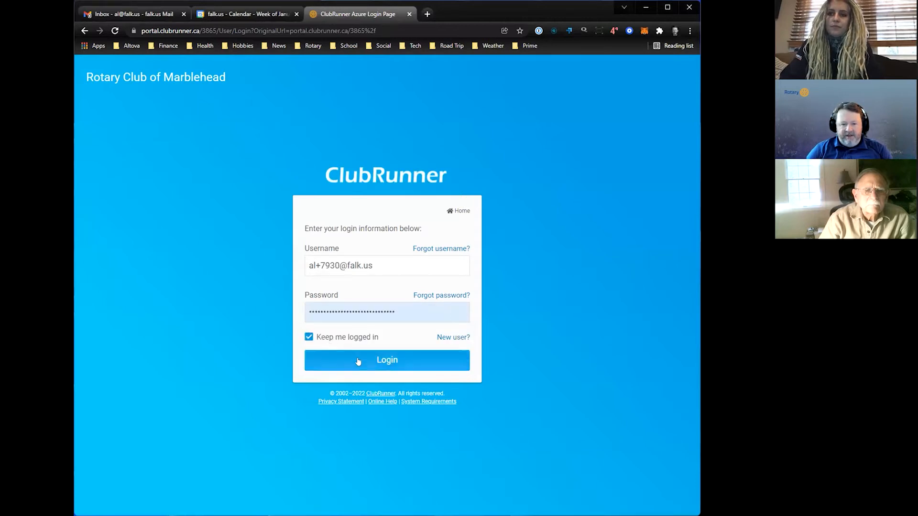
pyautogui.click(353, 361)
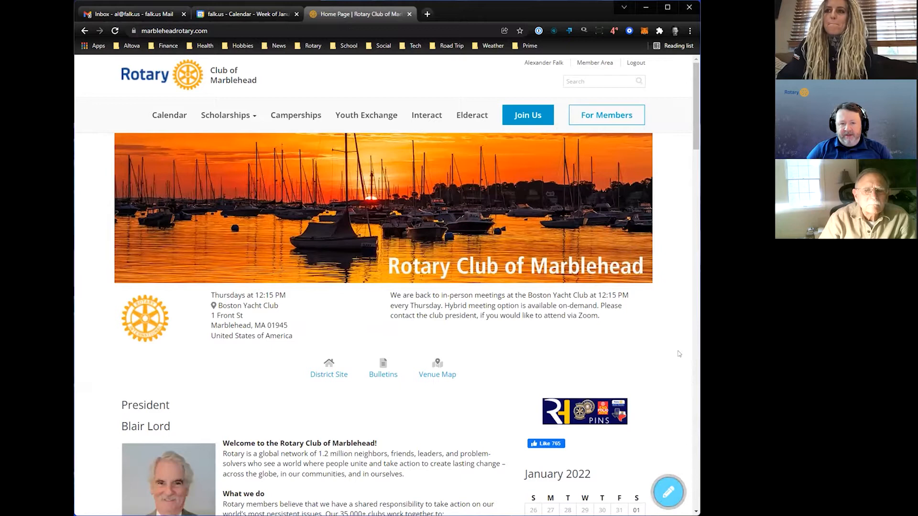
pyautogui.click(591, 64)
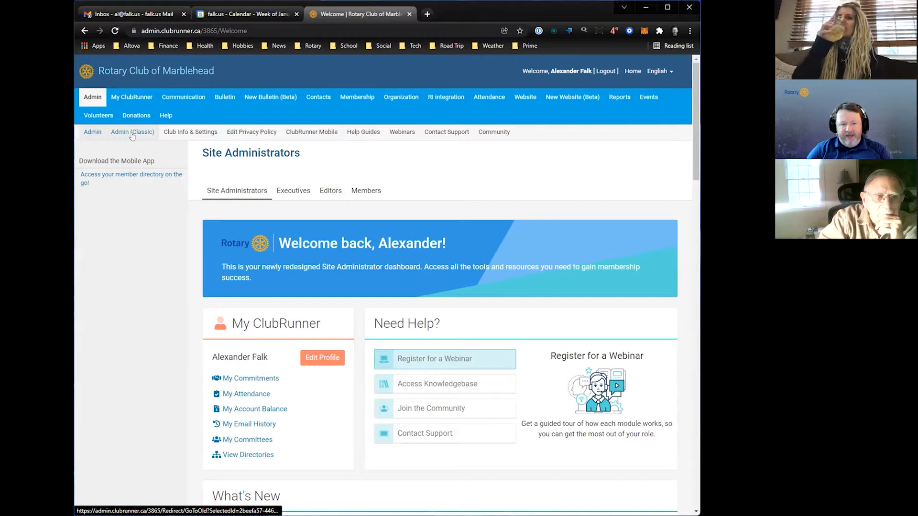
# - Look over the redesigned and classic administration pages, and open Club Info & Settings
pyautogui.scroll(-4, 386, 201)
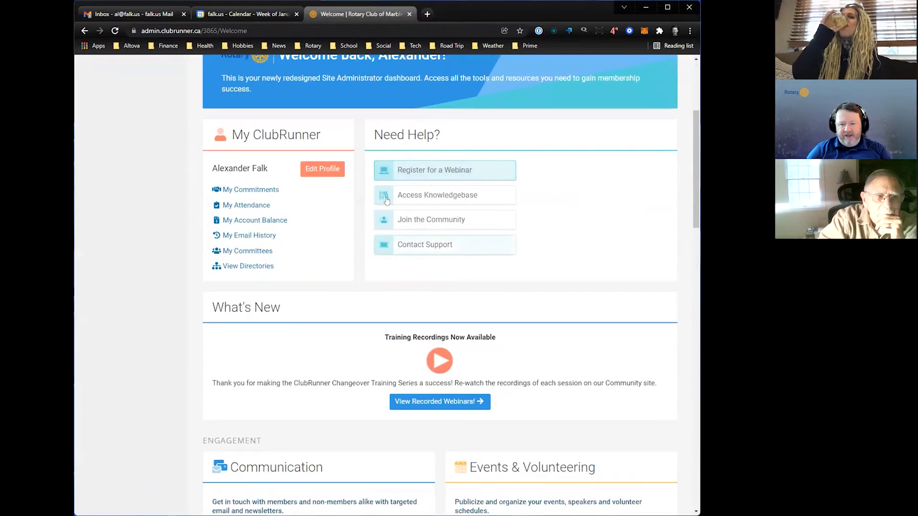
pyautogui.scroll(4, 109, 244)
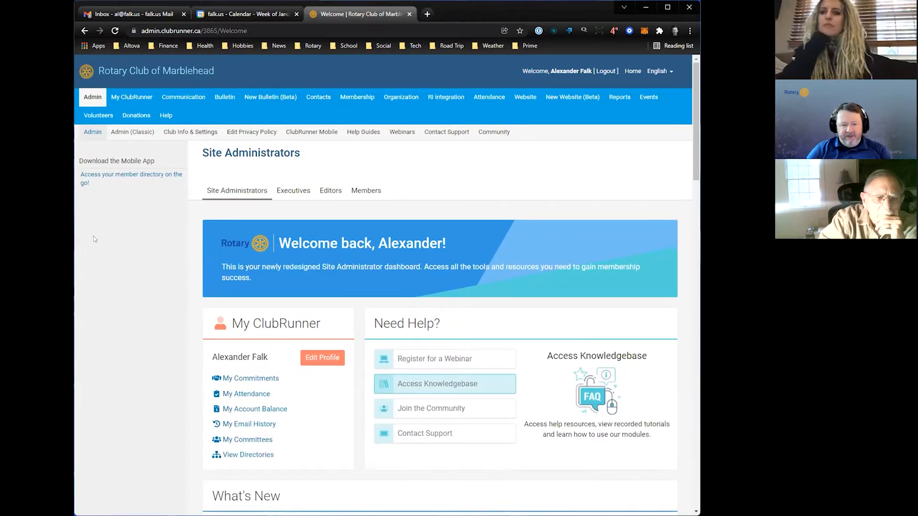
pyautogui.click(129, 134)
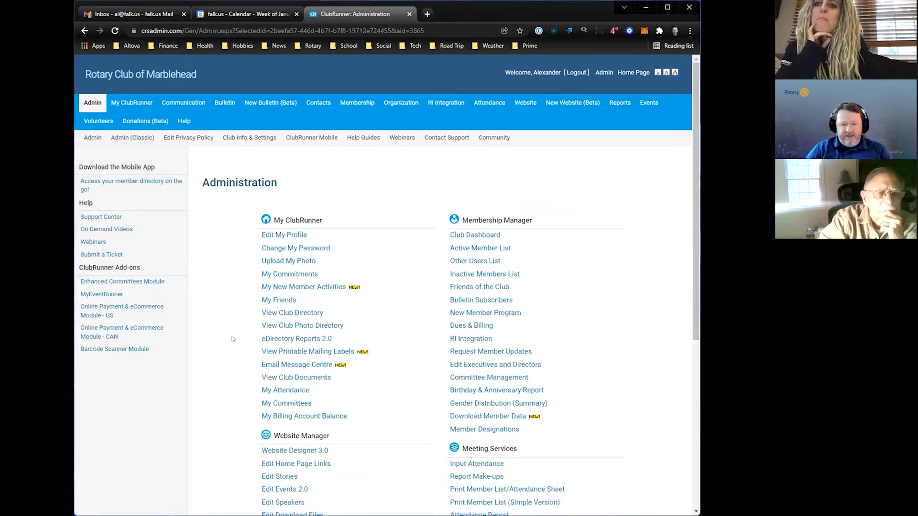
pyautogui.scroll(-3, 228, 348)
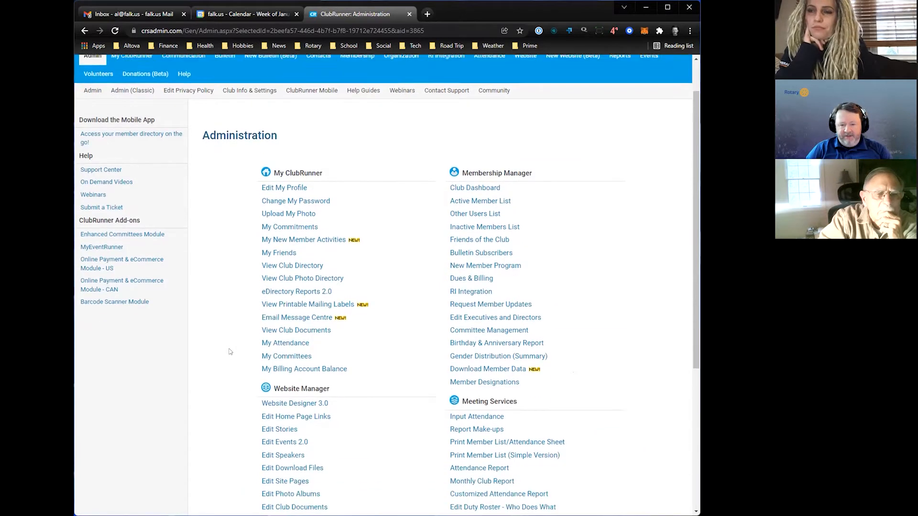
pyautogui.scroll(3, 229, 350)
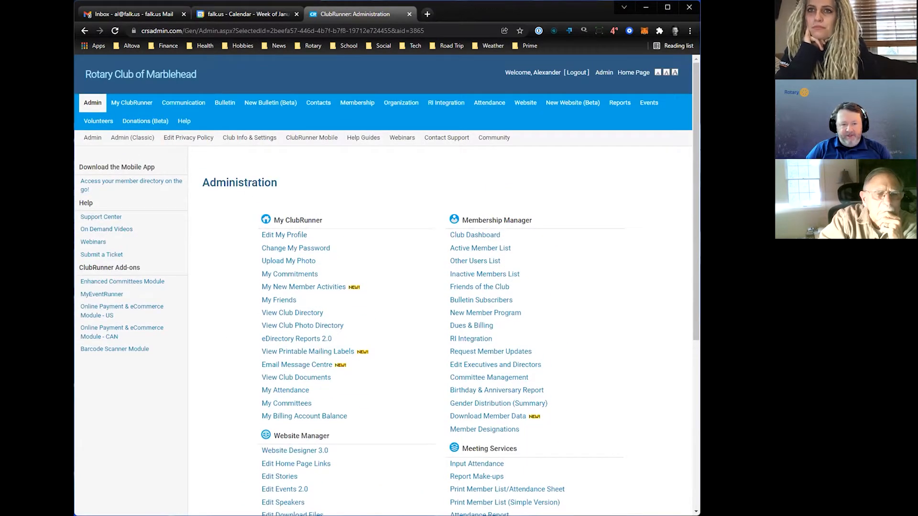
pyautogui.click(252, 139)
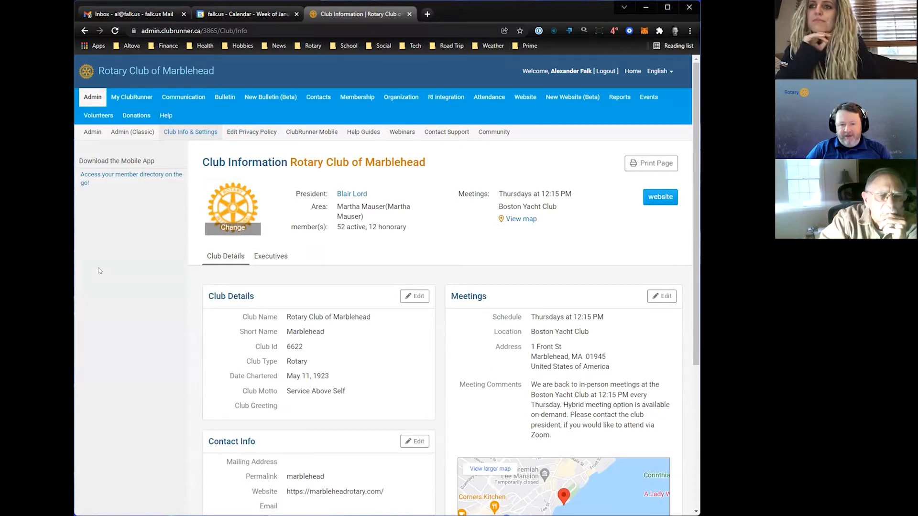
# - Open the club's public home page, marbleheadrotary.com, in a new browser tab
pyautogui.click(421, 15)
pyautogui.write('marbleheadrotary.com')
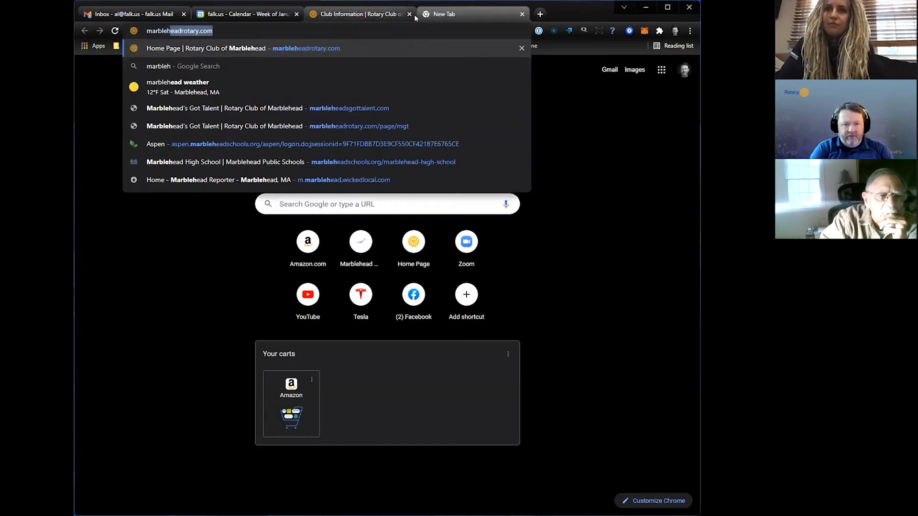
pyautogui.press('Return')
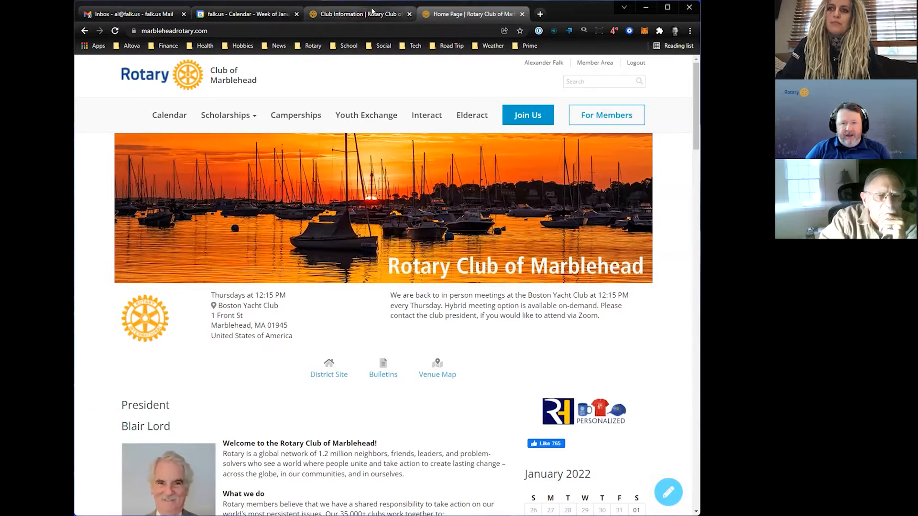
# - Edit the Meetings section of the club information and set the meeting schedule to Friday at 06:00 AM
pyautogui.click(369, 12)
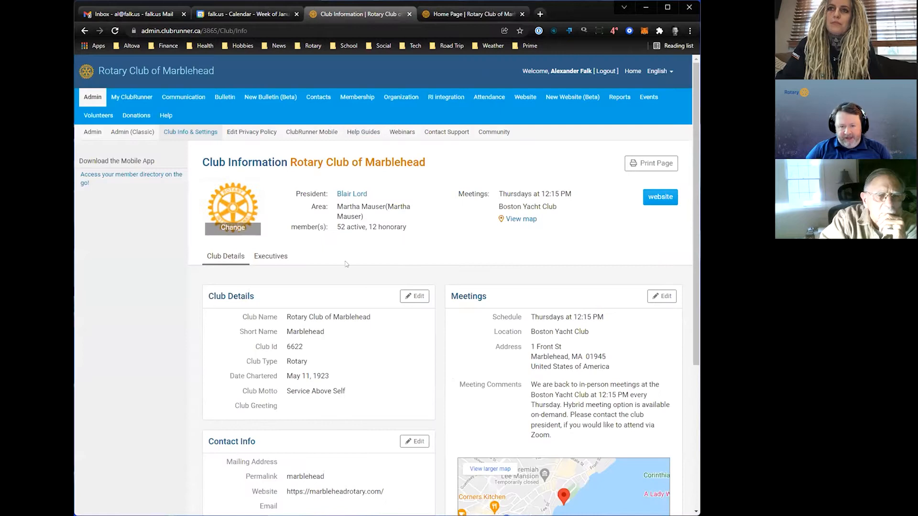
pyautogui.click(667, 296)
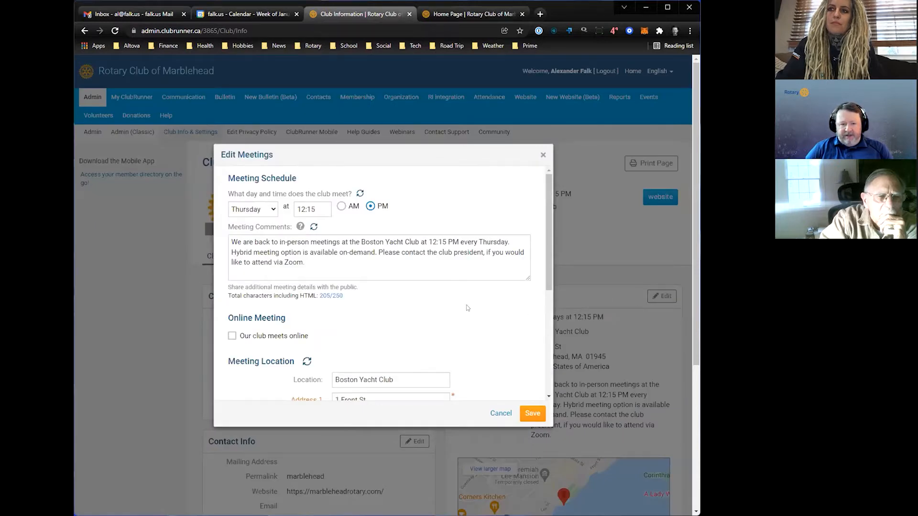
pyautogui.click(266, 210)
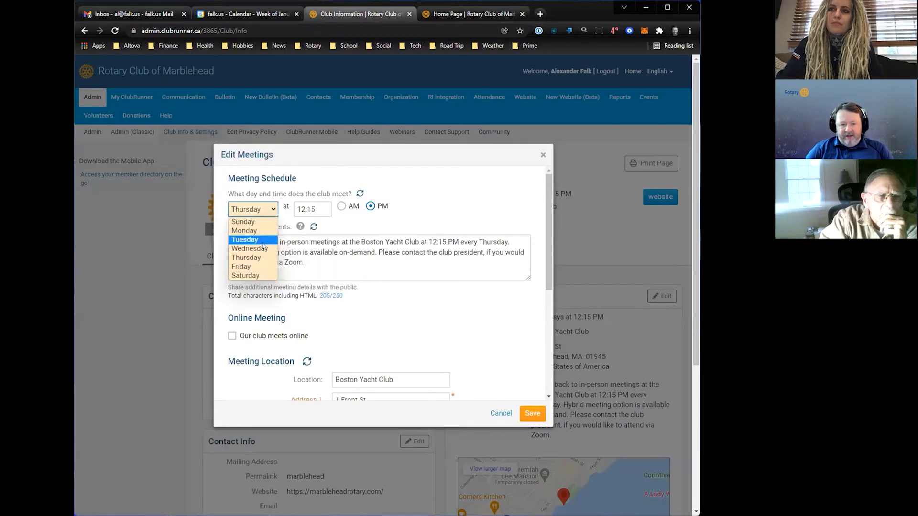
pyautogui.click(253, 267)
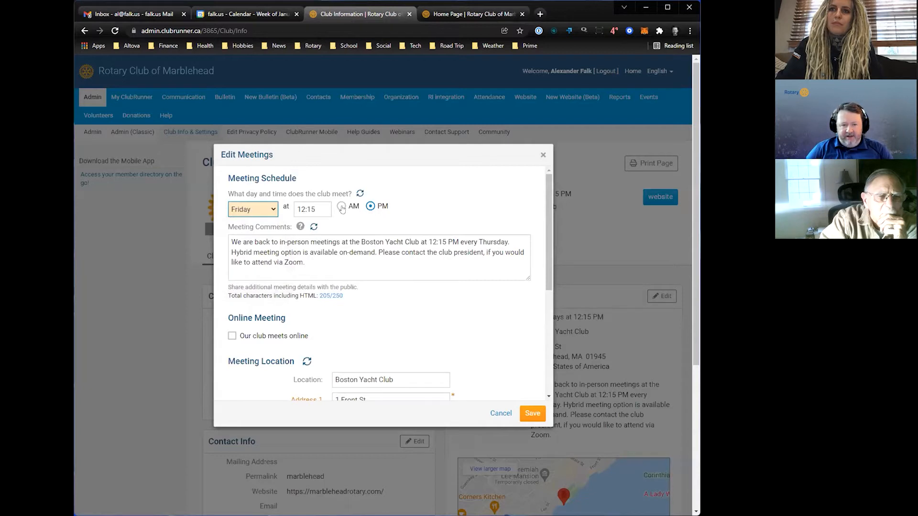
pyautogui.press('Tab')
pyautogui.write('06:00')
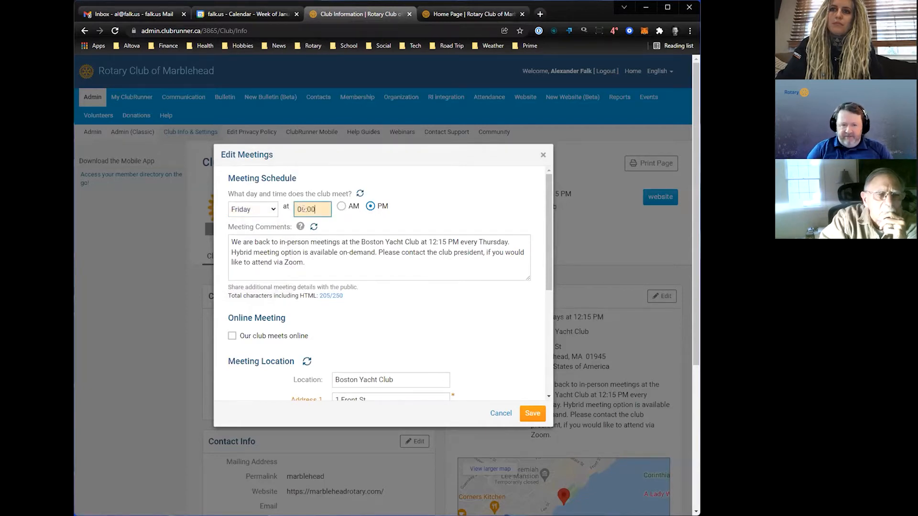
pyautogui.click(341, 206)
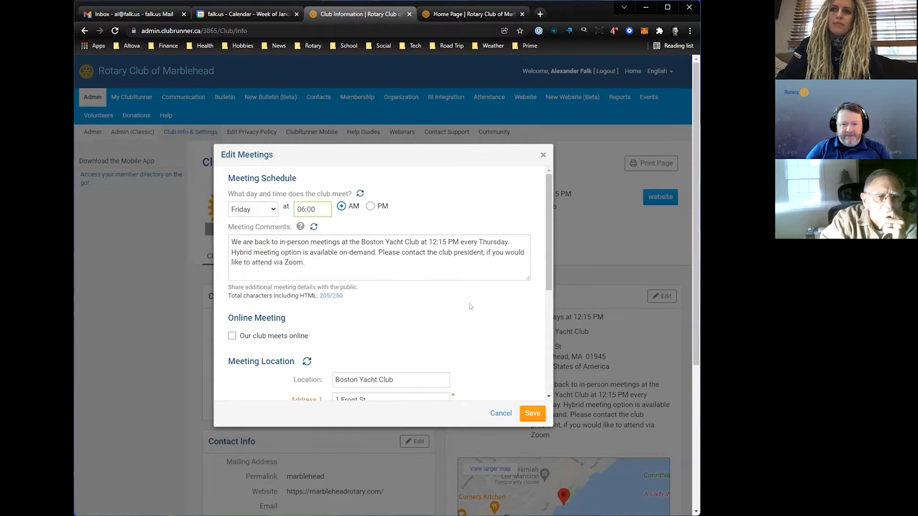
# - Replace the meeting comments with "First Friday in person, all other Fridays online."
pyautogui.click(289, 235)
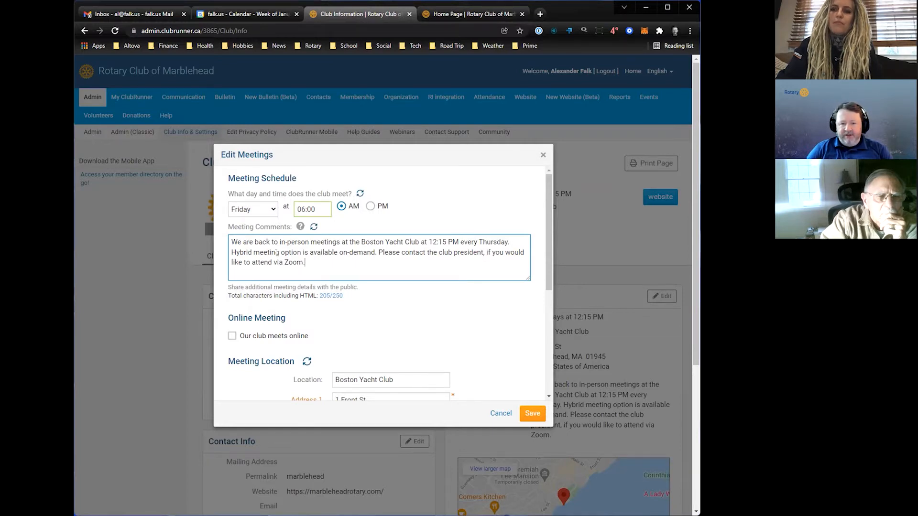
pyautogui.moveTo(307, 263); pyautogui.dragTo(230, 240)
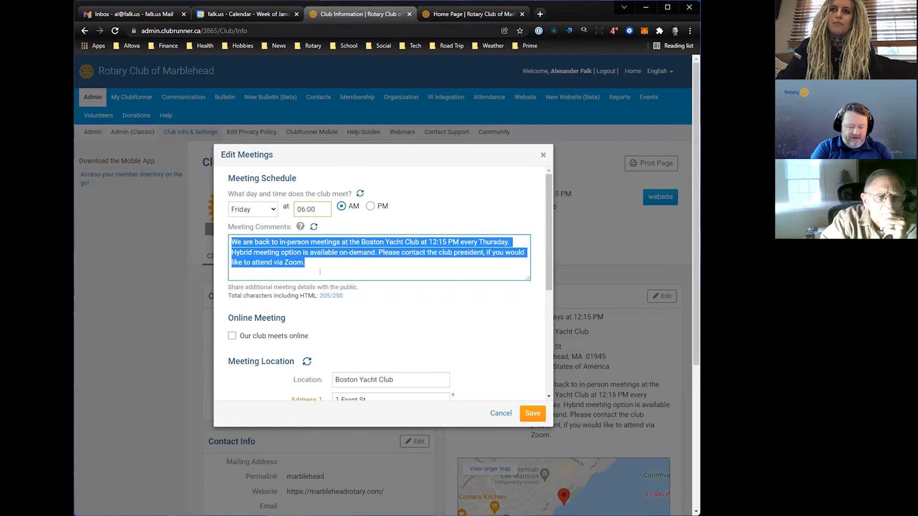
pyautogui.write('Frist')
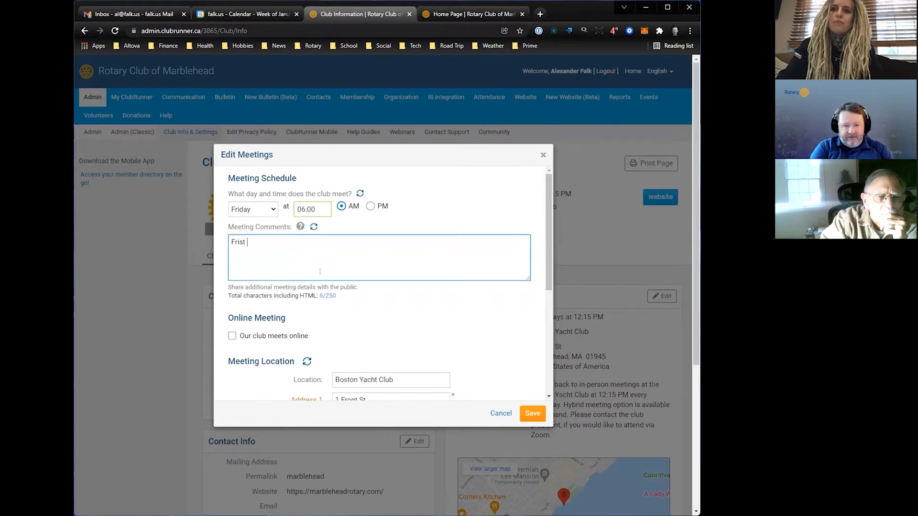
pyautogui.write(' Fri')
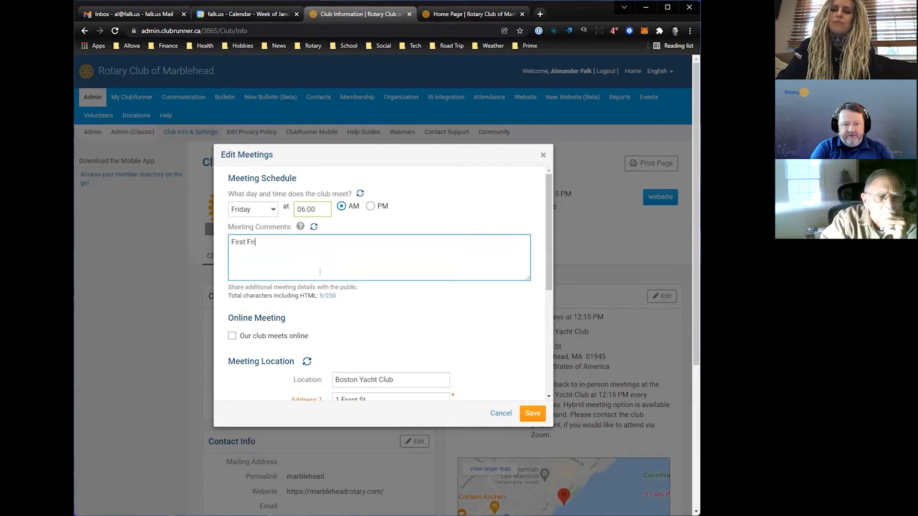
pyautogui.write('day in person,')
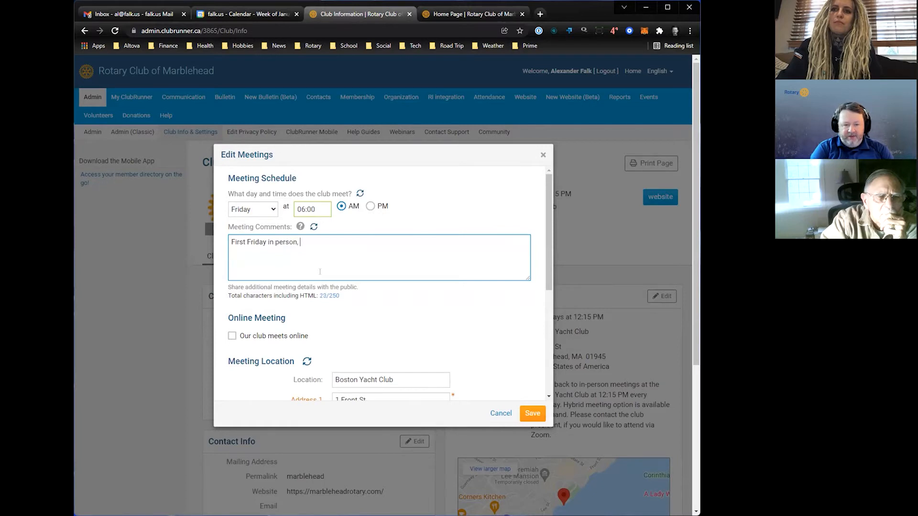
pyautogui.write(' all other')
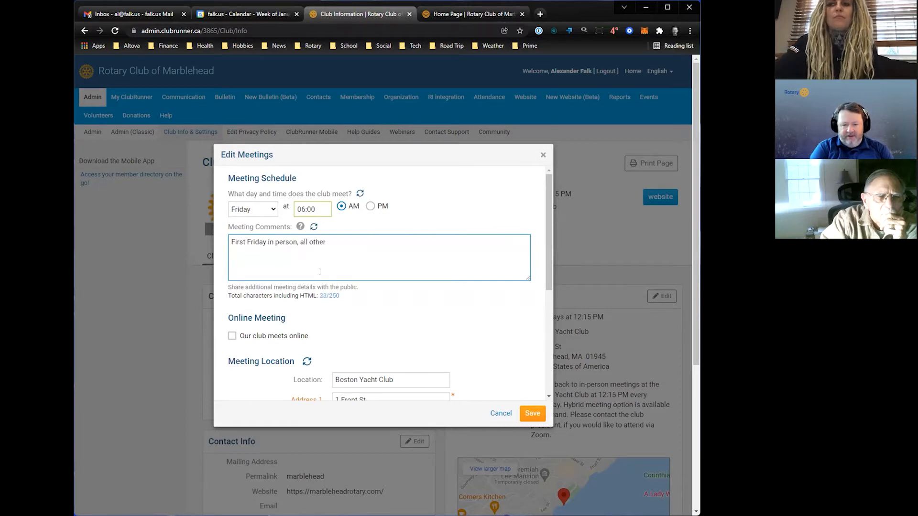
pyautogui.write(' Frida')
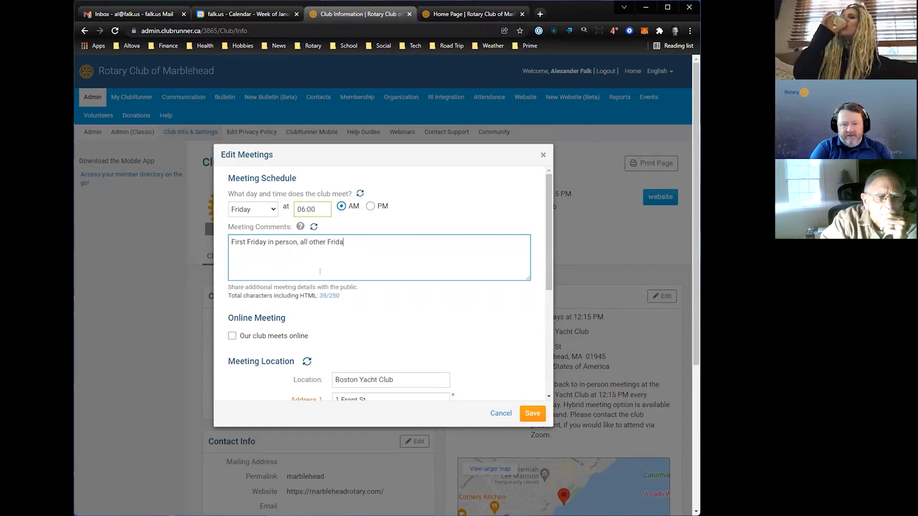
pyautogui.write('ys online.')
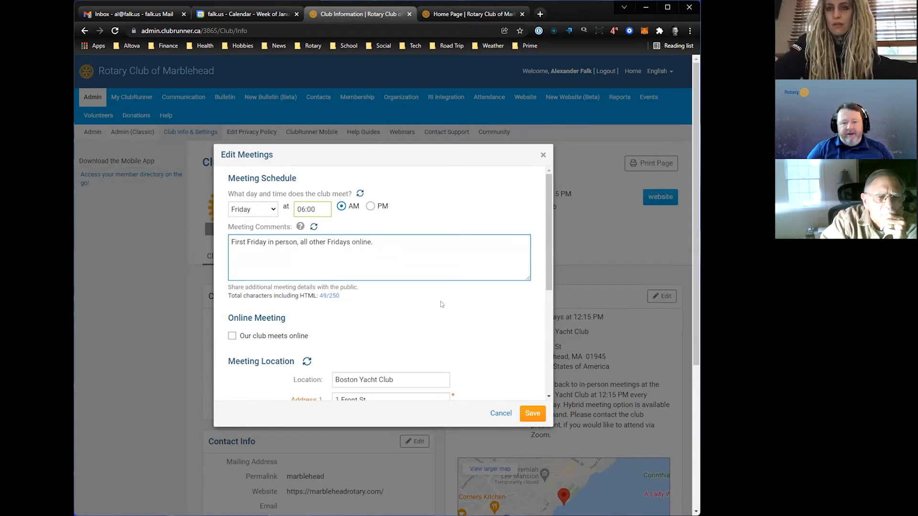
# - Look through the meeting location fields and enable the "Our club meets online" option
pyautogui.scroll(-3, 433, 292)
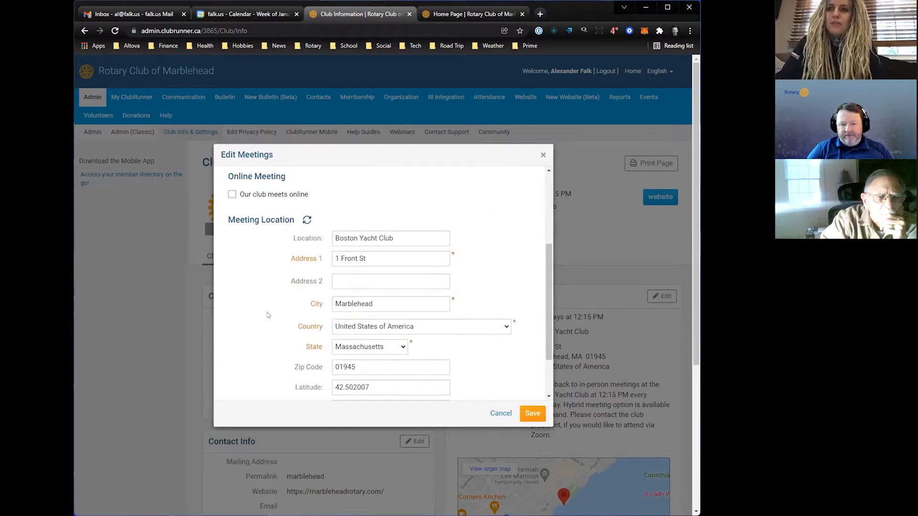
pyautogui.scroll(-2, 267, 315)
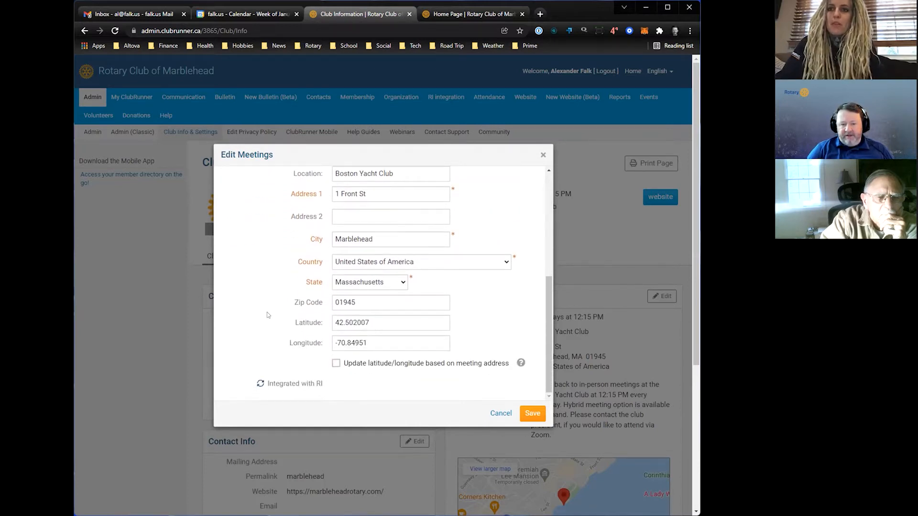
pyautogui.scroll(4, 267, 315)
pyautogui.scroll(-2, 268, 315)
pyautogui.scroll(2, 268, 315)
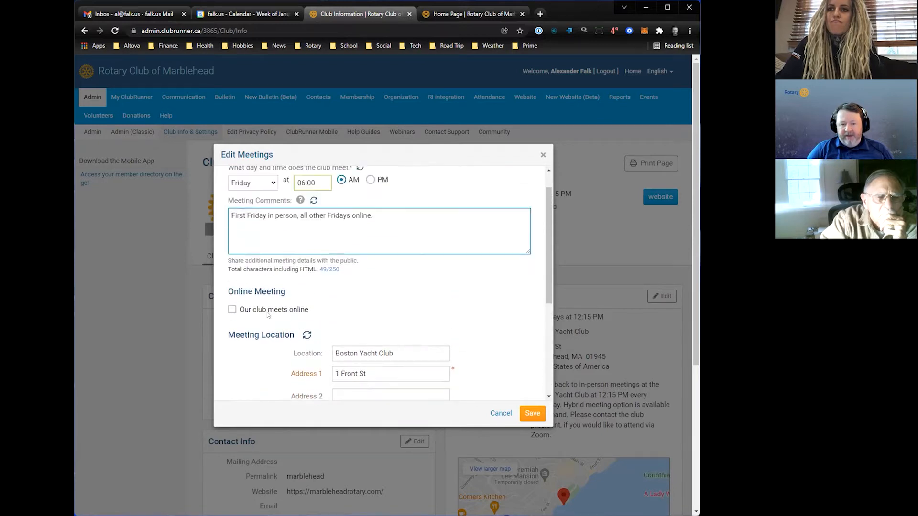
pyautogui.click(232, 318)
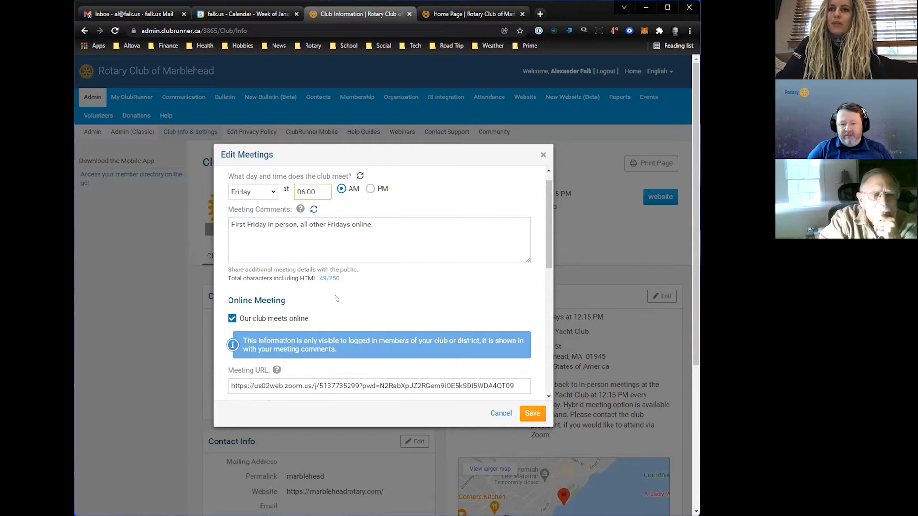
# - Review the online meeting URL, private details and location fields, and check where the meeting comments appear on the public home page
pyautogui.scroll(-1, 333, 311)
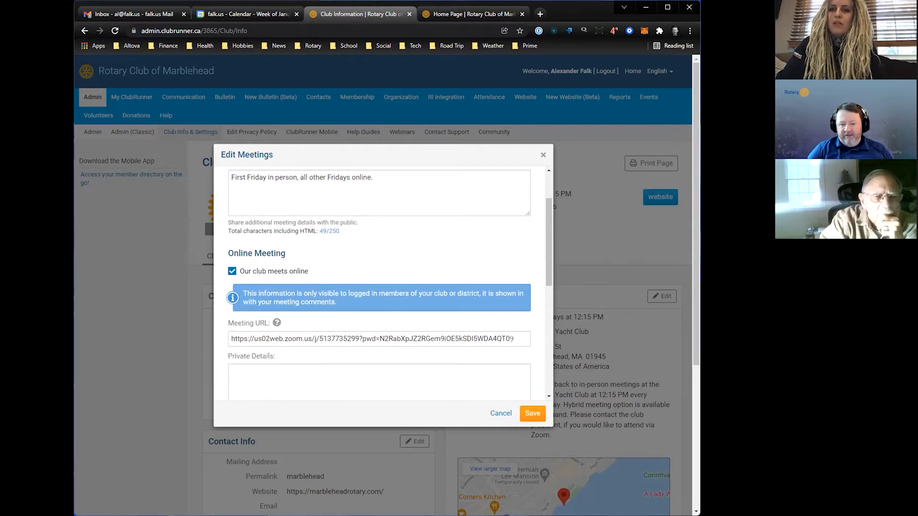
pyautogui.scroll(-1, 512, 339)
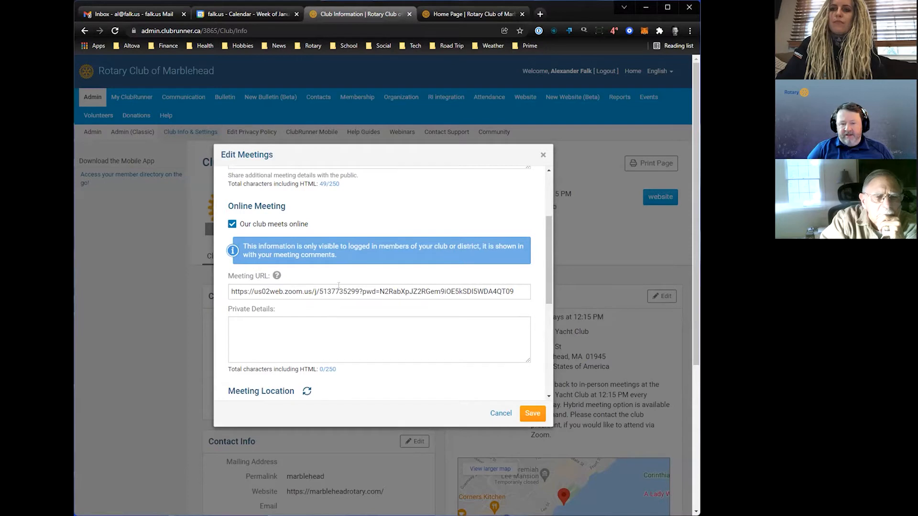
pyautogui.click(474, 14)
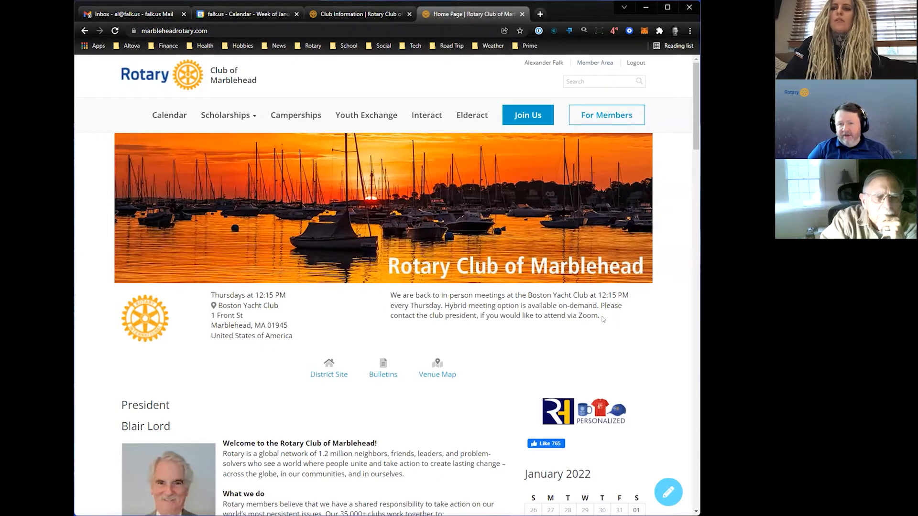
pyautogui.click(370, 14)
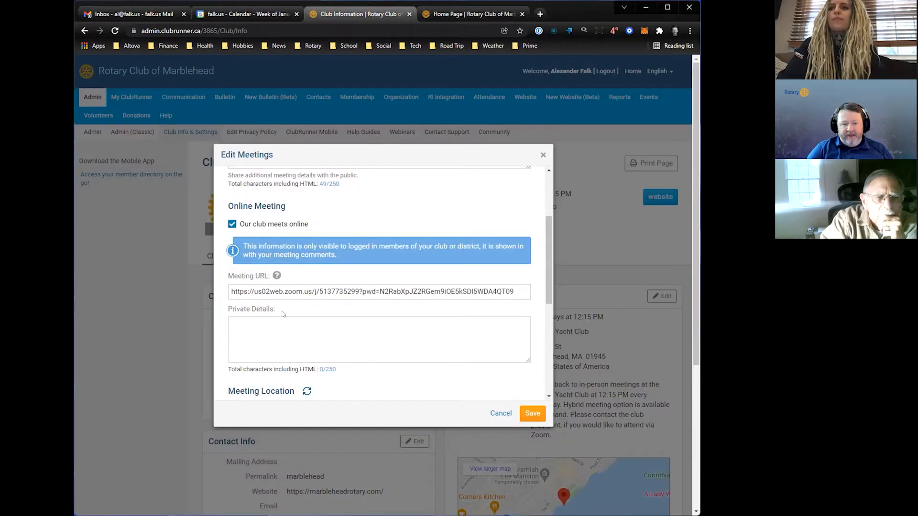
pyautogui.scroll(-1, 283, 312)
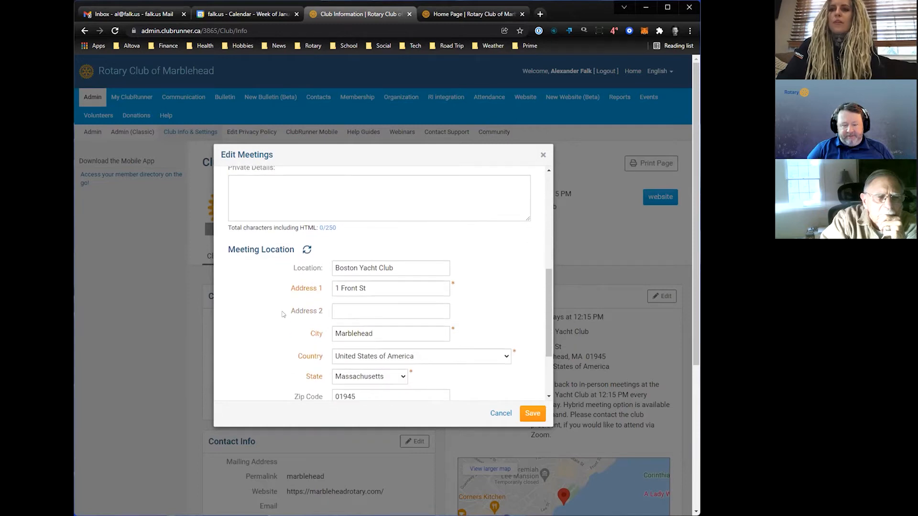
pyautogui.scroll(2, 282, 310)
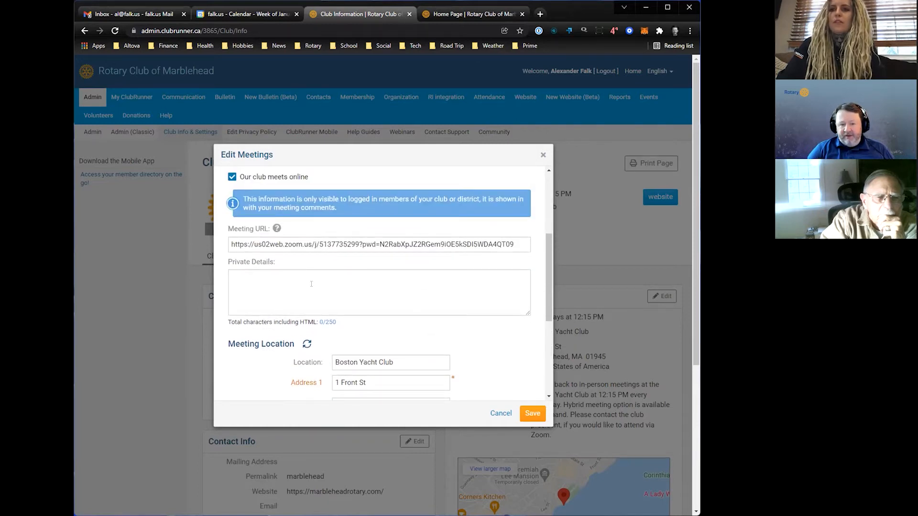
# - Look over the meeting schedule, comments, online and location fields, and close the Meetings editor without saving
pyautogui.scroll(-2, 287, 364)
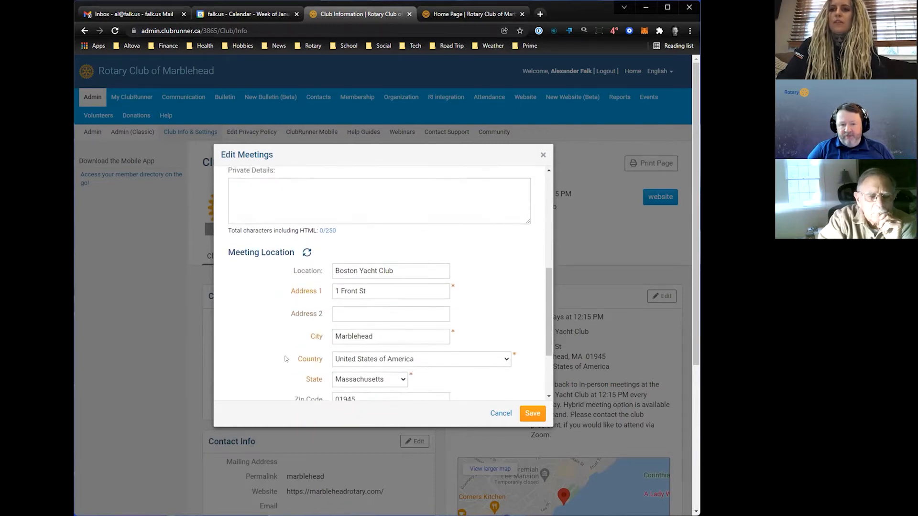
pyautogui.scroll(4, 284, 353)
pyautogui.scroll(2, 283, 353)
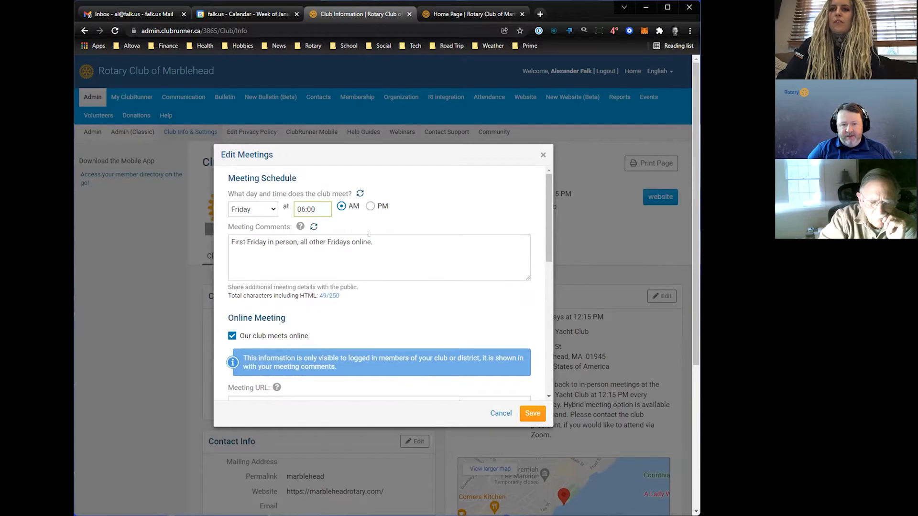
pyautogui.scroll(-6, 394, 314)
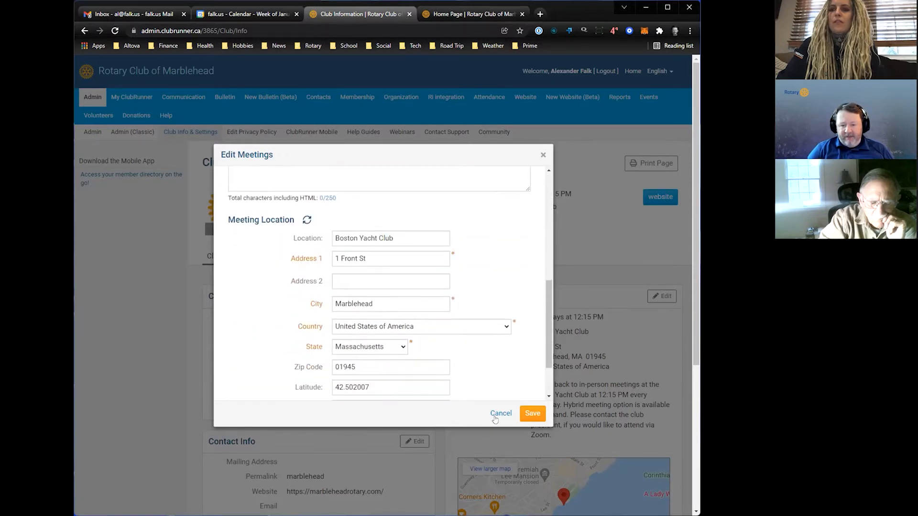
pyautogui.scroll(-2, 489, 382)
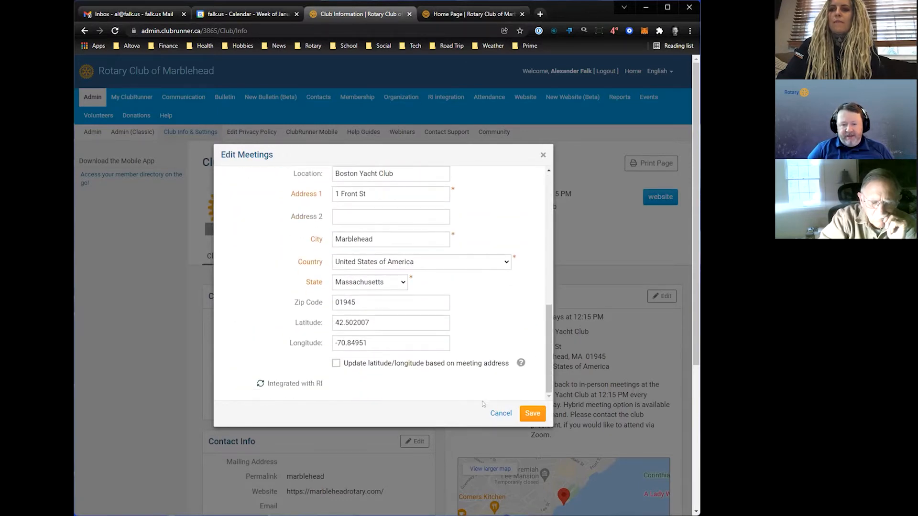
pyautogui.click(500, 414)
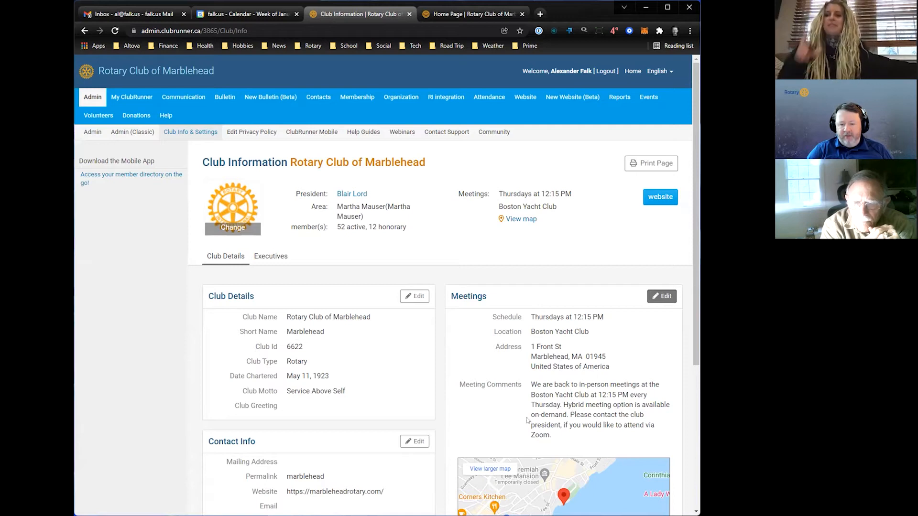
# - Examine the meeting comments, day and time fields again without saving, and check where they appear on the public home page
pyautogui.moveTo(552, 433); pyautogui.dragTo(528, 388)
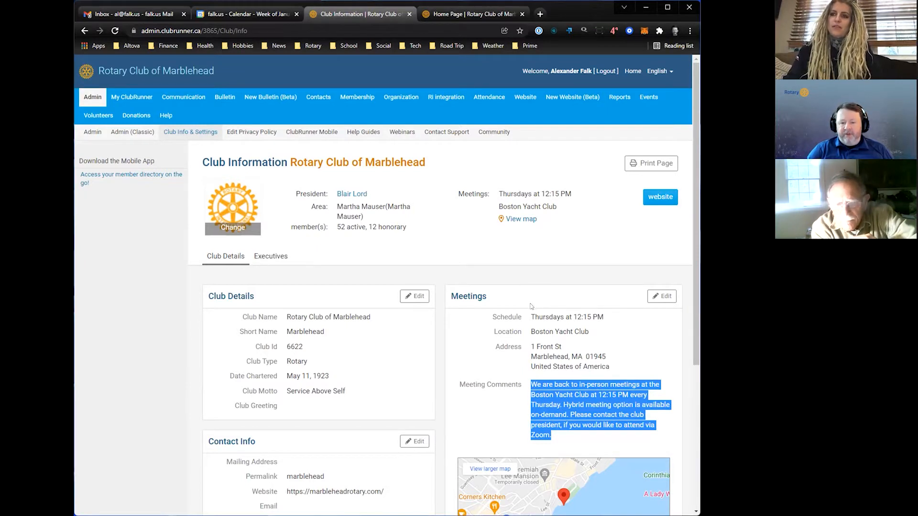
pyautogui.click(655, 297)
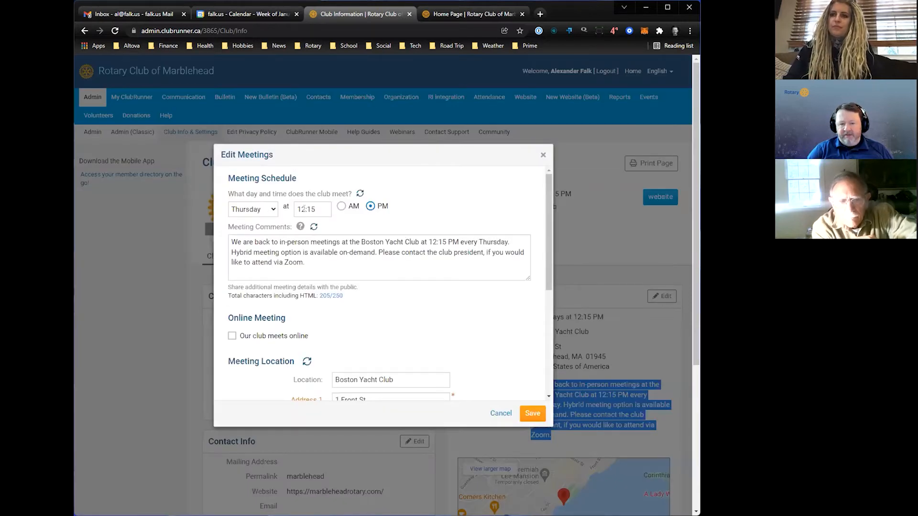
pyautogui.click(265, 211)
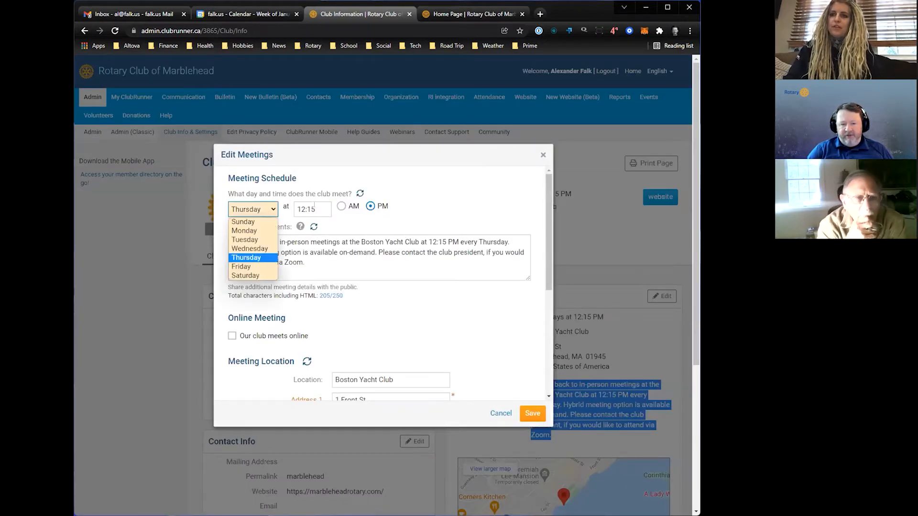
pyautogui.click(373, 211)
pyautogui.tripleClick(288, 254)
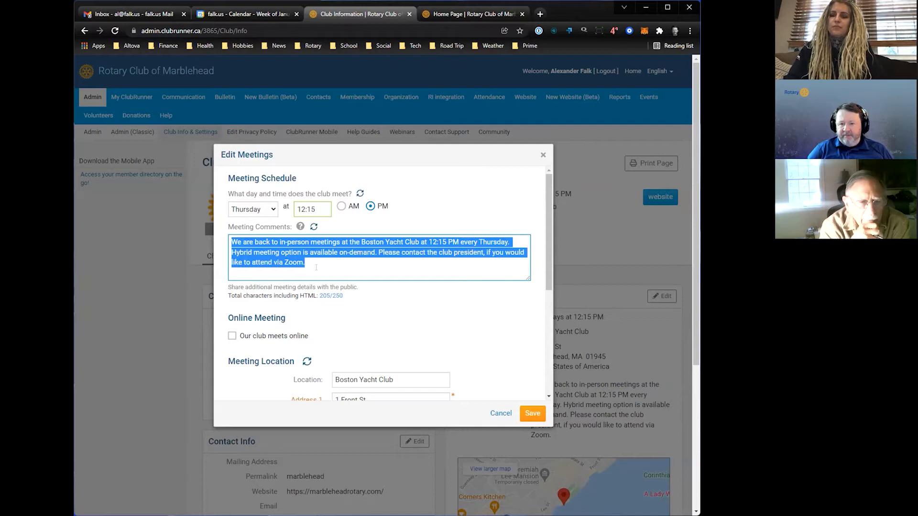
pyautogui.click(499, 414)
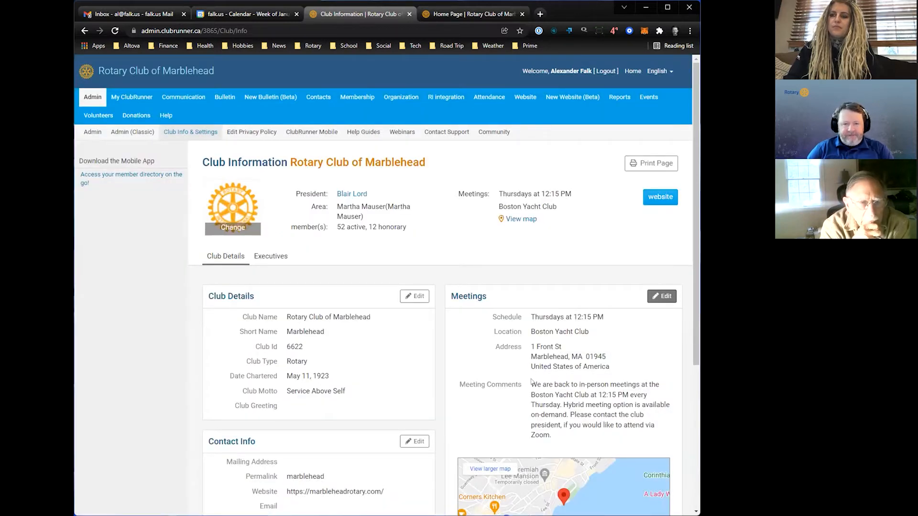
pyautogui.click(473, 14)
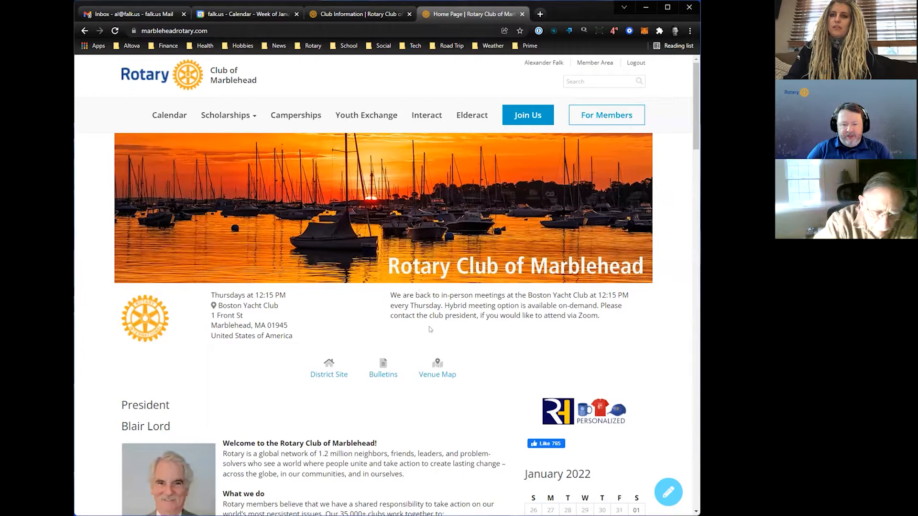
# - Open the Home Page Designer of the new website in ClubRunner and display its themes
pyautogui.click(363, 14)
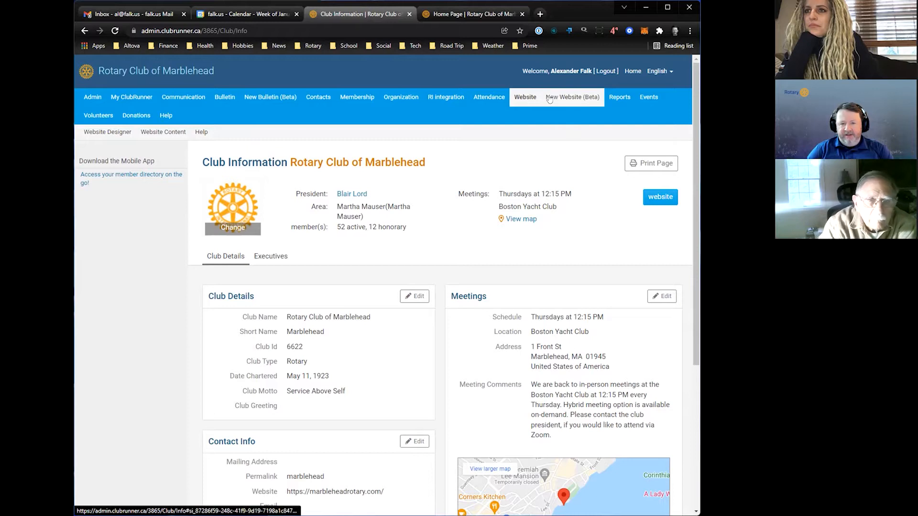
pyautogui.moveTo(563, 97)
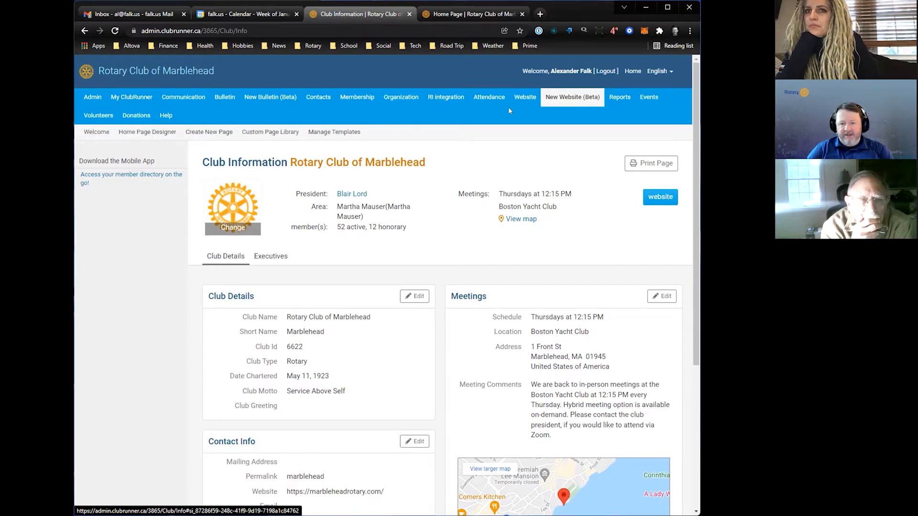
pyautogui.moveTo(530, 99)
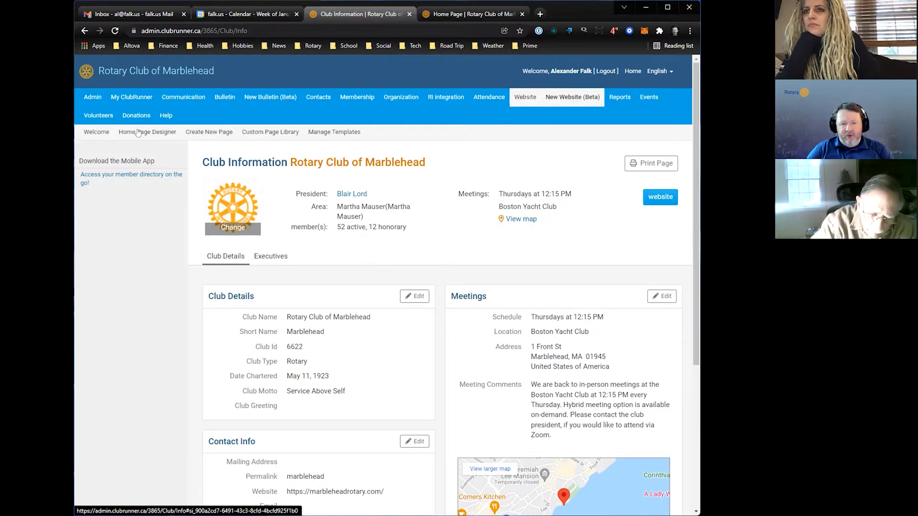
pyautogui.click(138, 133)
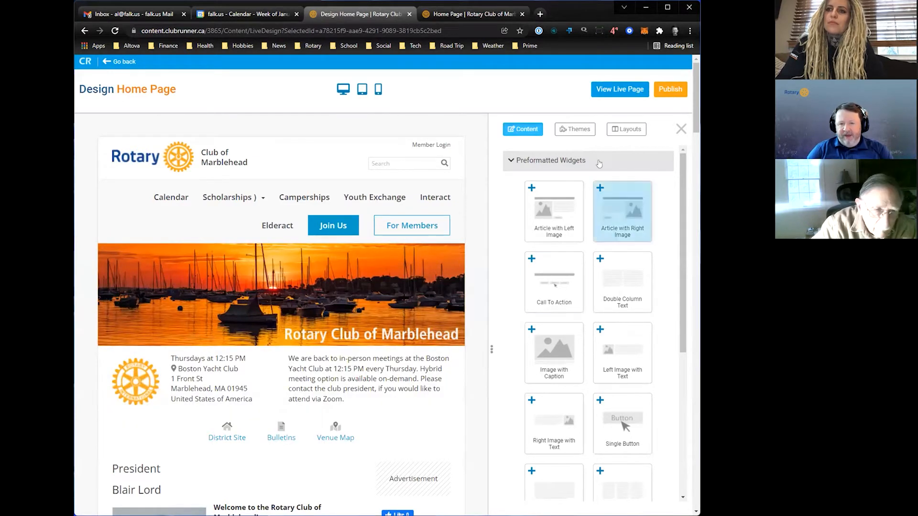
pyautogui.click(567, 130)
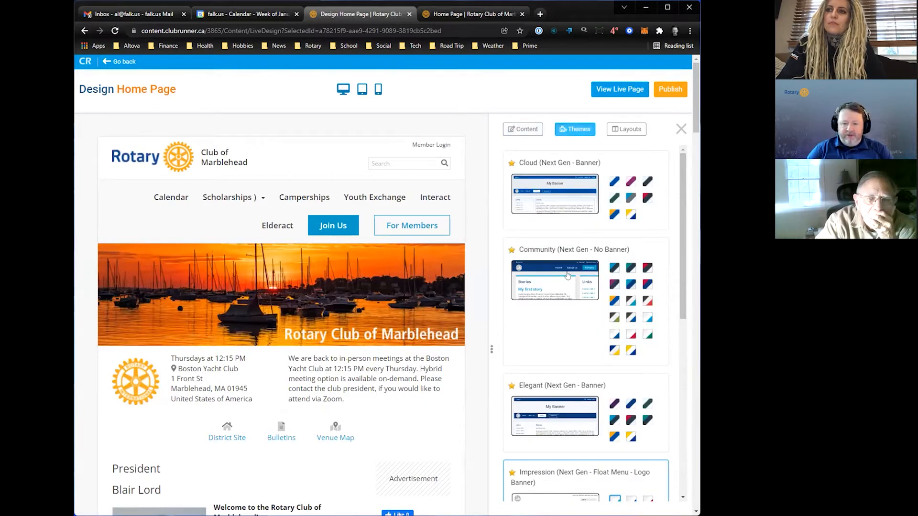
# - Preview the Community theme in red and in Azure & Gold, preview Millennium in orange and blue, and leave the designer without publishing
pyautogui.click(631, 335)
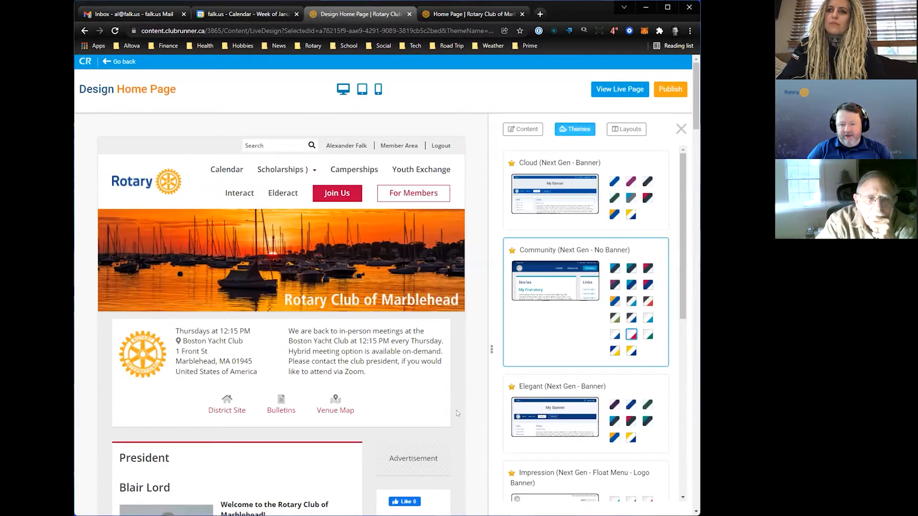
pyautogui.click(615, 301)
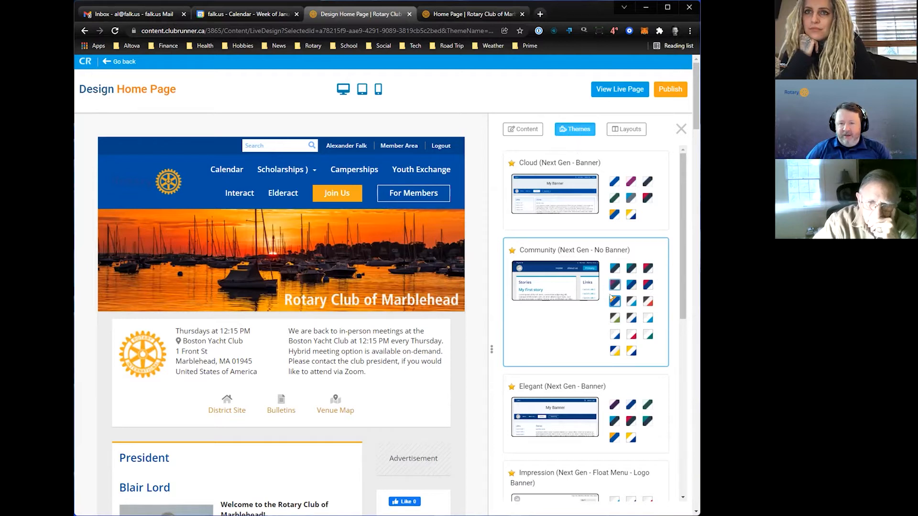
pyautogui.scroll(-7, 613, 297)
pyautogui.scroll(-1, 613, 297)
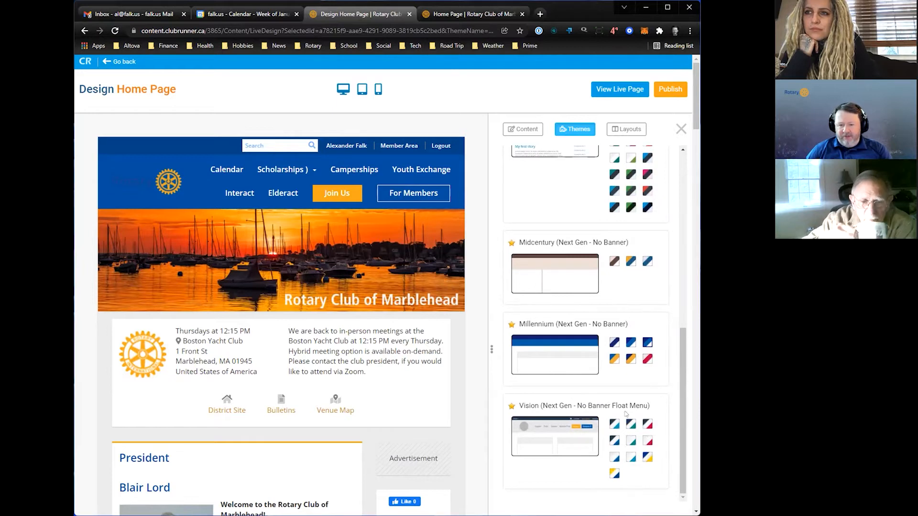
pyautogui.click(630, 359)
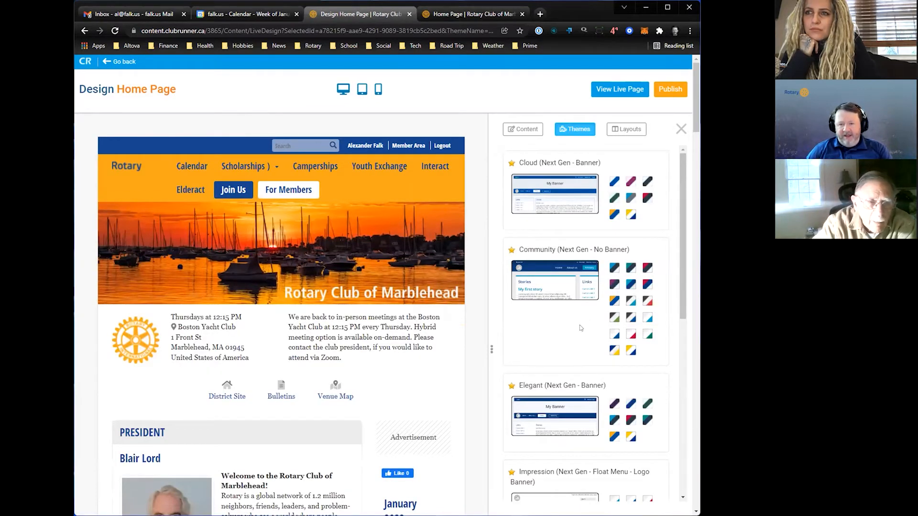
pyautogui.click(107, 60)
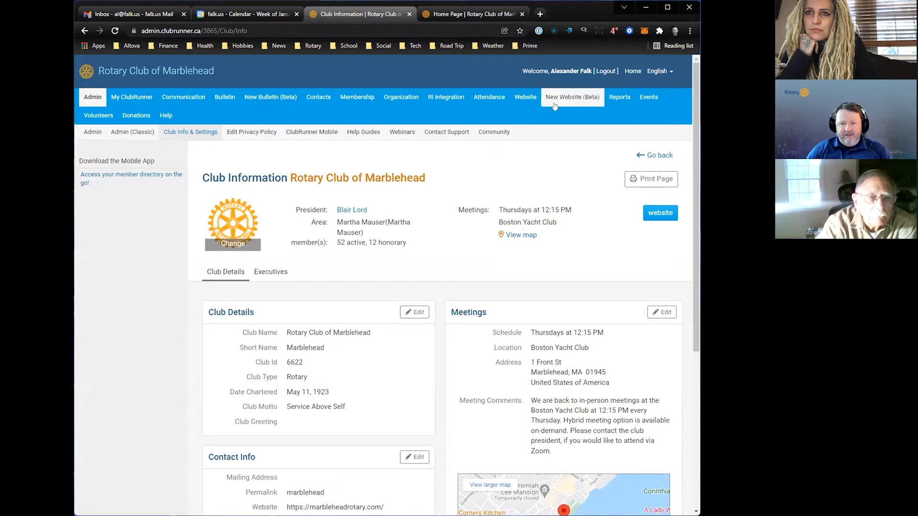
# - Open the original Website Designer, compare it with the public home page, and open the home page menu for editing
pyautogui.moveTo(532, 99)
pyautogui.moveTo(561, 99)
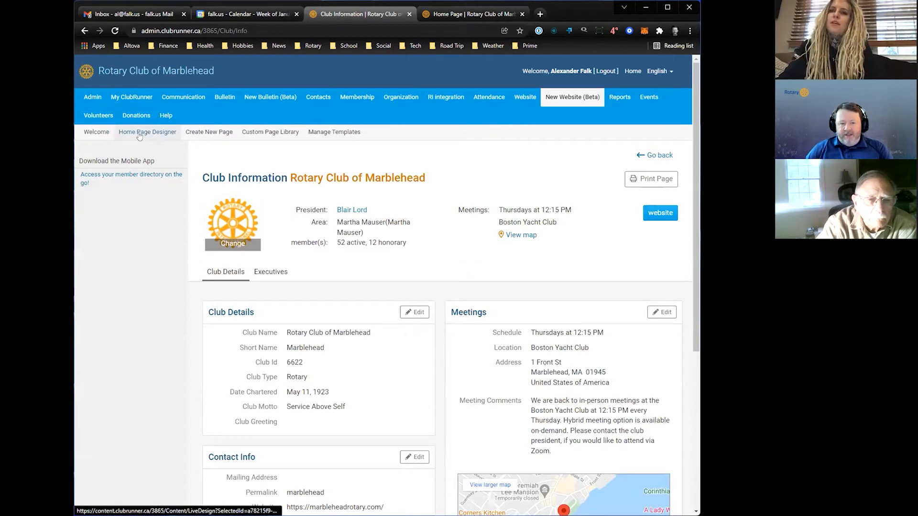
pyautogui.moveTo(518, 99)
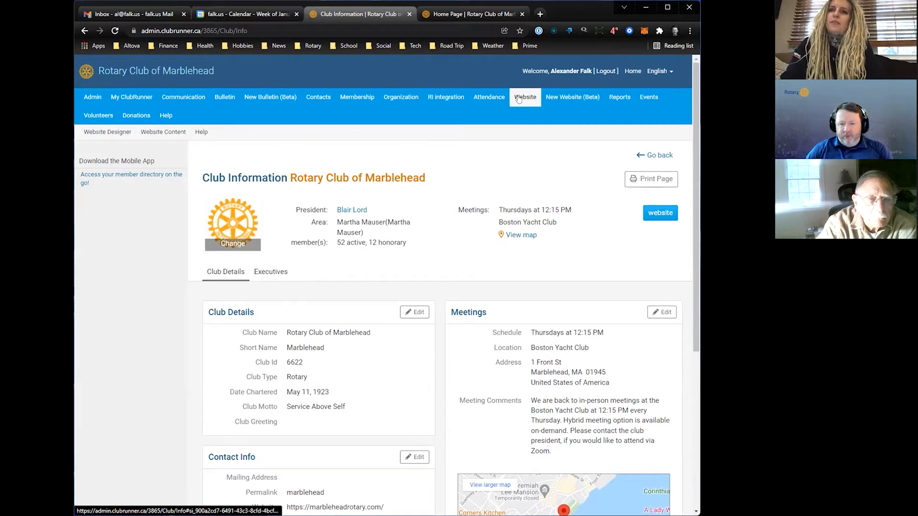
pyautogui.click(109, 133)
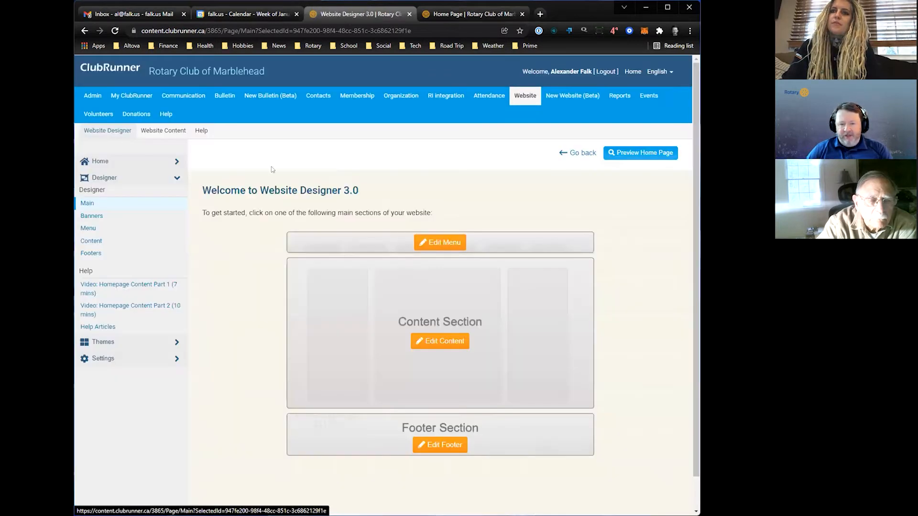
pyautogui.click(460, 14)
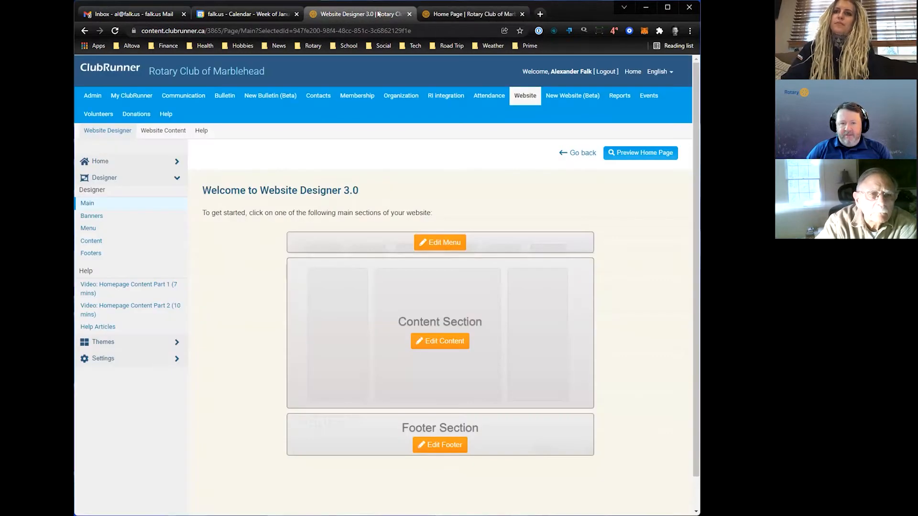
pyautogui.click(383, 13)
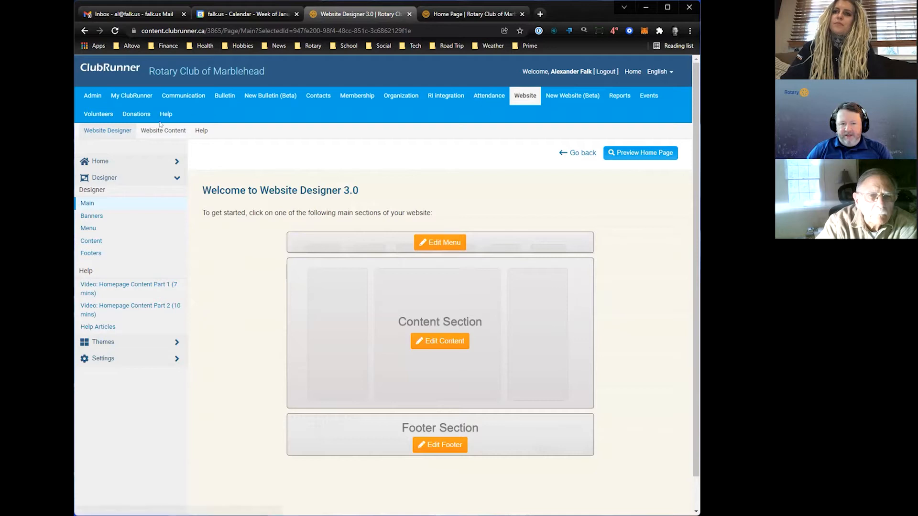
pyautogui.click(441, 244)
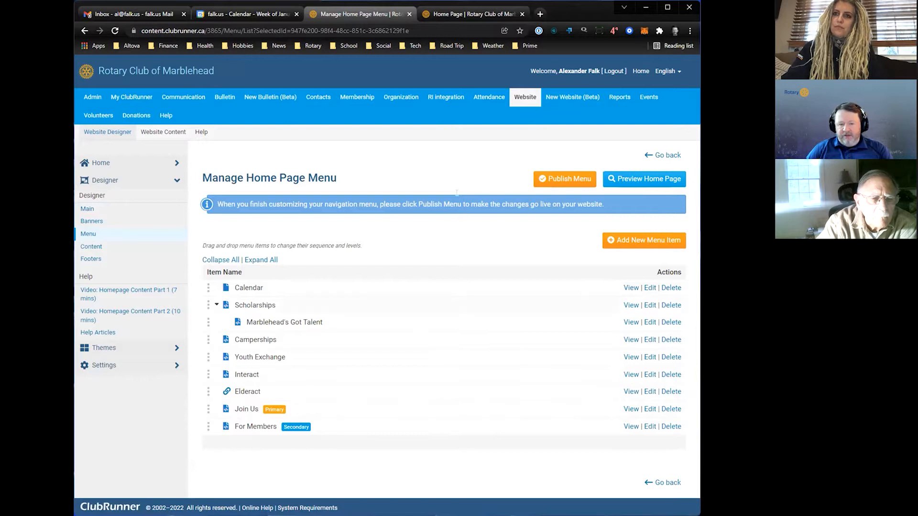
# - Examine the link style of the "Join Us" menu item against the public home page, and close the item without saving
pyautogui.click(478, 14)
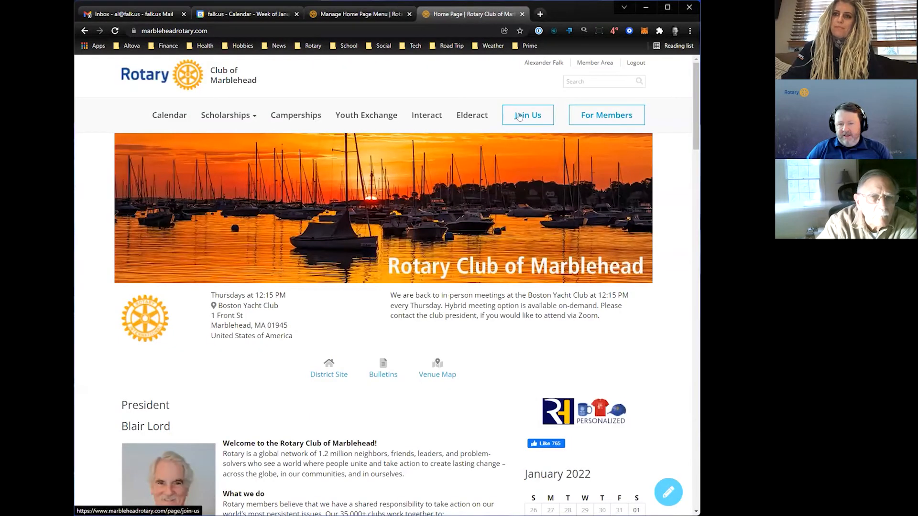
pyautogui.click(355, 16)
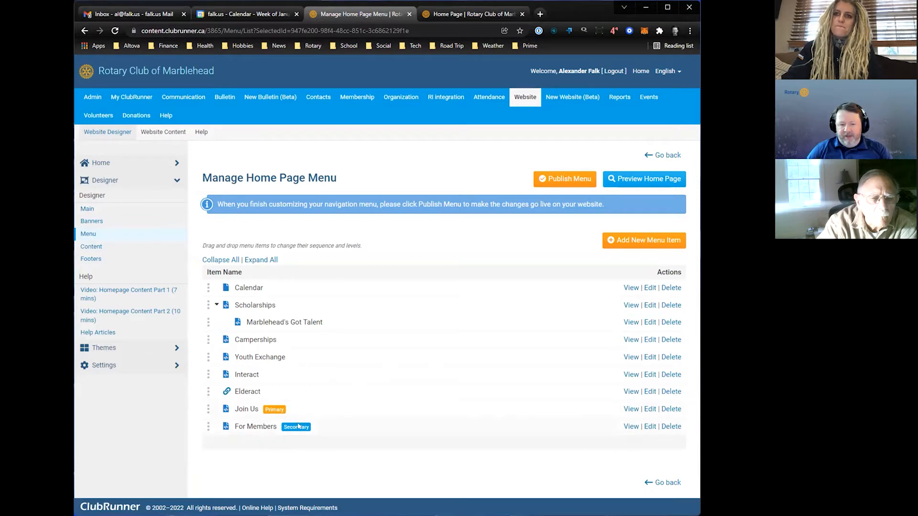
pyautogui.click(647, 409)
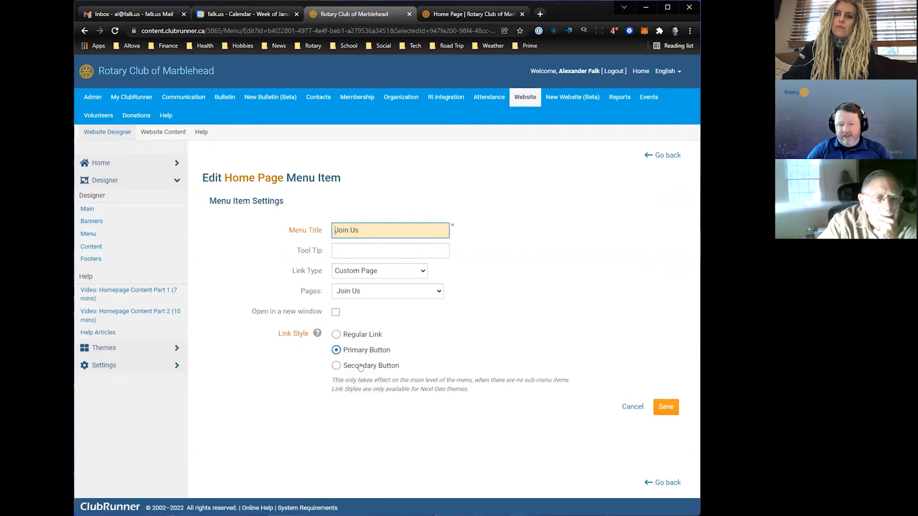
pyautogui.click(469, 7)
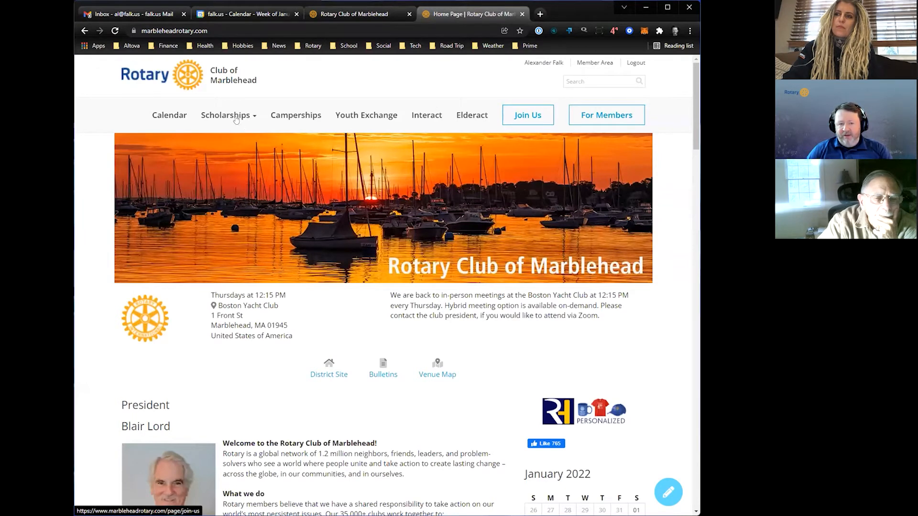
pyautogui.click(381, 14)
pyautogui.click(632, 407)
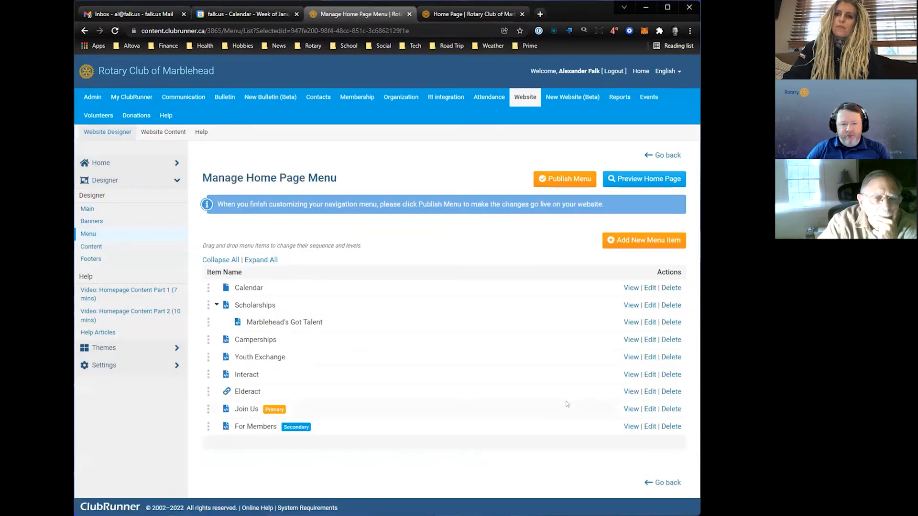
# - Draft a new home page menu item titled "Youth Exchange" with link type Custom Page pointing to the Youth Exchange page
pyautogui.click(659, 240)
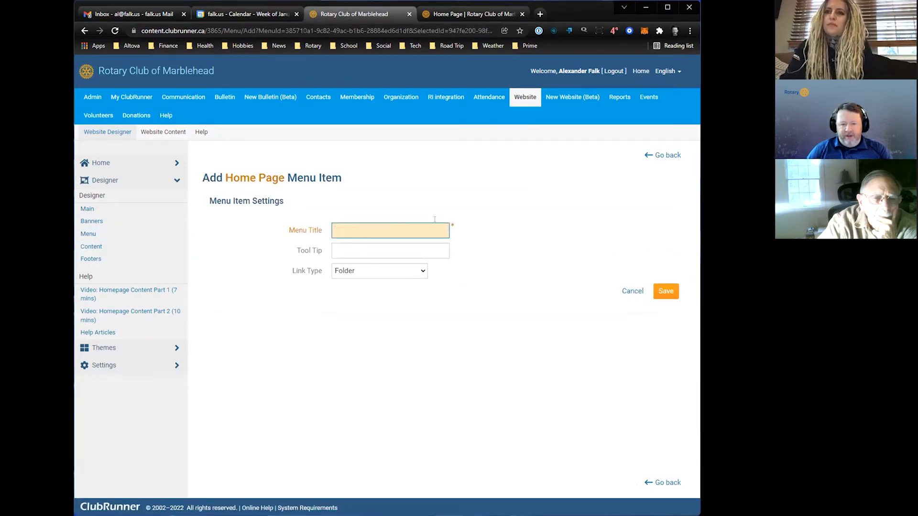
pyautogui.write('Youth')
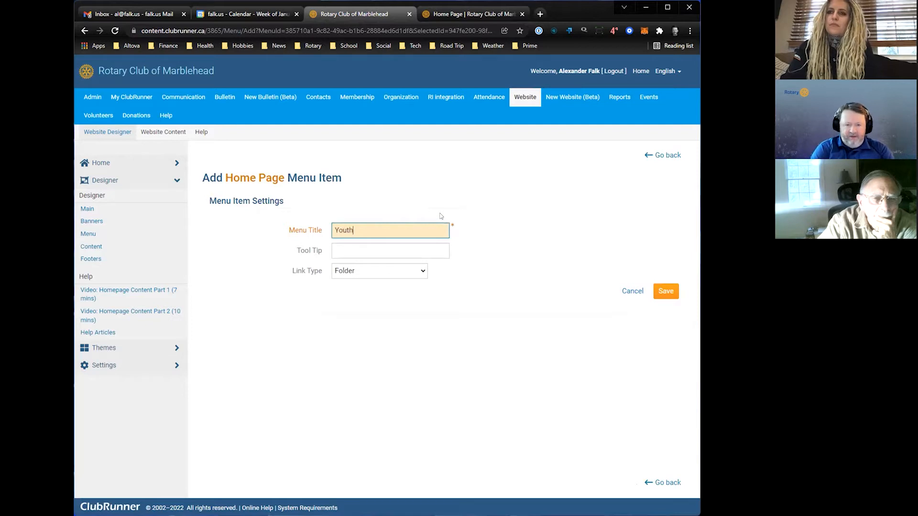
pyautogui.write(' Exchange')
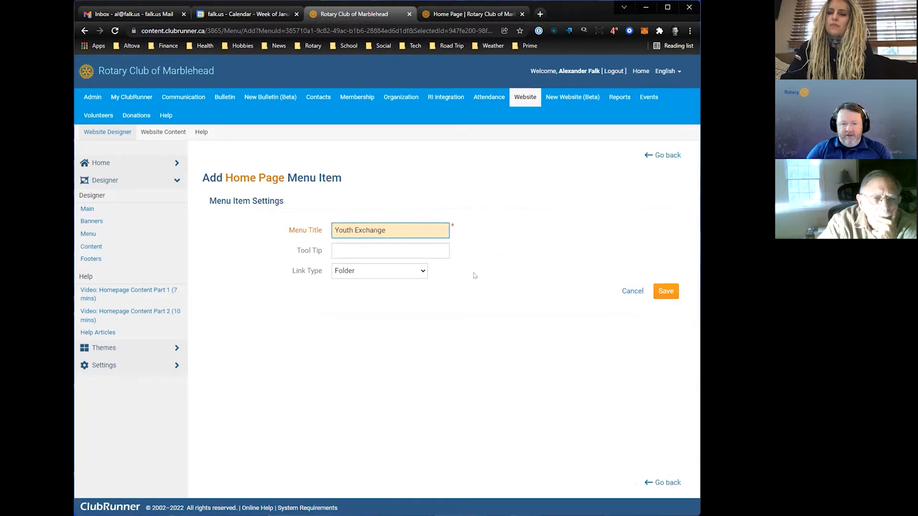
pyautogui.click(408, 275)
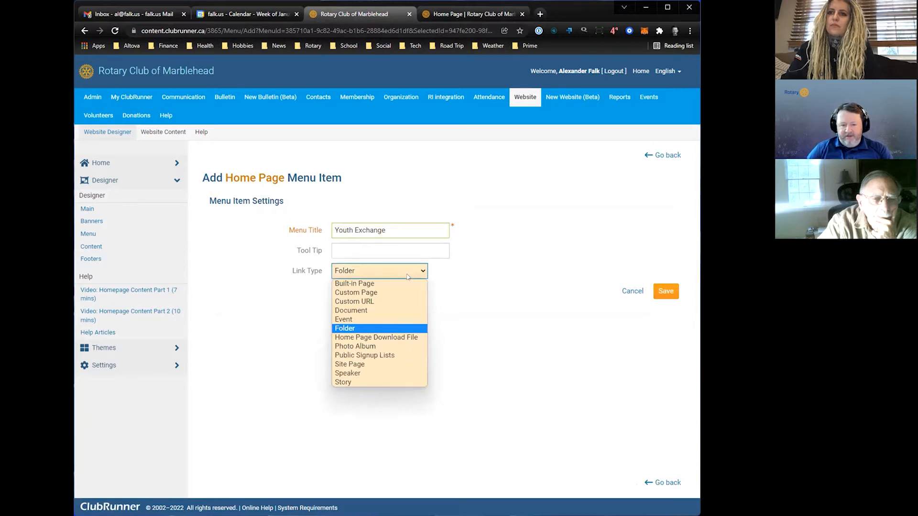
pyautogui.click(356, 292)
pyautogui.click(387, 291)
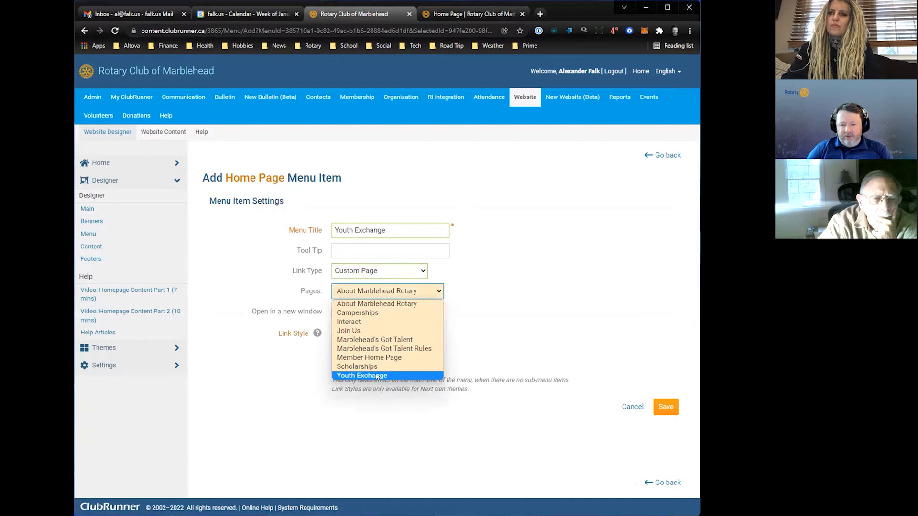
pyautogui.press('Return')
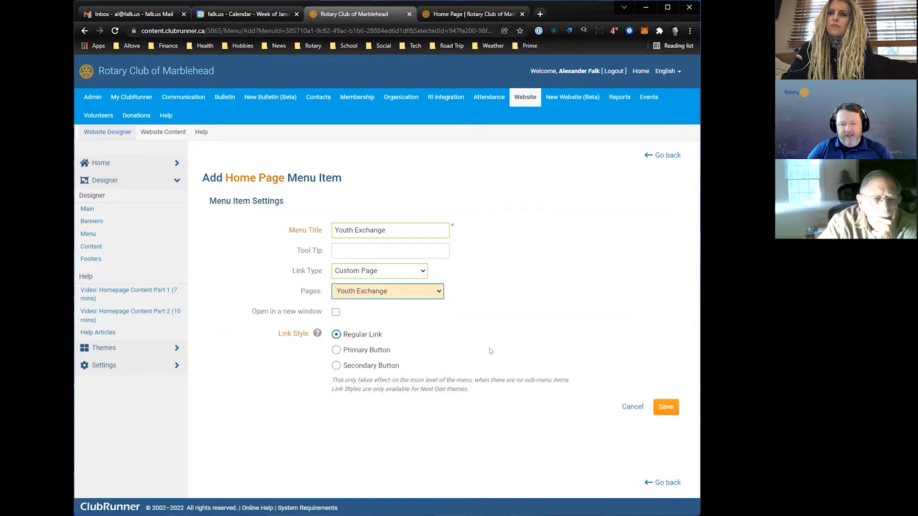
# - Try the Custom URL link type for the new menu item, and cancel the item without saving
pyautogui.click(427, 293)
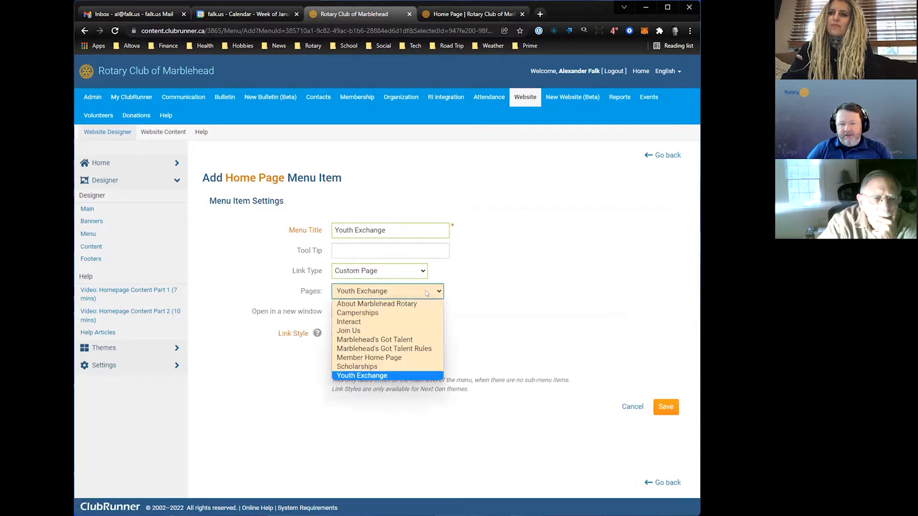
pyautogui.click(391, 269)
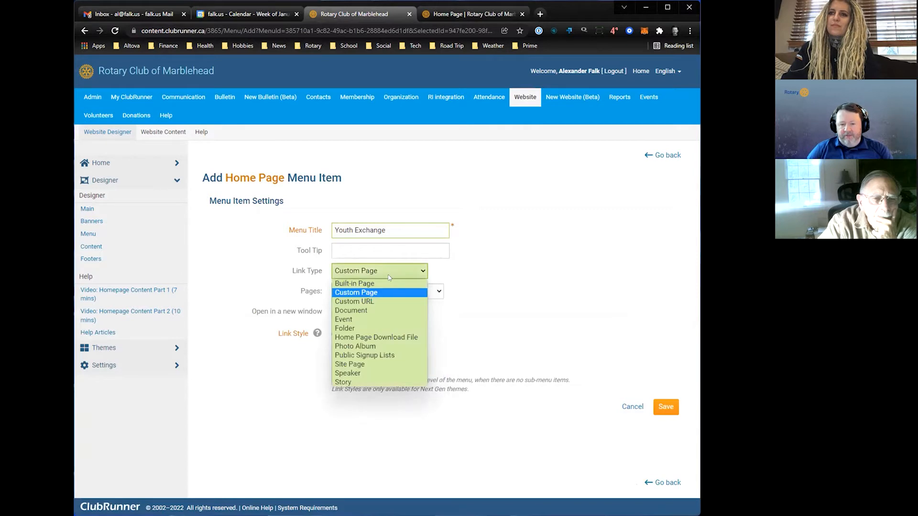
pyautogui.click(365, 302)
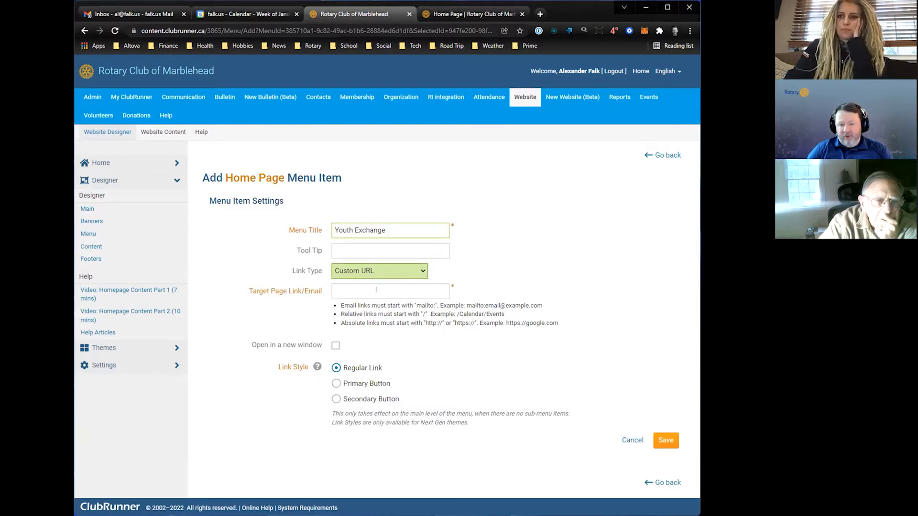
pyautogui.click(377, 290)
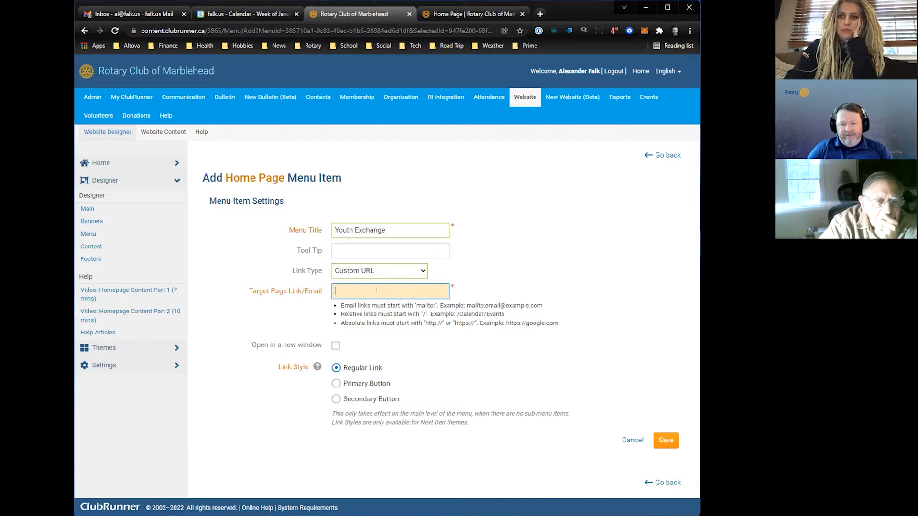
pyautogui.click(632, 440)
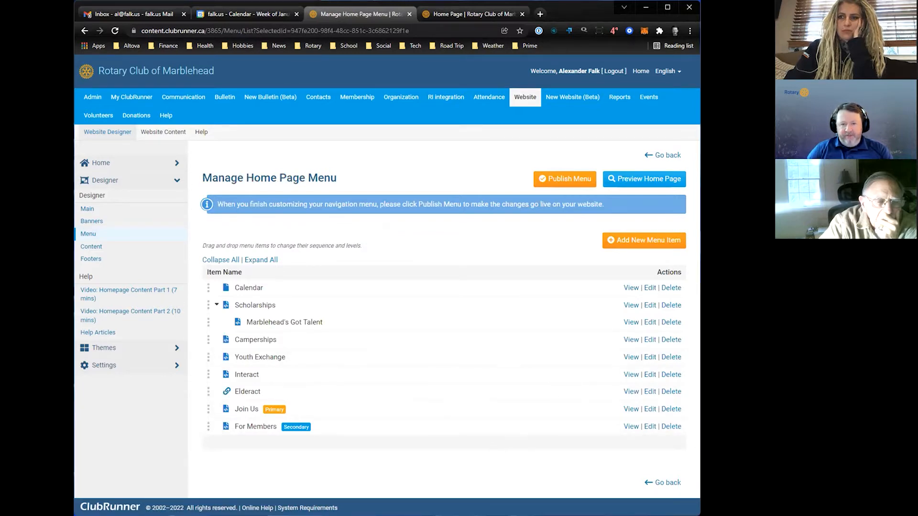
# - Compare the order of the items in the menu editor with the menu on the public home page
pyautogui.click(471, 14)
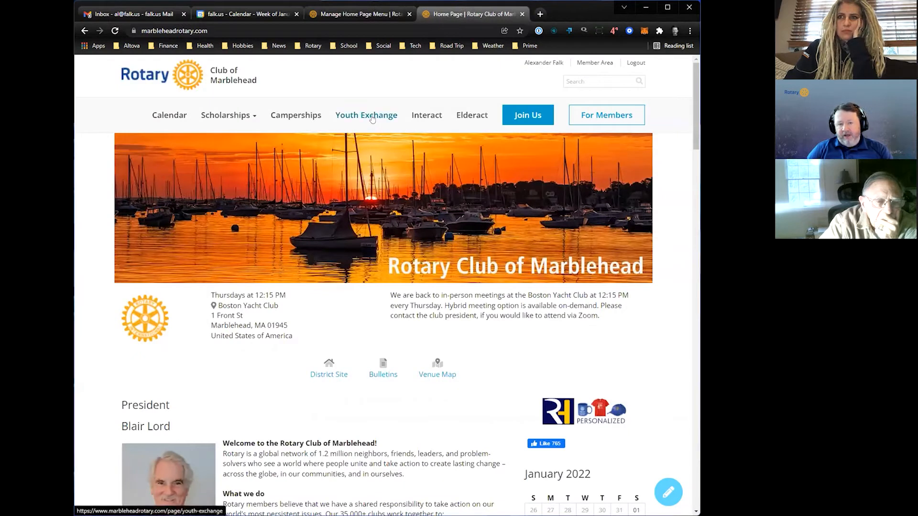
pyautogui.click(373, 16)
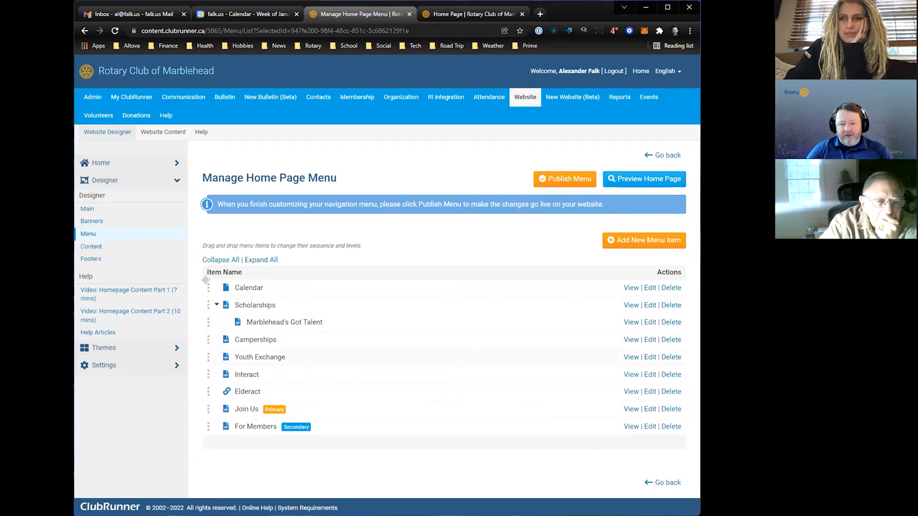
pyautogui.click(470, 14)
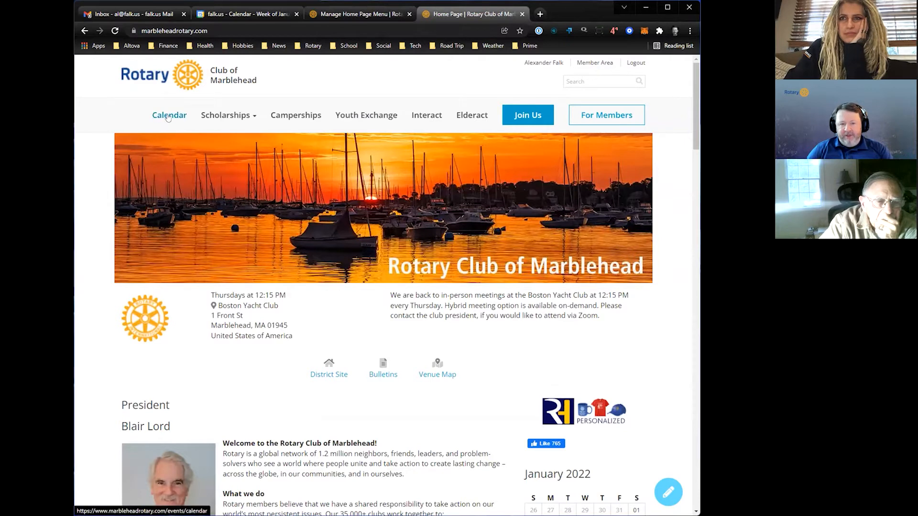
pyautogui.click(358, 14)
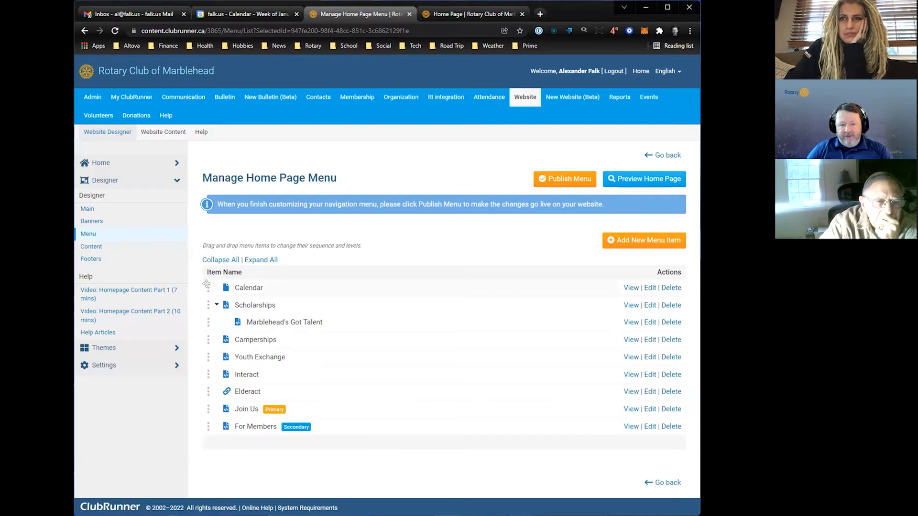
# - Move the Calendar item between Interact and Elderact in the home page menu, and compare that position with the public menu
pyautogui.moveTo(206, 286); pyautogui.dragTo(203, 398)
pyautogui.moveTo(208, 287); pyautogui.dragTo(214, 385)
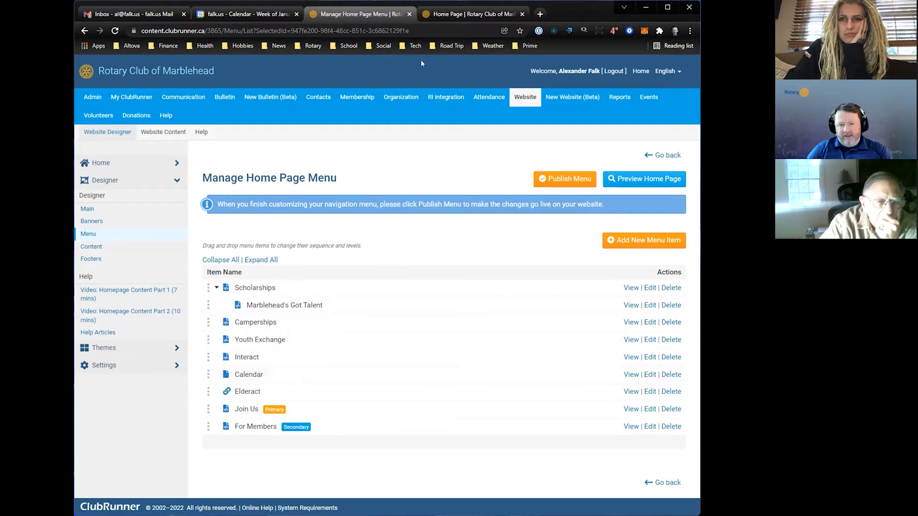
pyautogui.click(457, 14)
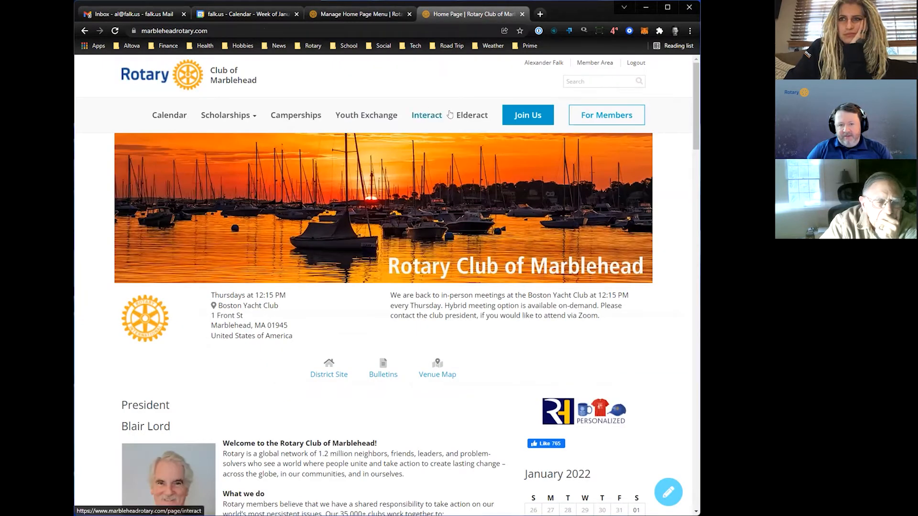
pyautogui.click(356, 14)
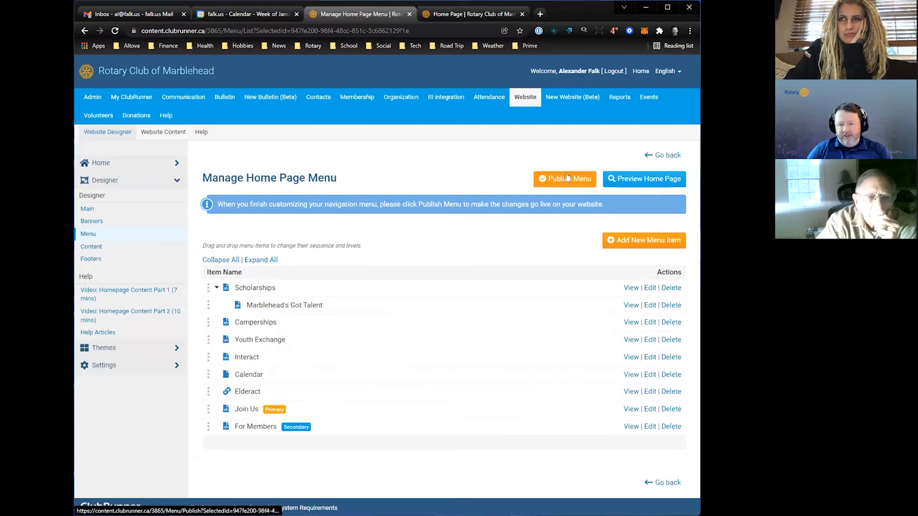
# - Leave the menu editor without publishing, and view the Calendar page on the public website
pyautogui.click(662, 156)
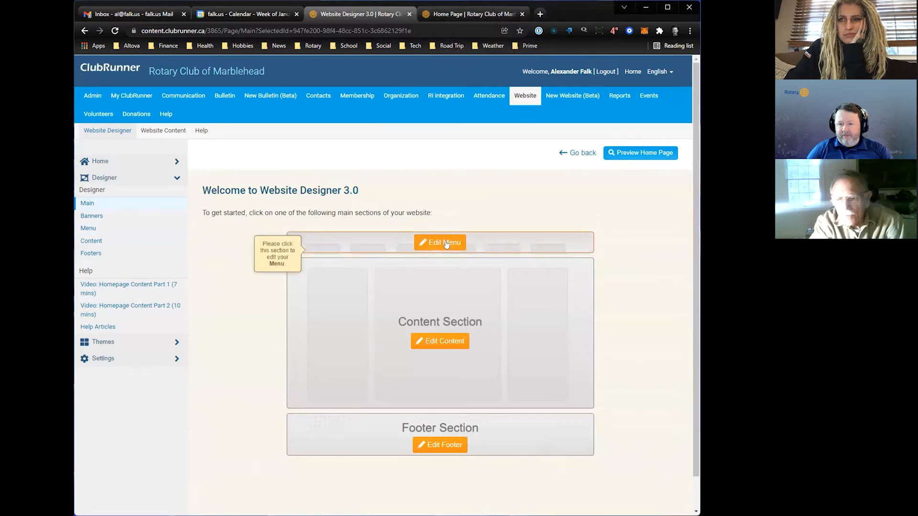
pyautogui.click(461, 17)
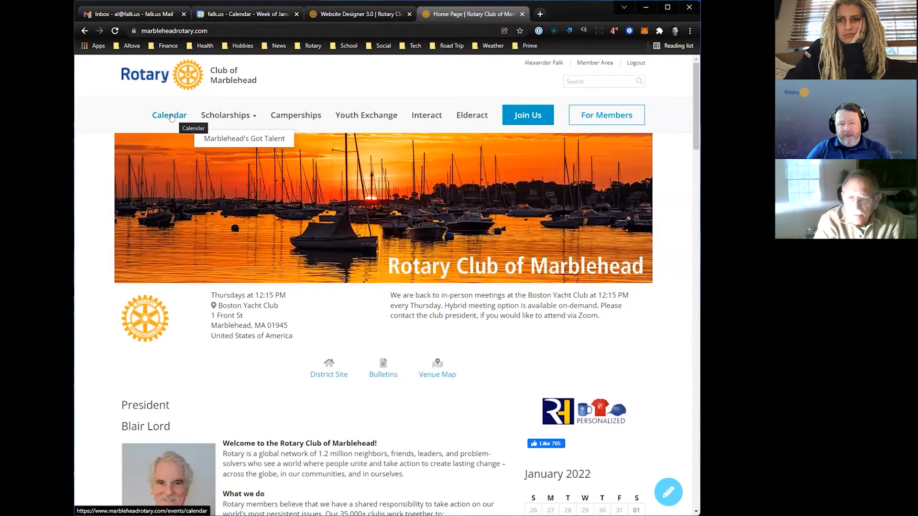
pyautogui.click(171, 117)
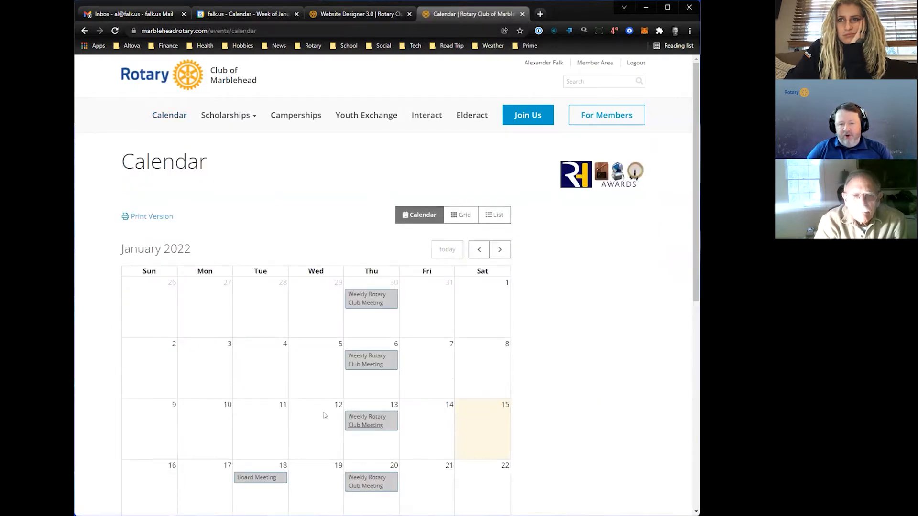
pyautogui.scroll(-1, 417, 452)
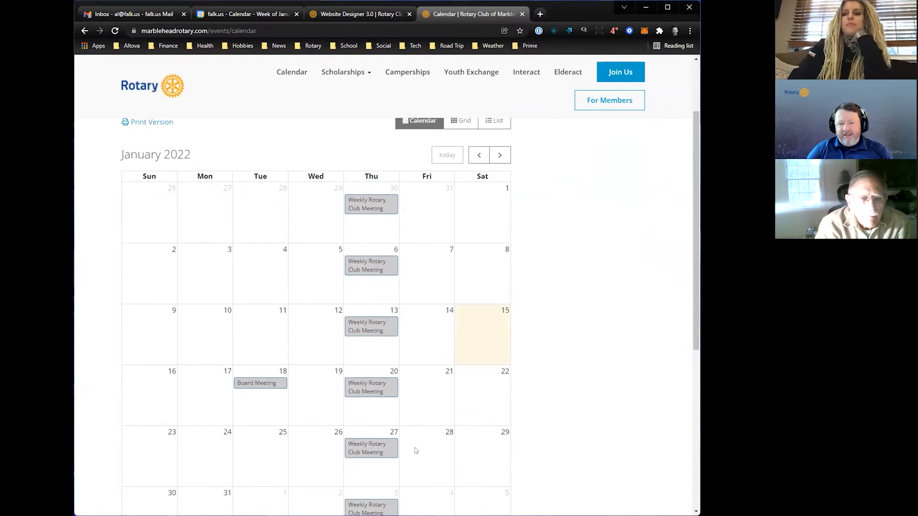
pyautogui.scroll(1, 415, 452)
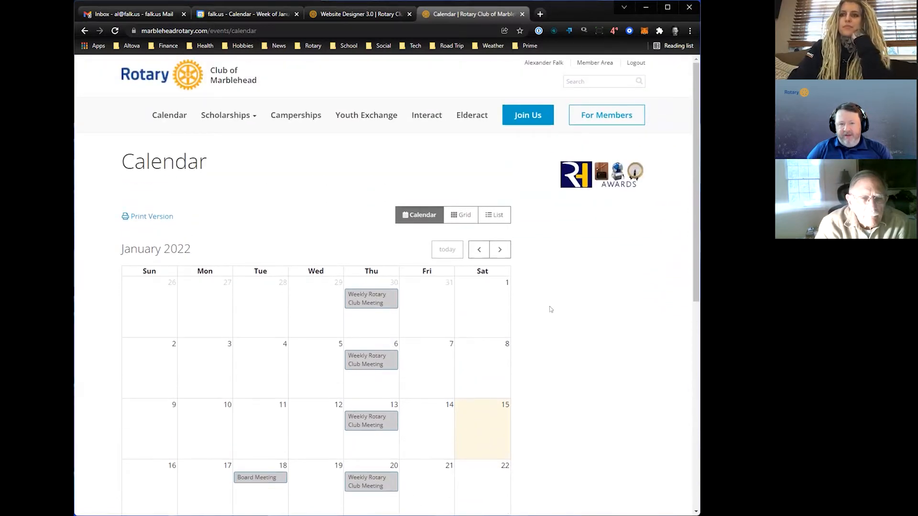
# - Open the Event Planner from the Events section of ClubRunner
pyautogui.click(369, 16)
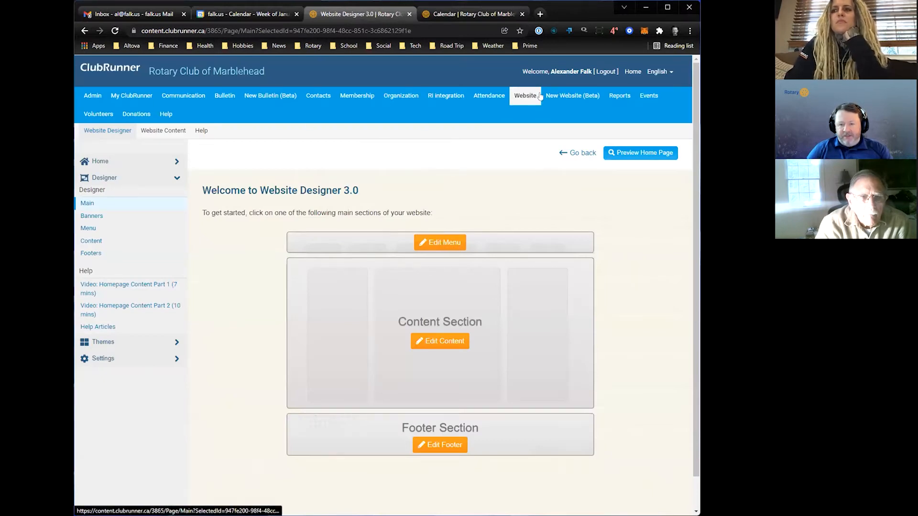
pyautogui.moveTo(651, 97)
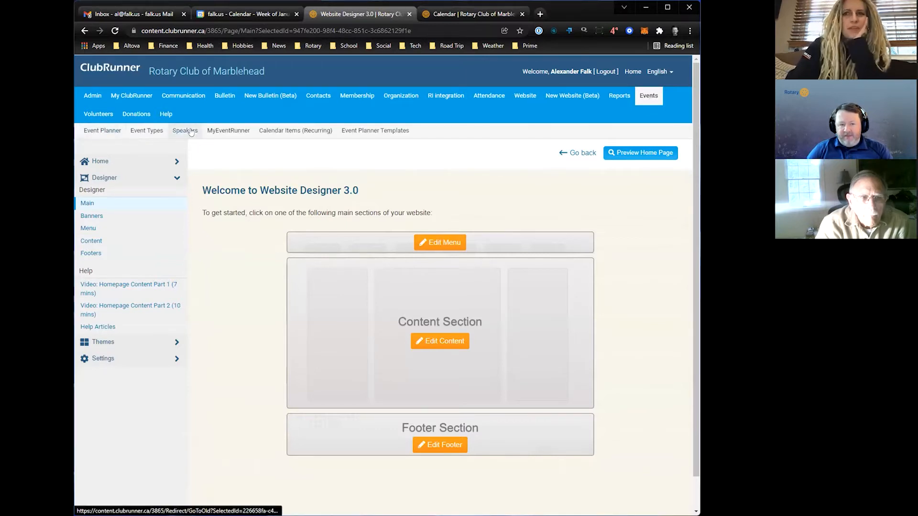
pyautogui.click(108, 133)
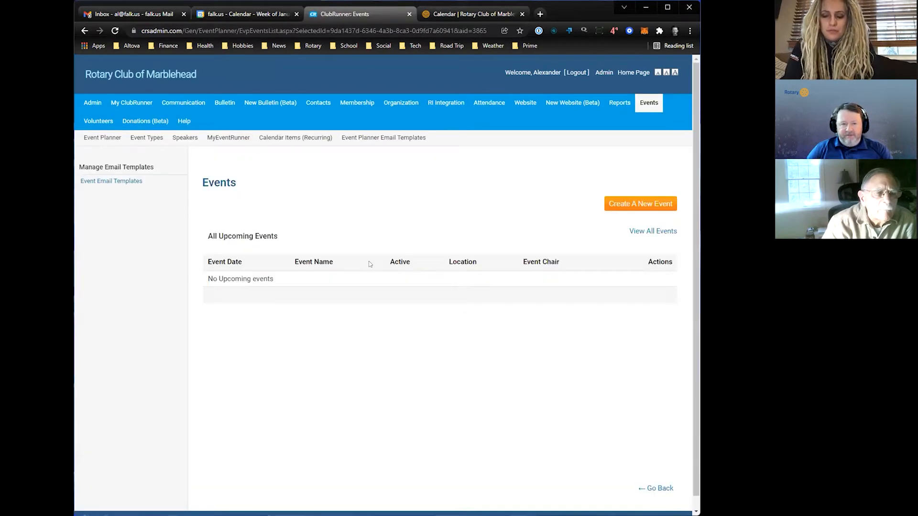
# - Look through the public website's calendar for January and February 2022, and return it to January
pyautogui.click(468, 14)
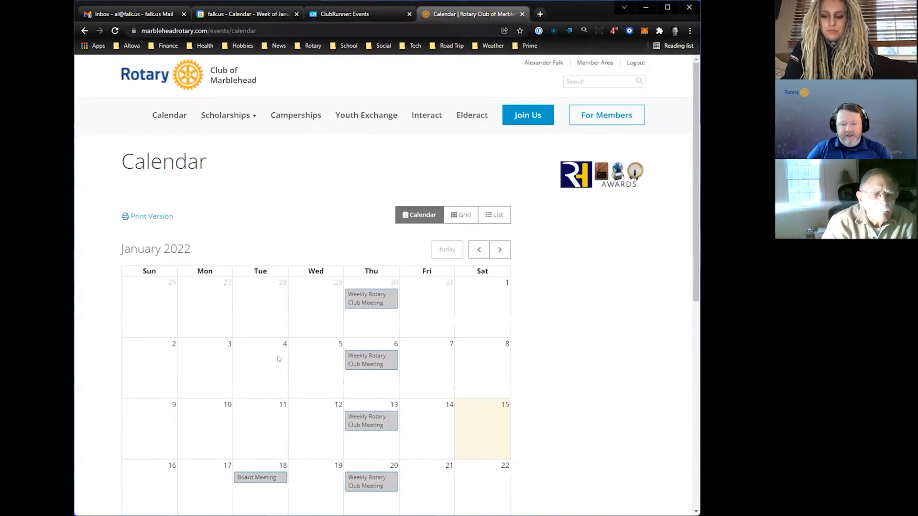
pyautogui.scroll(-3, 280, 353)
pyautogui.scroll(-2, 280, 353)
pyautogui.scroll(1, 278, 344)
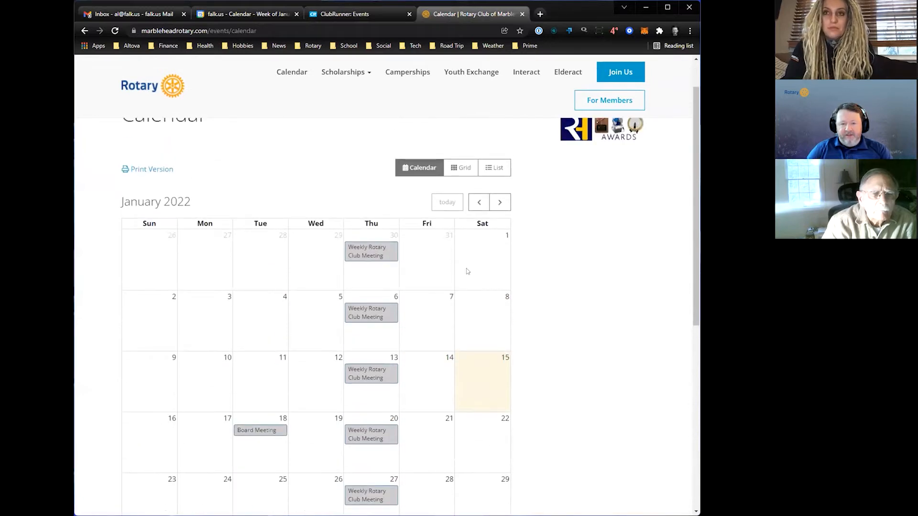
pyautogui.click(501, 204)
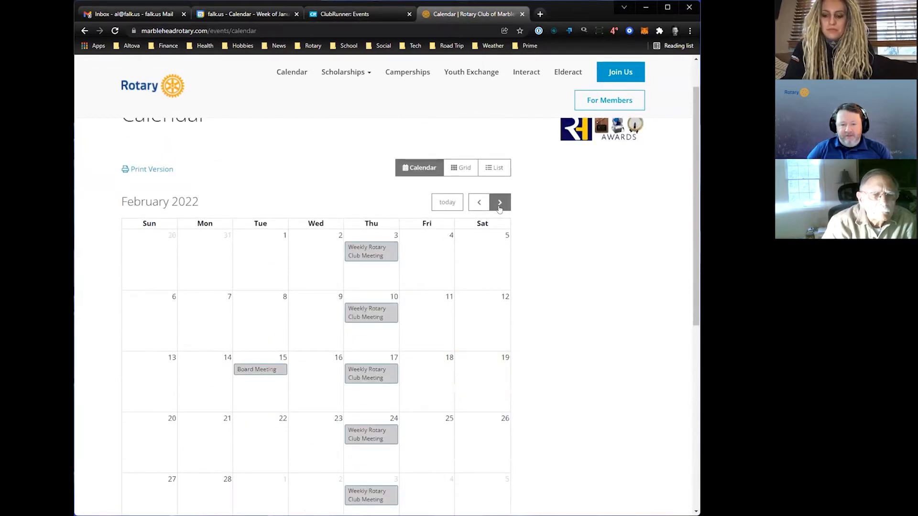
pyautogui.click(479, 202)
pyautogui.scroll(1, 268, 300)
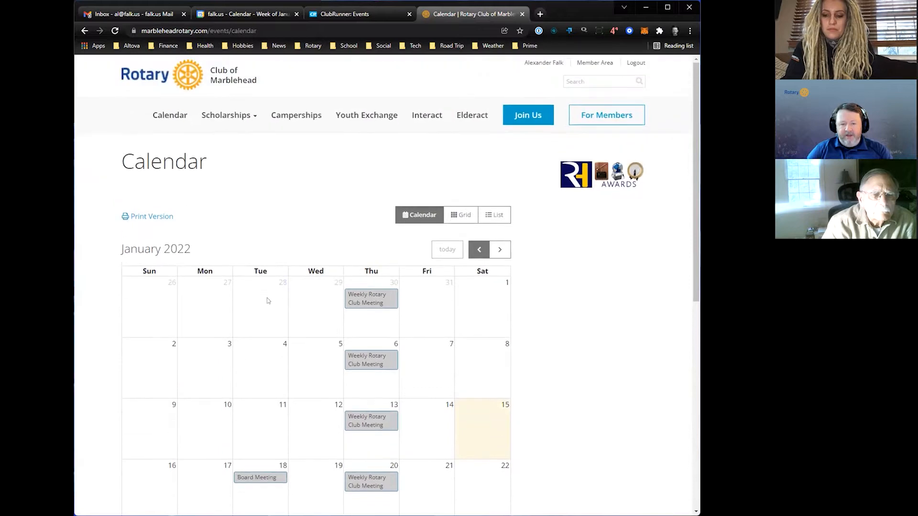
# - Revisit the Event Planner's event creation option, and review the upcoming events and club news on the public home page
pyautogui.click(378, 15)
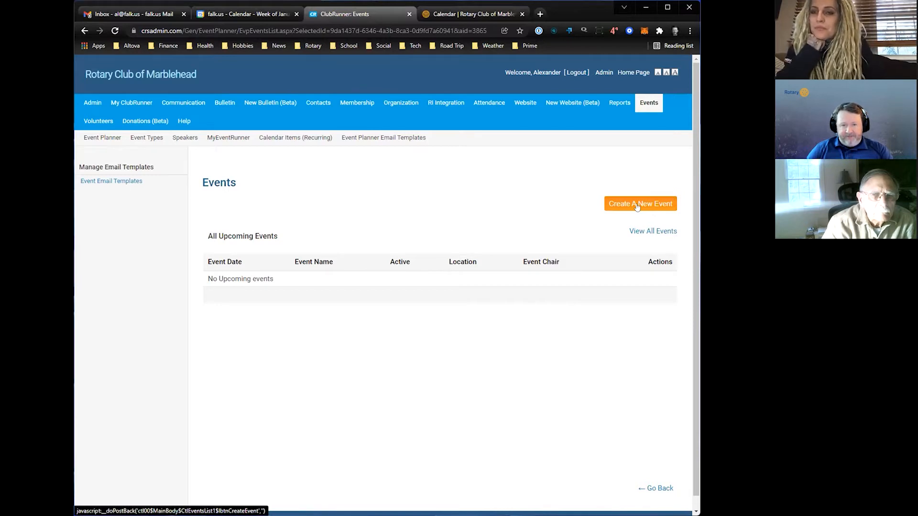
pyautogui.click(471, 14)
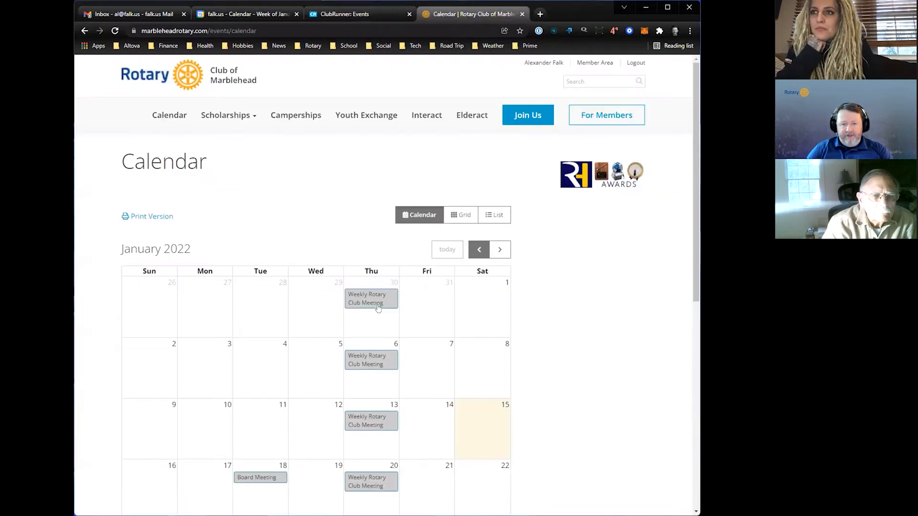
pyautogui.click(184, 81)
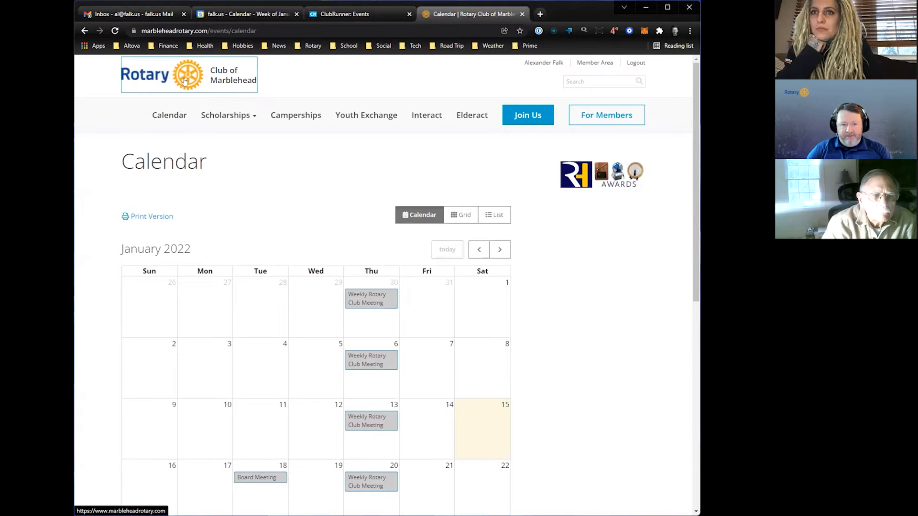
pyautogui.scroll(-15, 306, 326)
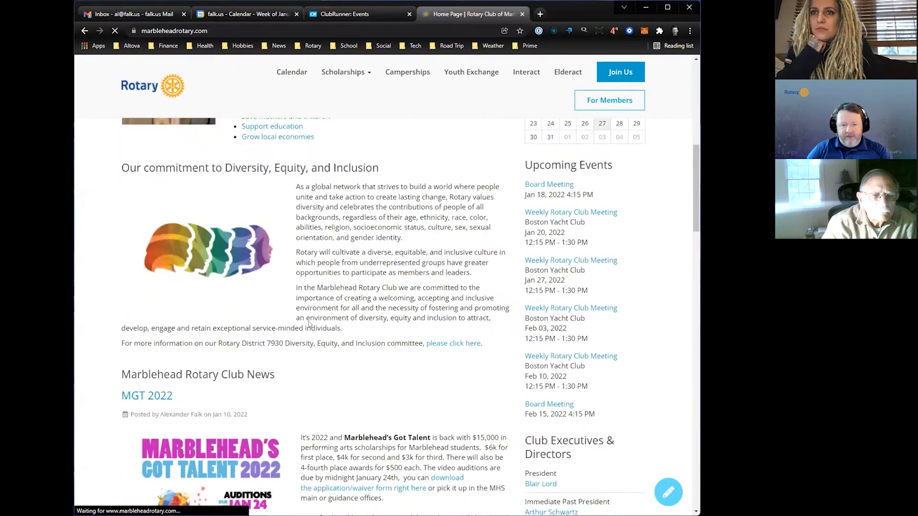
pyautogui.scroll(-2, 306, 323)
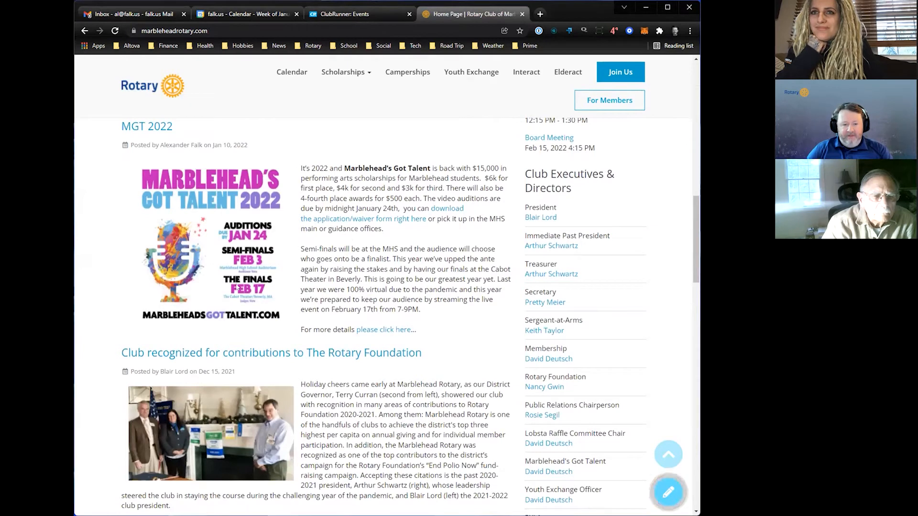
# - Switch to the Event Planner and create a new event named "Marblehead's Got Talent FINALS" with the event type Fundraiser
pyautogui.click(362, 13)
pyautogui.click(644, 205)
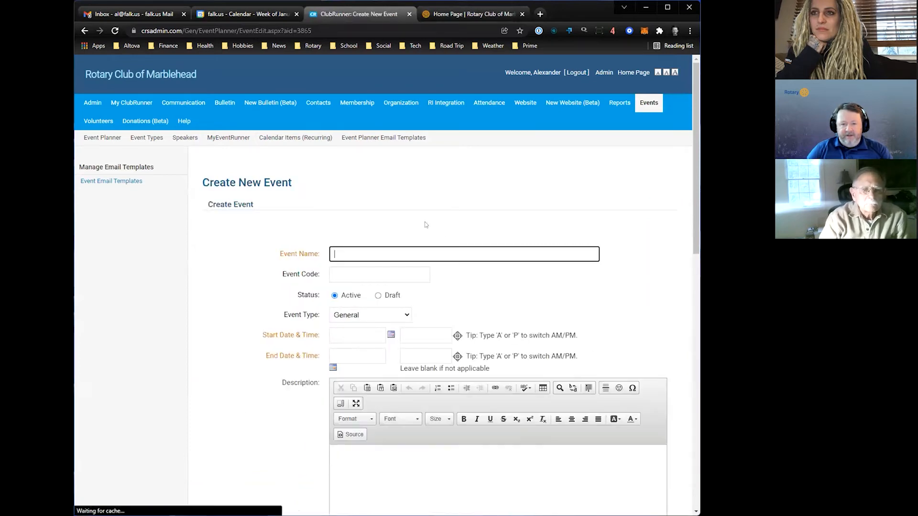
pyautogui.scroll(-2, 425, 225)
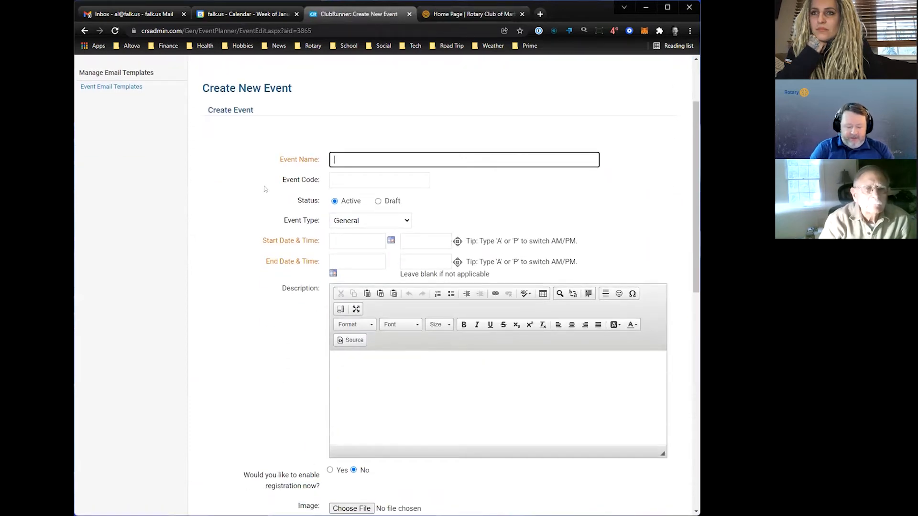
pyautogui.write("arblehead's Got")
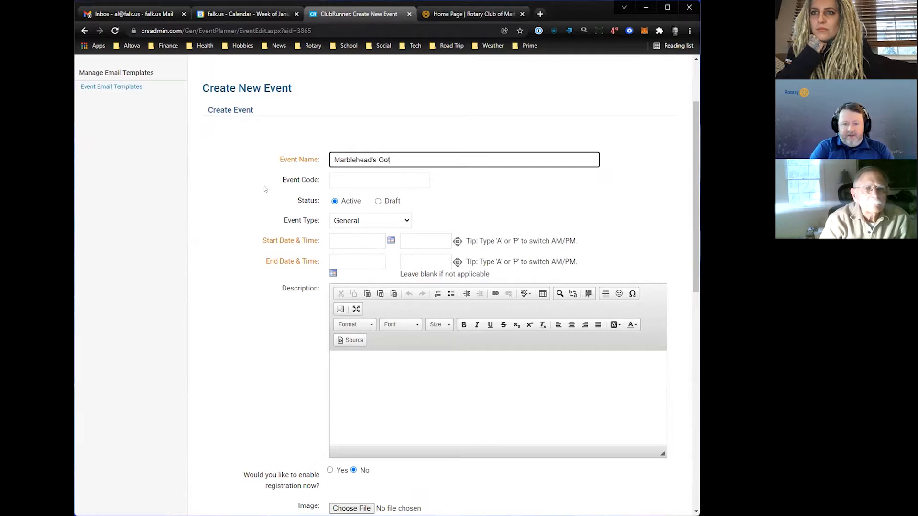
pyautogui.write('LS')
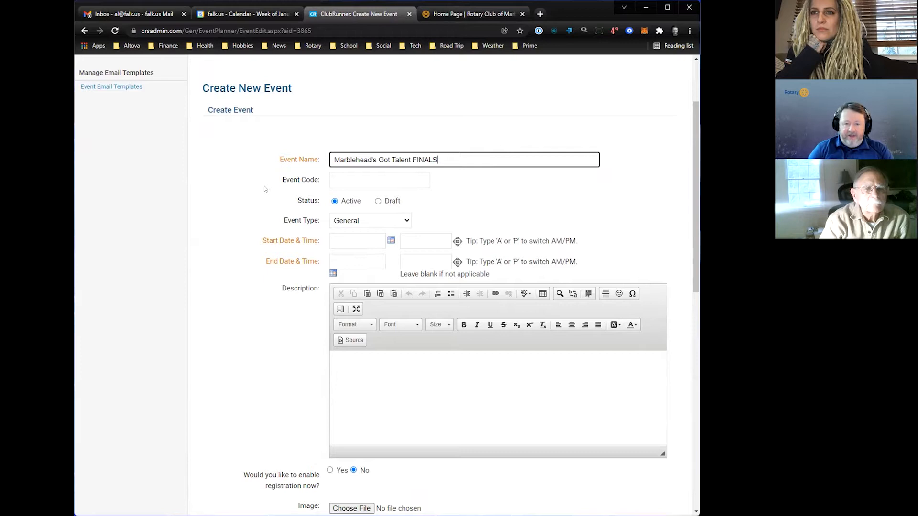
pyautogui.click(400, 221)
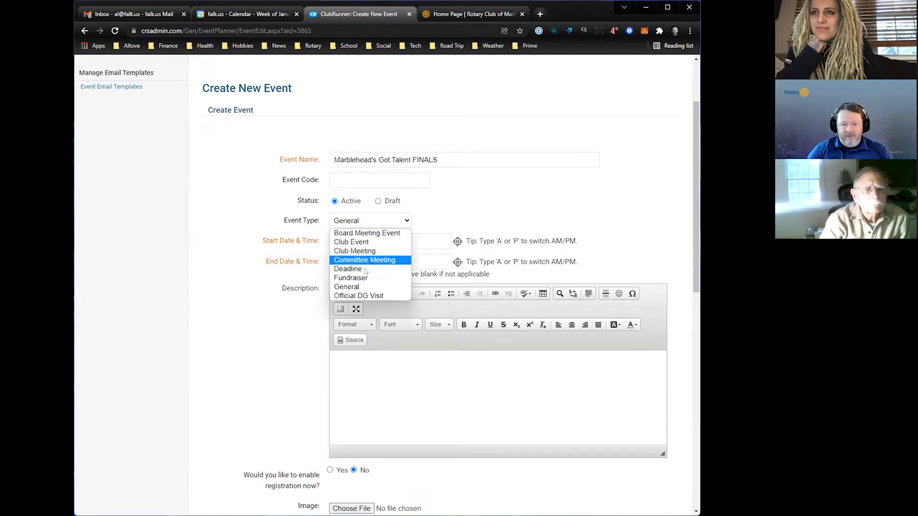
pyautogui.press('Return')
# - Schedule the event for Feb 17, 2022, from 07:00 PM to 09:00 PM, checking the time in the public website's MGT 2022 story
pyautogui.click(390, 241)
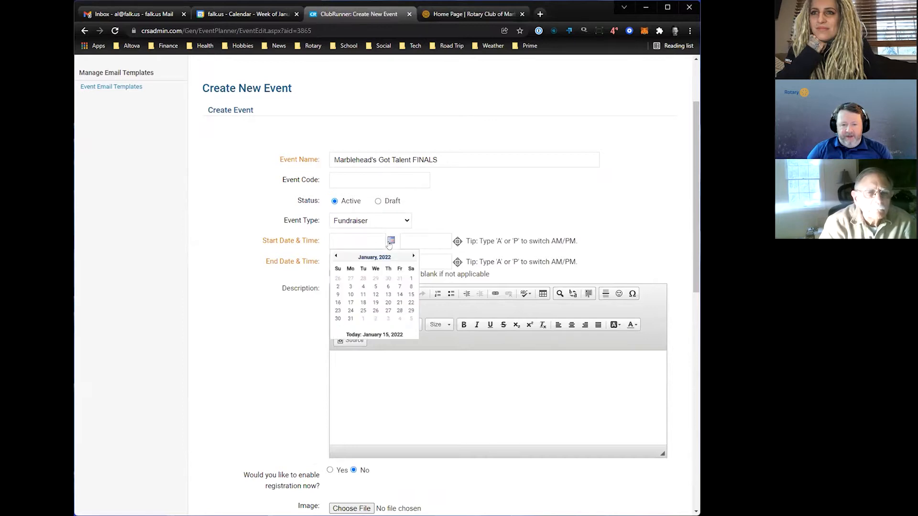
pyautogui.click(413, 257)
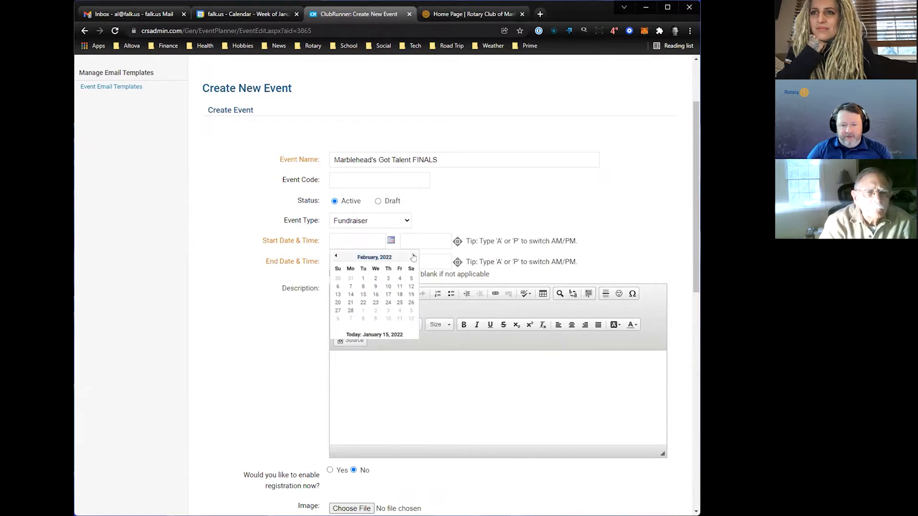
pyautogui.click(388, 294)
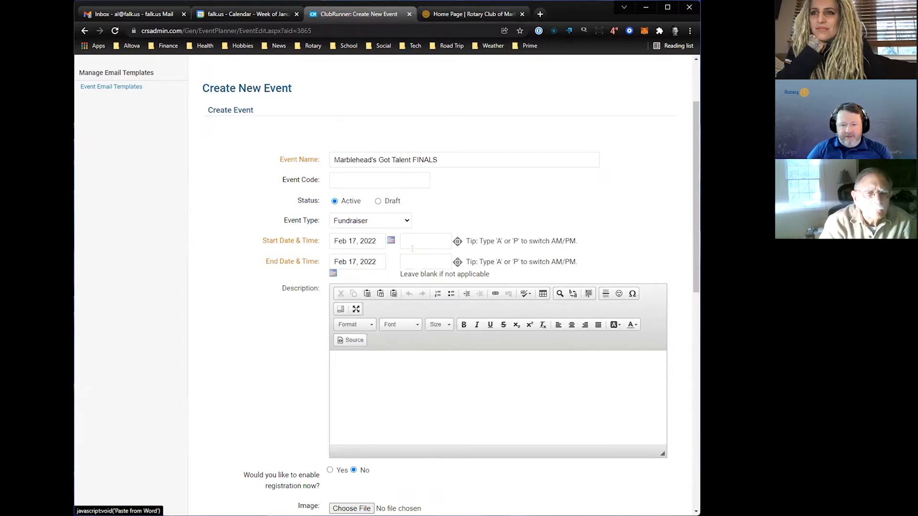
pyautogui.click(454, 14)
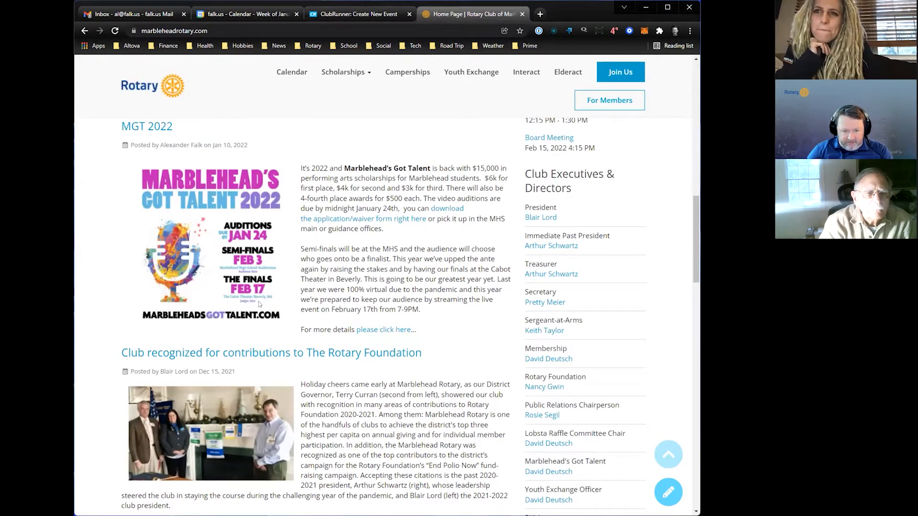
pyautogui.click(362, 16)
pyautogui.click(422, 236)
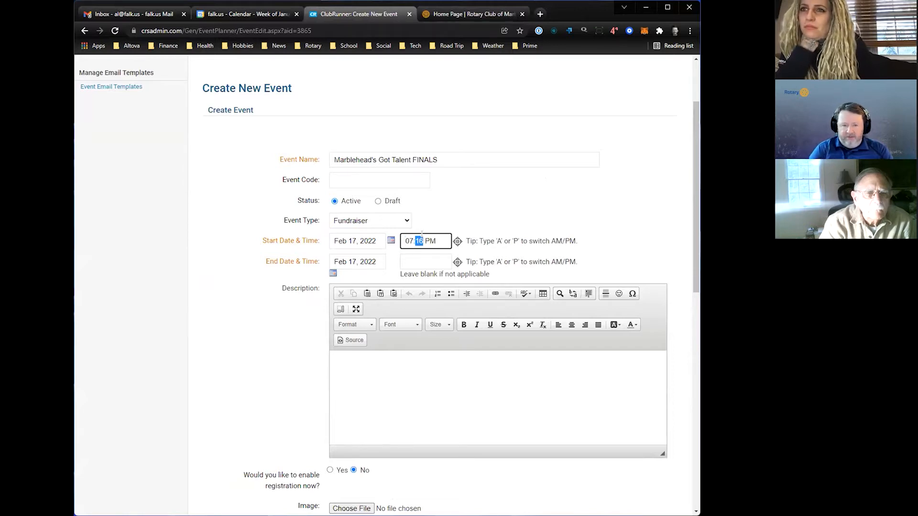
pyautogui.click(436, 256)
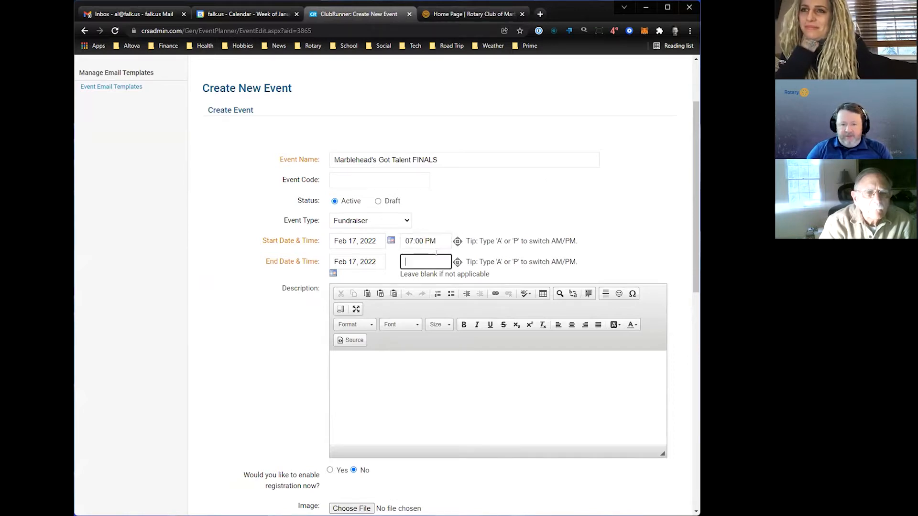
pyautogui.write('9:16 PM')
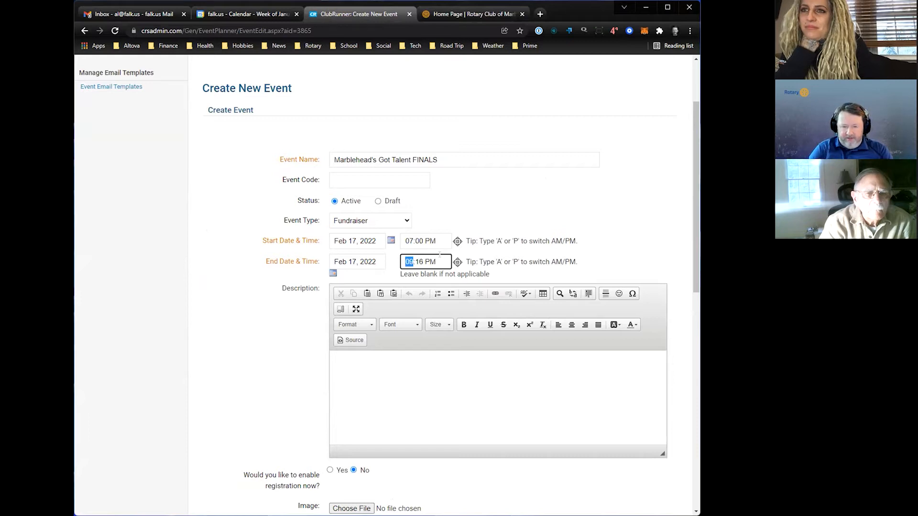
pyautogui.click(424, 354)
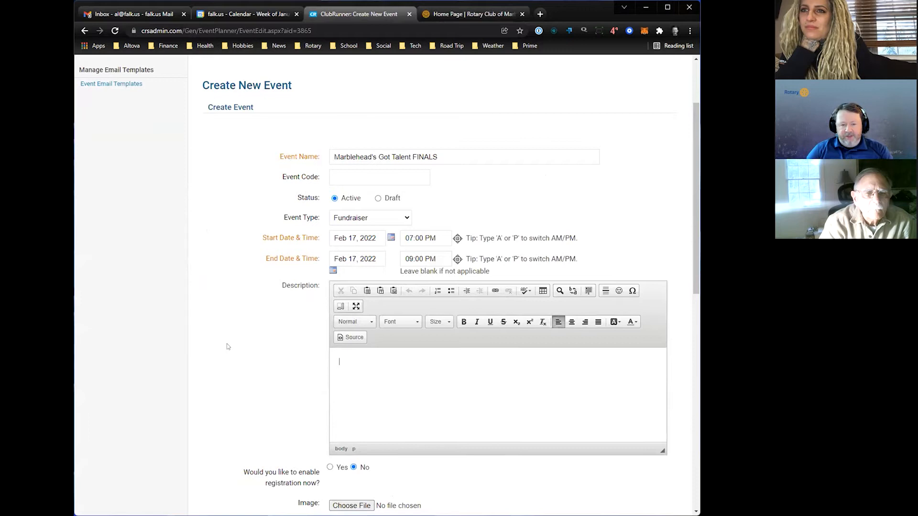
# - Assign the club member who leads Marblehead's Got Talent as the event chair
pyautogui.scroll(-2, 228, 351)
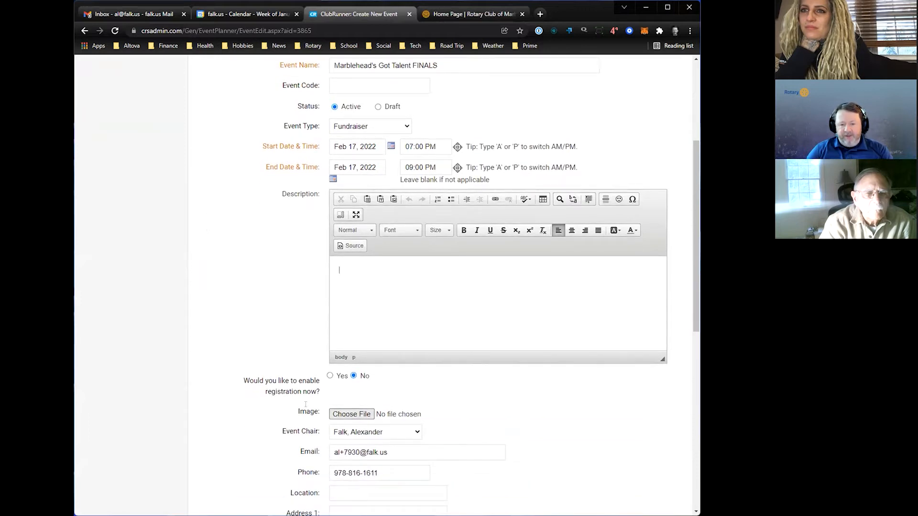
pyautogui.scroll(-2, 268, 374)
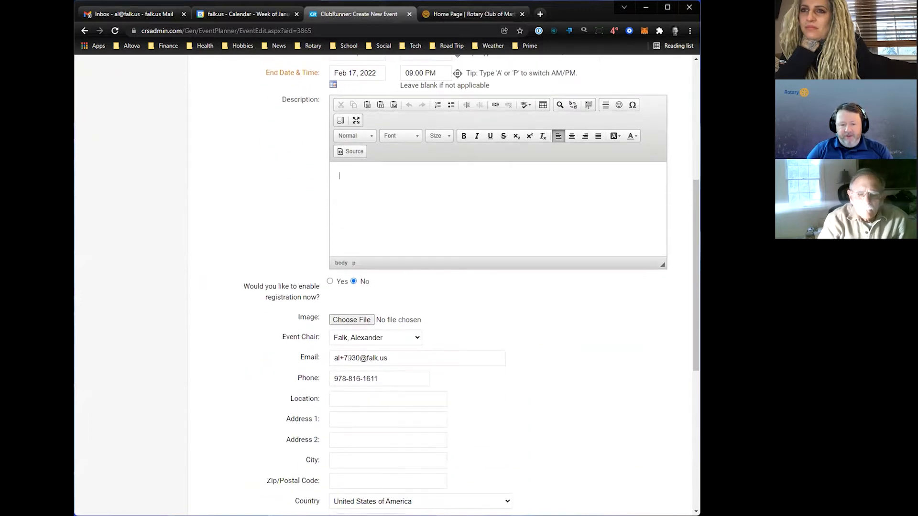
pyautogui.click(400, 341)
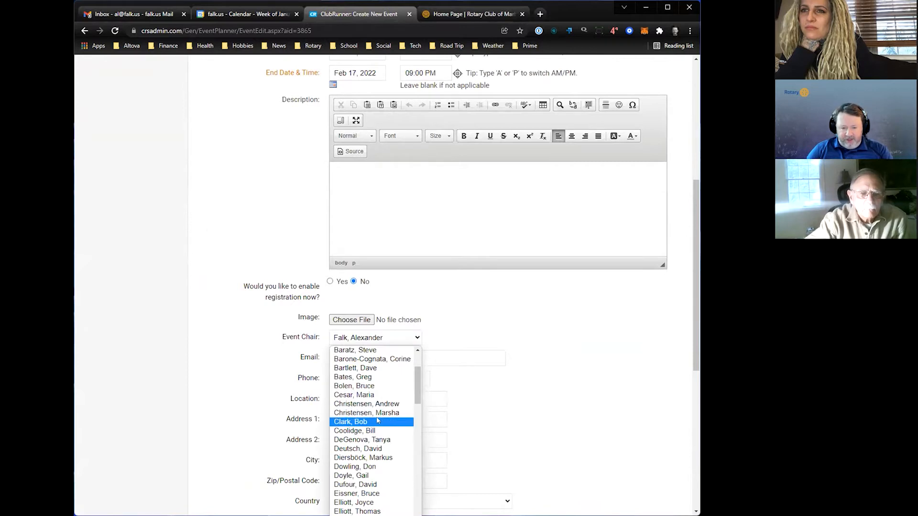
pyautogui.click(386, 449)
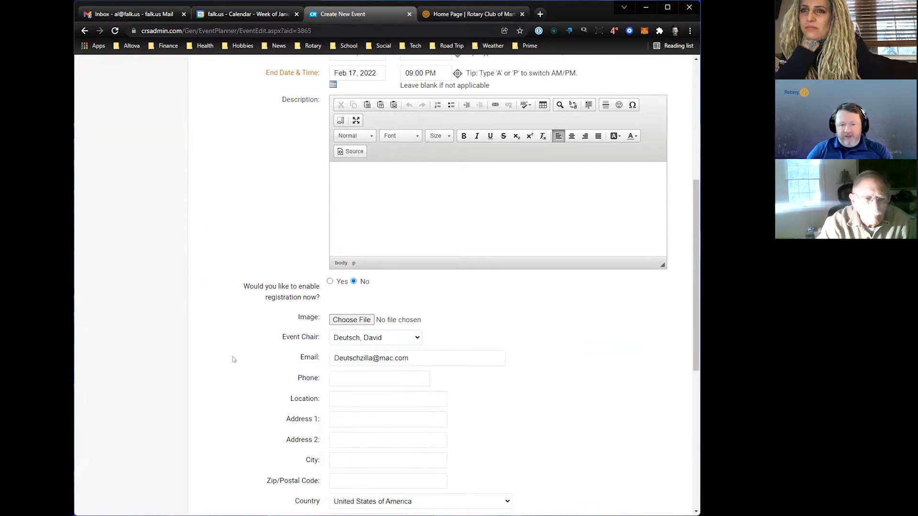
# - Set the event location to The Cabot, the city to Beverly and the postal code to 01915, and save the event
pyautogui.scroll(-1, 233, 355)
pyautogui.click(354, 352)
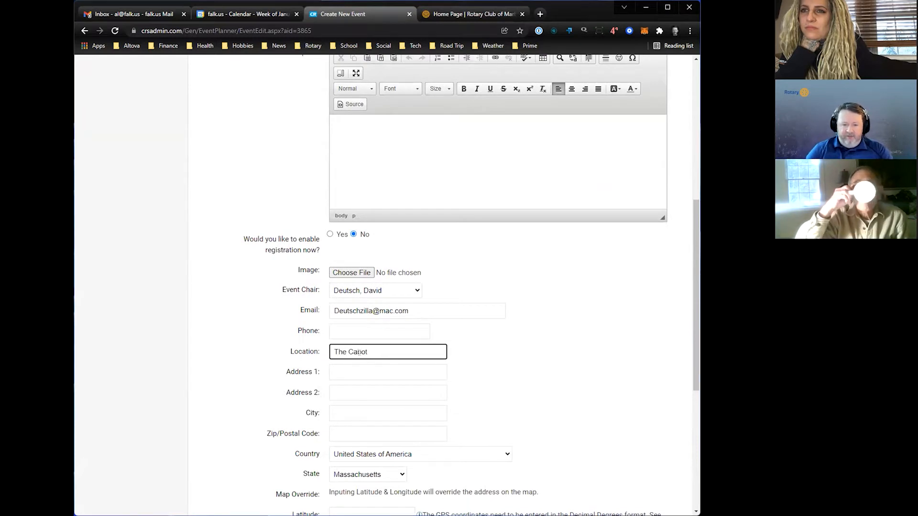
pyautogui.click(351, 412)
pyautogui.write('Beverly')
pyautogui.press('Tab')
pyautogui.write('01915')
pyautogui.click(247, 340)
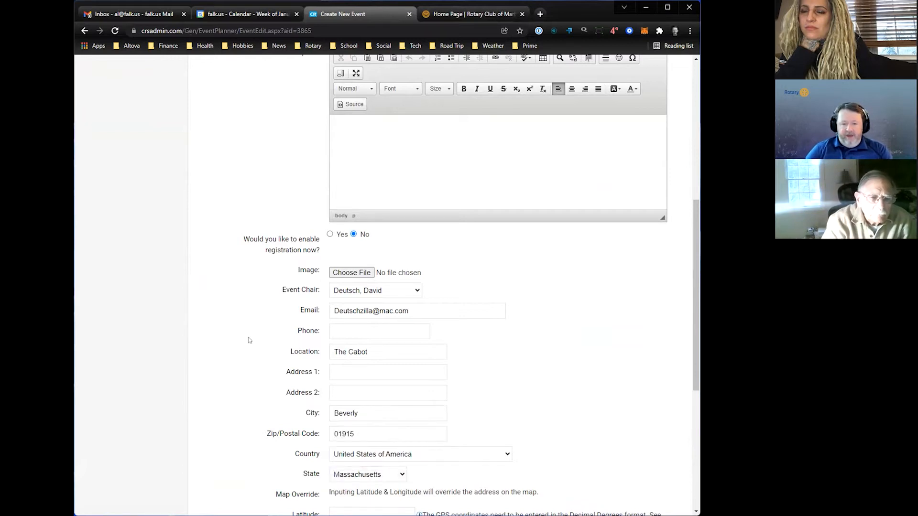
pyautogui.scroll(-4, 523, 426)
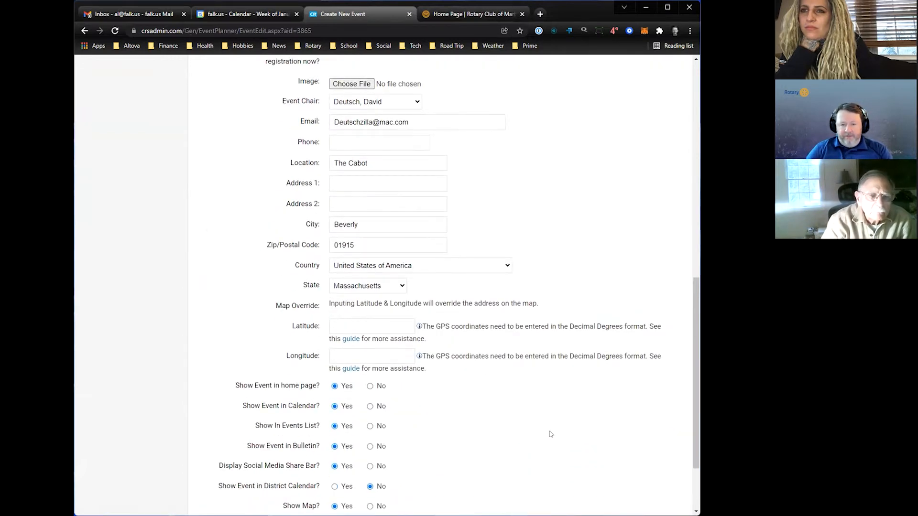
pyautogui.scroll(-2, 550, 434)
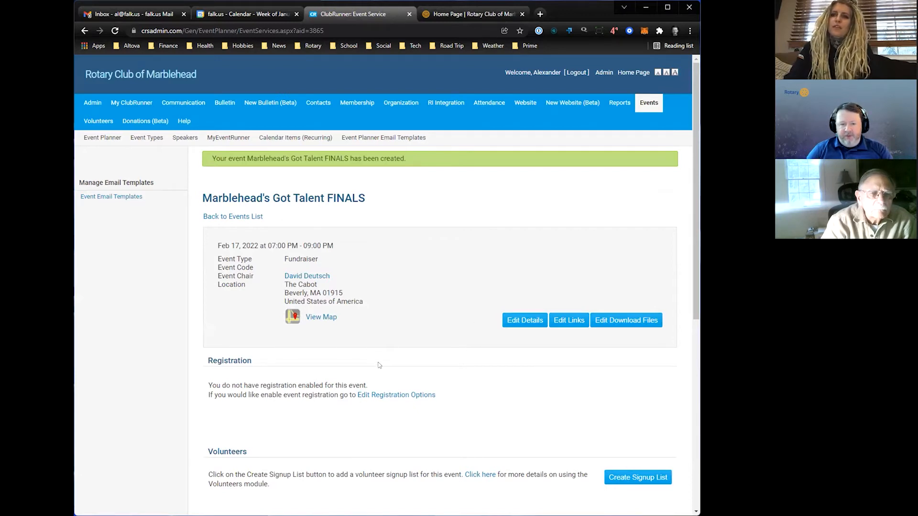
# - Check the public website's February 2022 calendar for the Marblehead's Got Talent FINALS event on the 17th
pyautogui.click(475, 14)
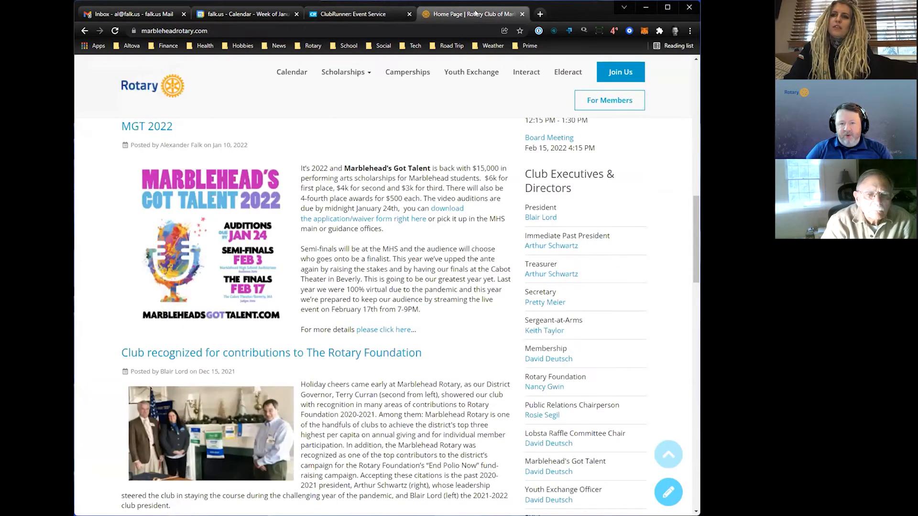
pyautogui.scroll(15, 319, 180)
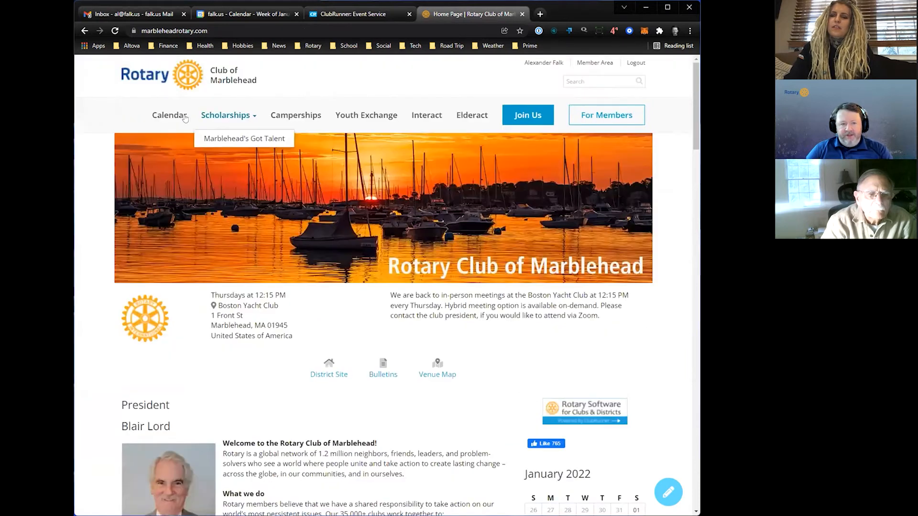
pyautogui.click(185, 117)
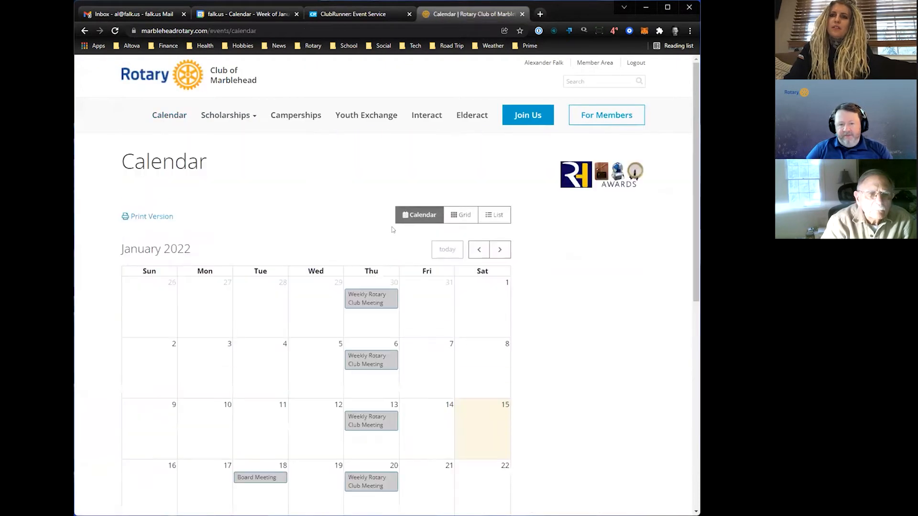
pyautogui.click(504, 256)
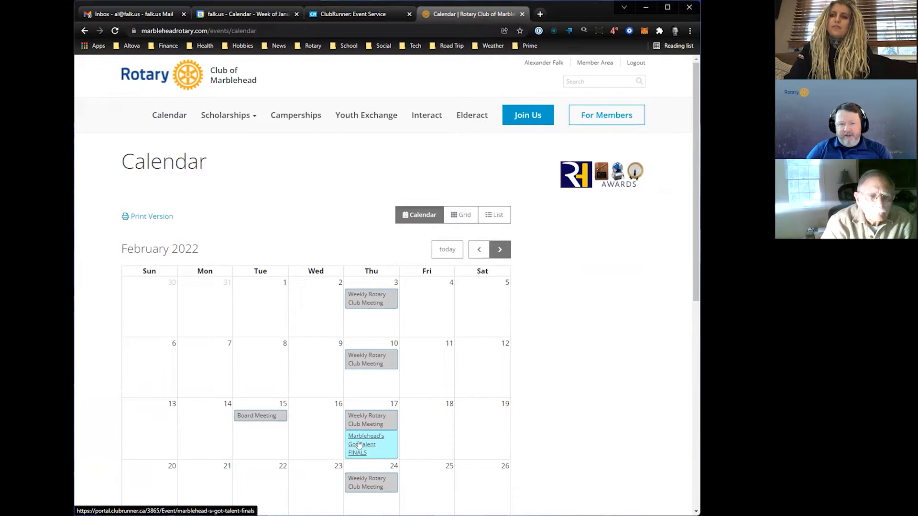
pyautogui.click(382, 15)
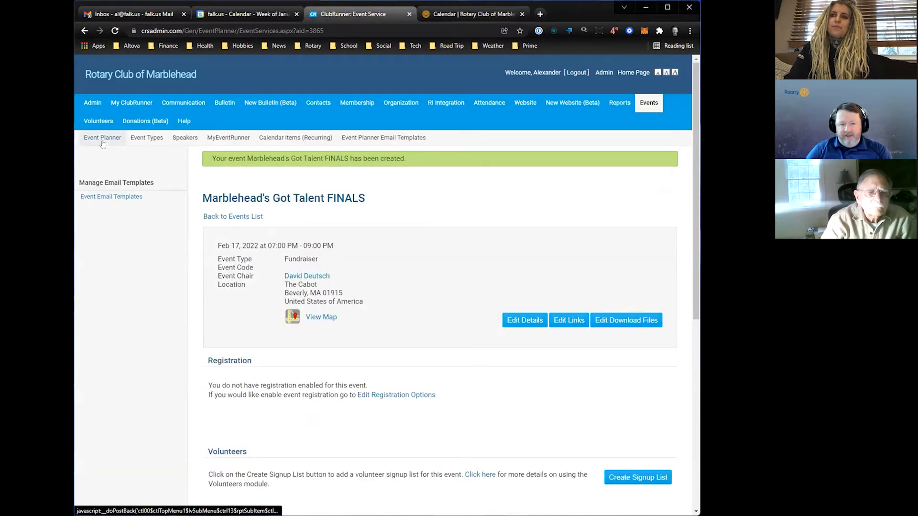
pyautogui.click(448, 15)
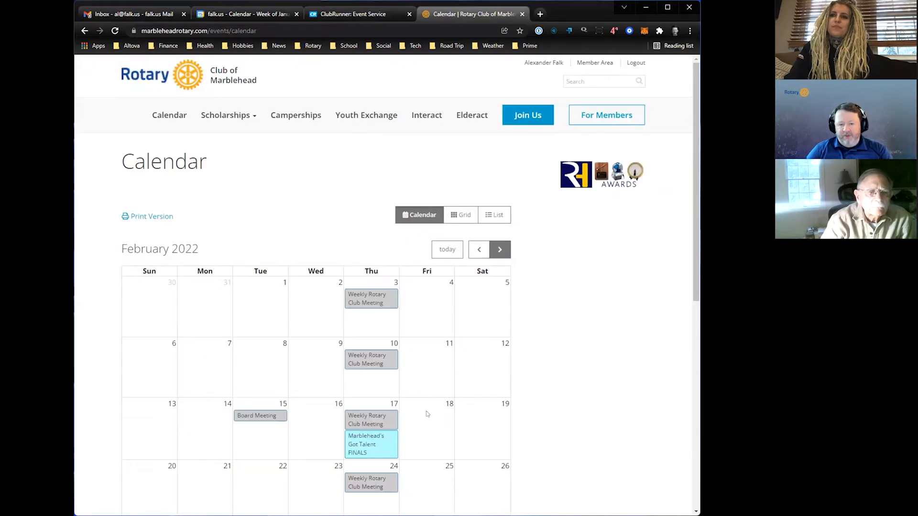
# - Try twice to open the Marblehead's Got Talent FINALS event page from the public website's February 2022 calendar
pyautogui.click(361, 445)
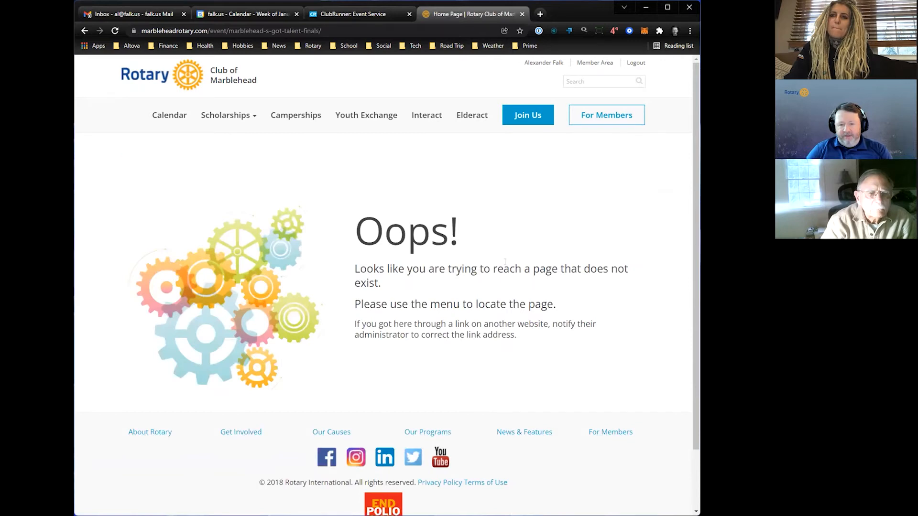
pyautogui.click(84, 32)
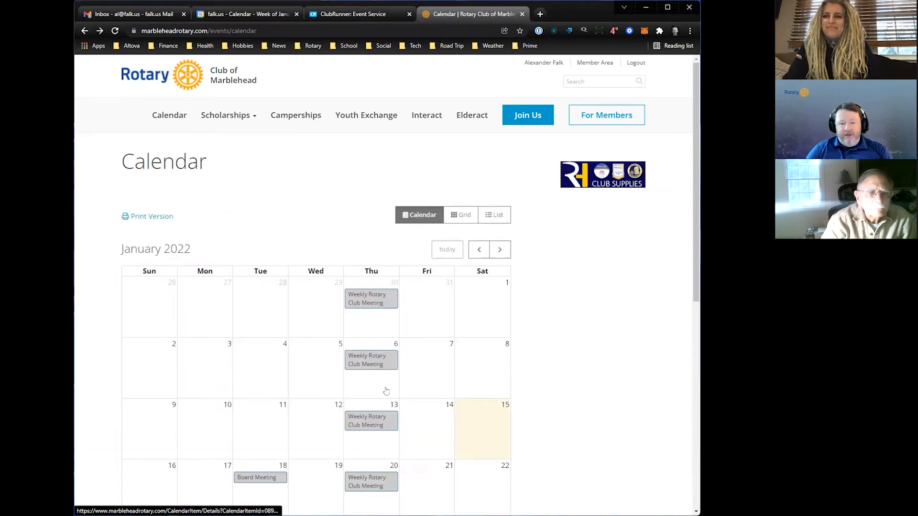
pyautogui.scroll(-3, 386, 389)
pyautogui.scroll(1, 506, 173)
pyautogui.click(499, 154)
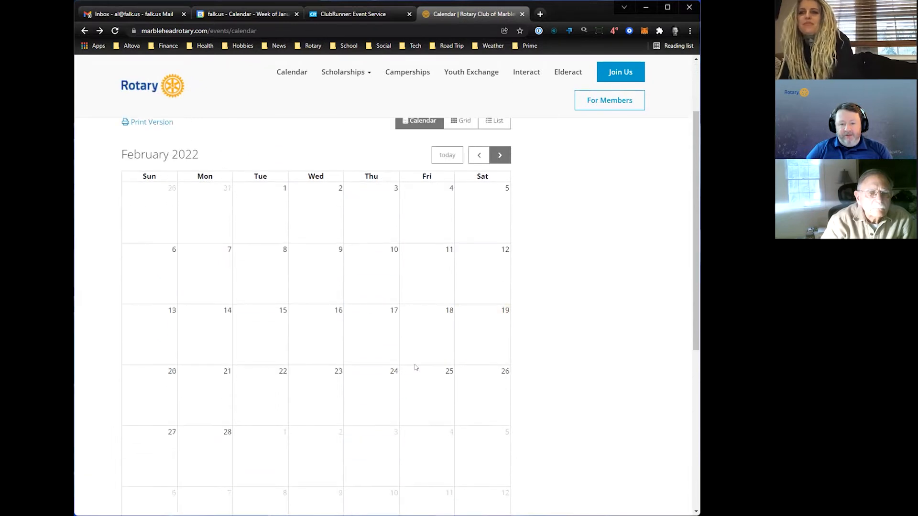
pyautogui.click(368, 354)
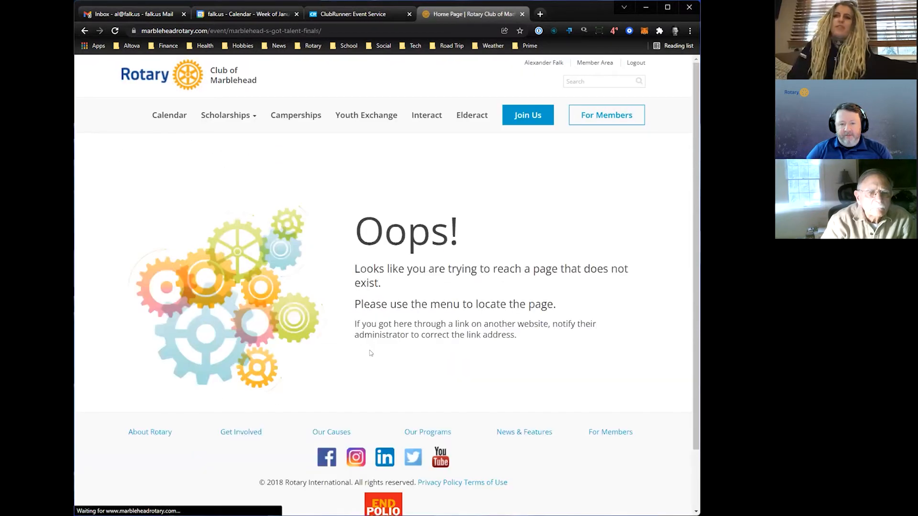
pyautogui.click(84, 31)
# - Return to ClubRunner's Event Planner and open the details of the Marblehead's Got Talent FINALS event for editing
pyautogui.click(361, 13)
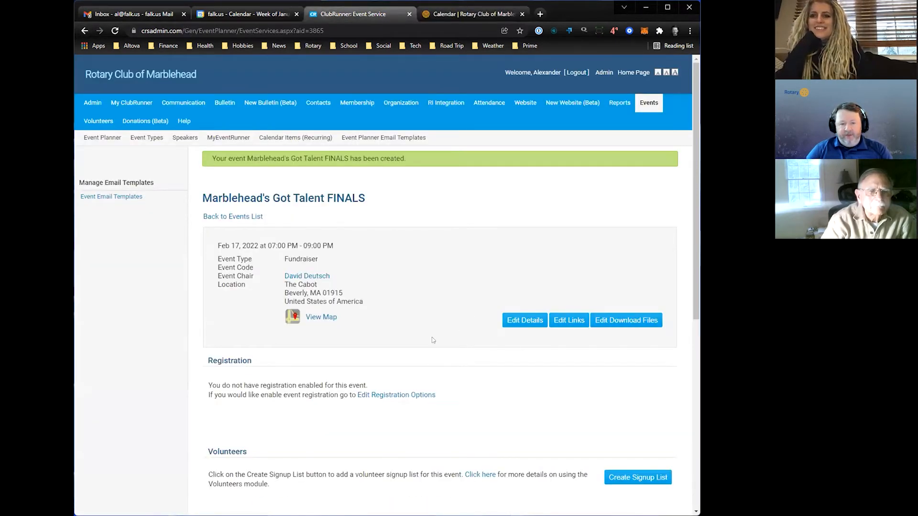
pyautogui.click(102, 137)
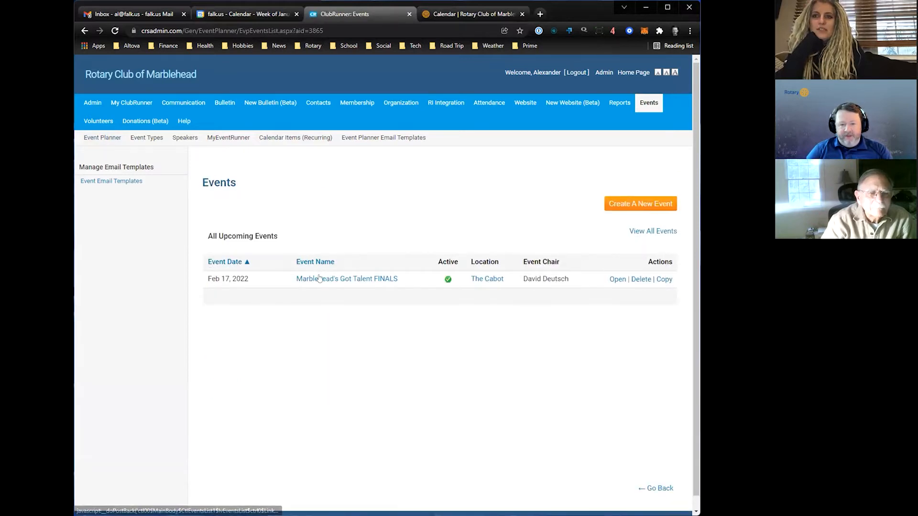
pyautogui.click(613, 280)
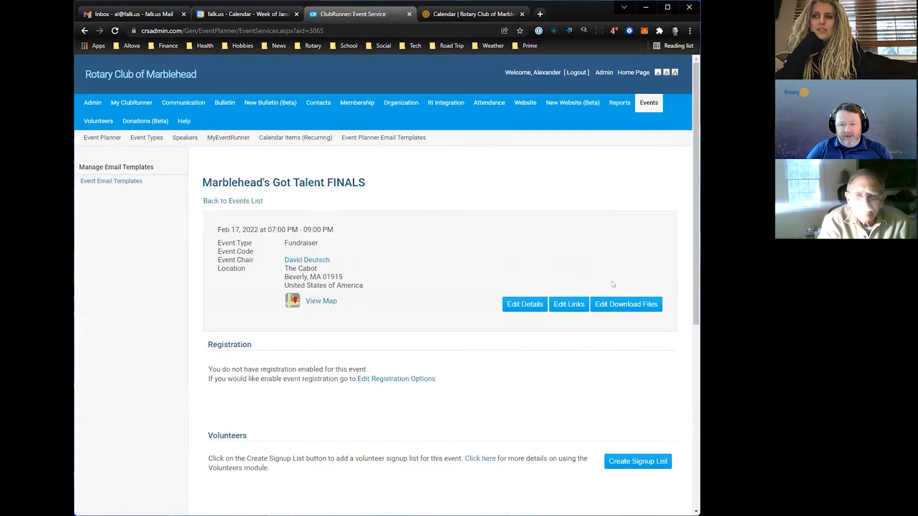
pyautogui.click(530, 312)
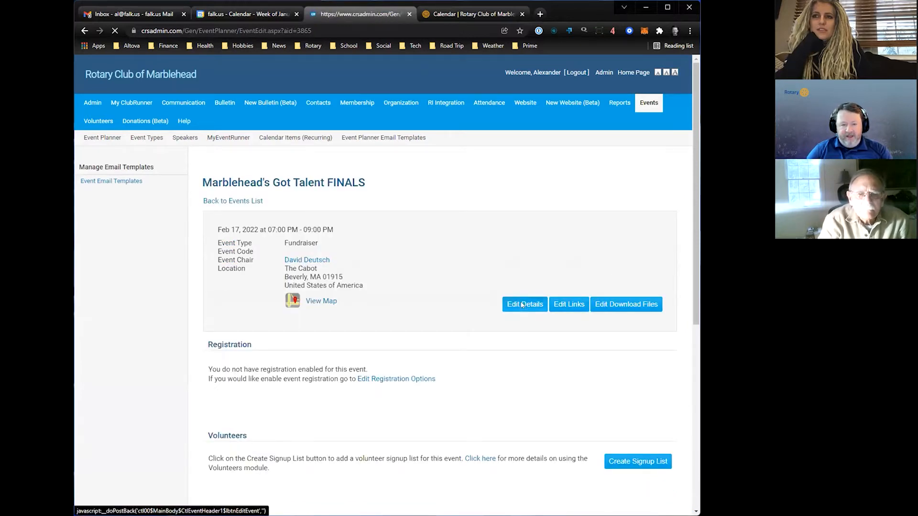
# - Fill the event's description with the MGT 2022 article text copied from the public website's home page
pyautogui.scroll(-3, 493, 327)
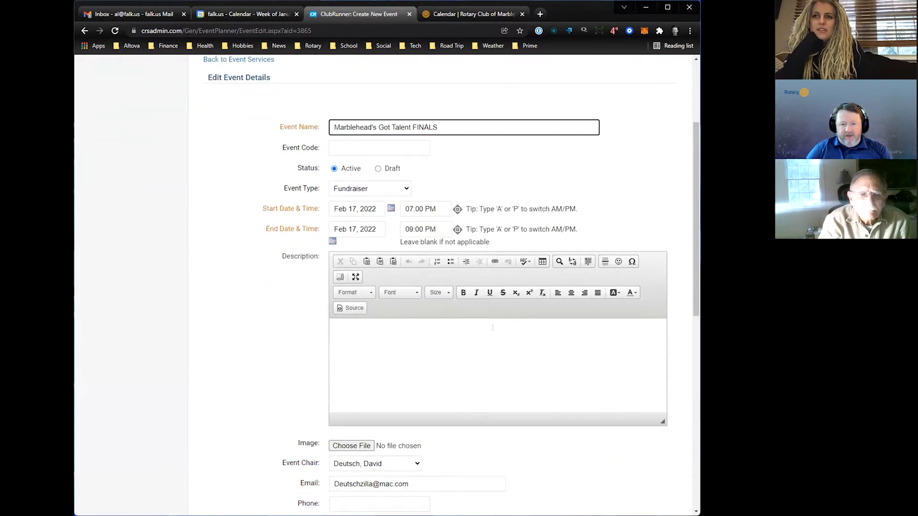
pyautogui.click(447, 344)
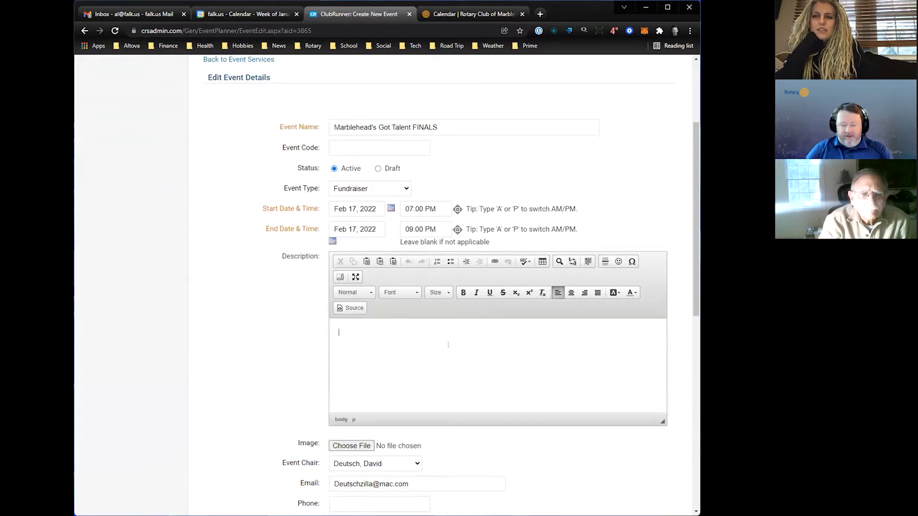
pyautogui.click(459, 14)
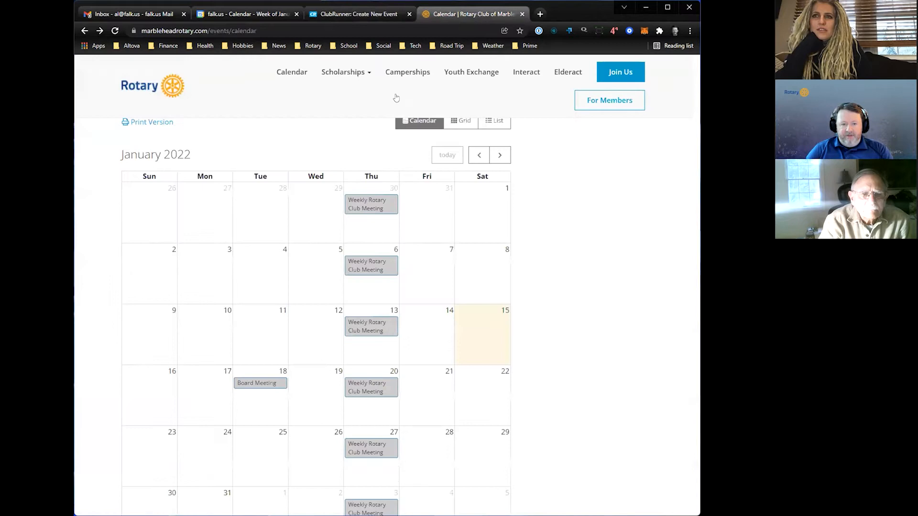
pyautogui.click(174, 84)
pyautogui.scroll(-6, 294, 245)
pyautogui.scroll(-8, 294, 244)
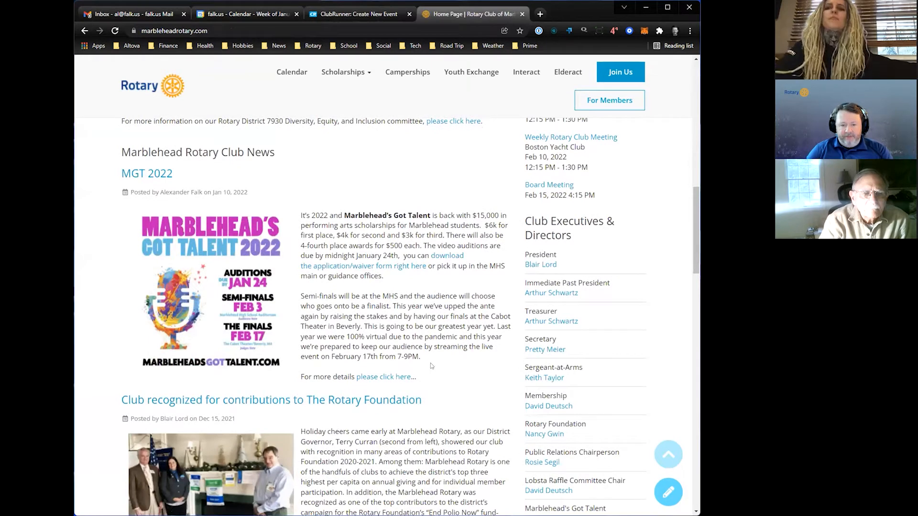
pyautogui.moveTo(428, 359); pyautogui.dragTo(300, 214)
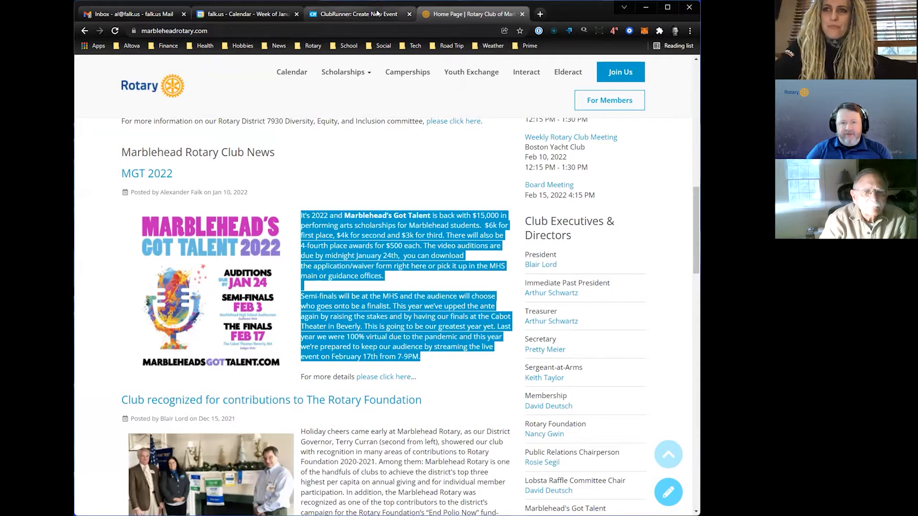
pyautogui.click(359, 14)
# - Search Google for "the cabot beverly ma" to find the street address missing from the event's location details
pyautogui.scroll(-9, 265, 357)
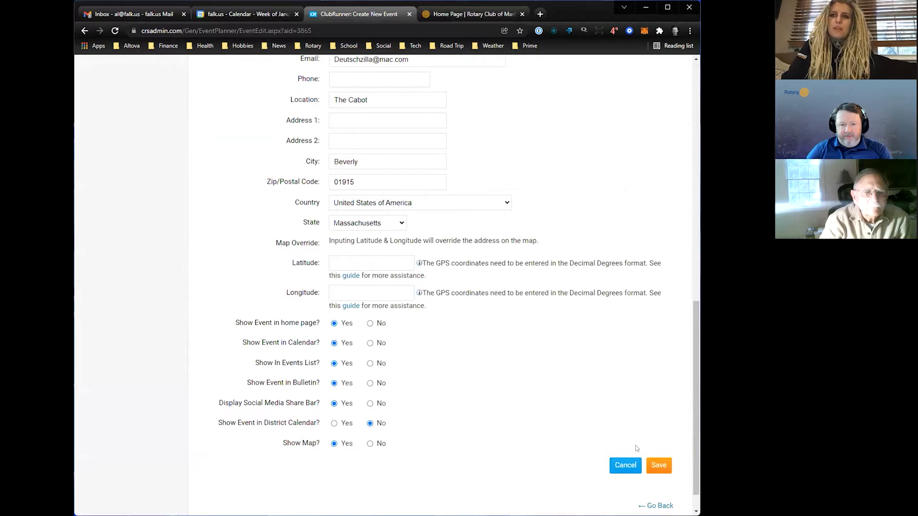
pyautogui.scroll(1, 638, 450)
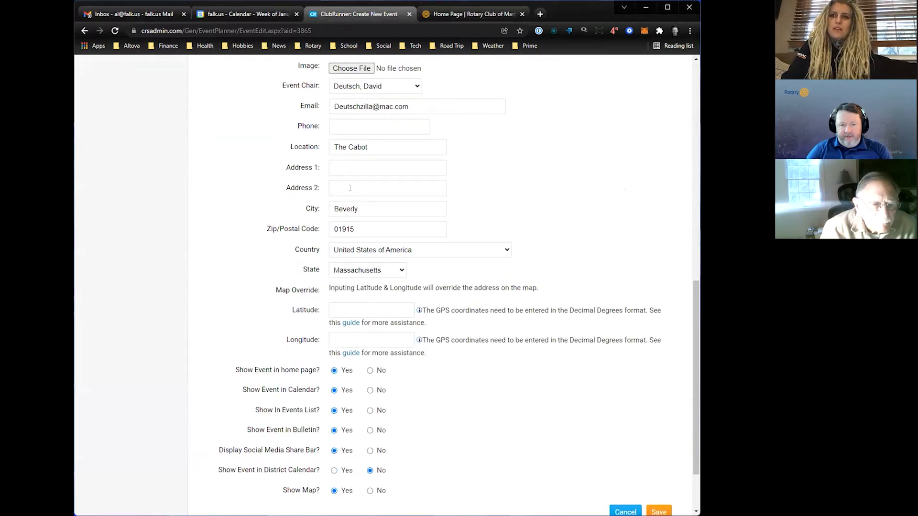
pyautogui.click(357, 164)
pyautogui.click(503, 171)
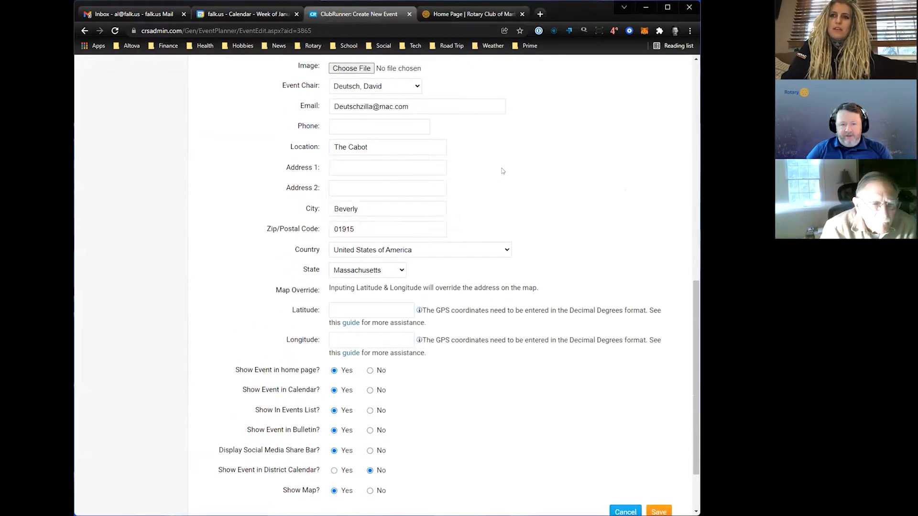
pyautogui.click(538, 16)
pyautogui.write('the c')
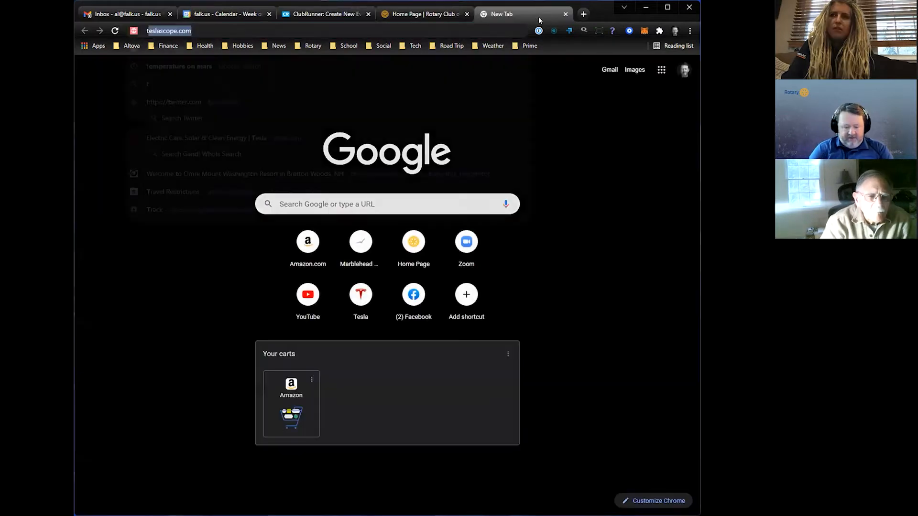
pyautogui.write('abot')
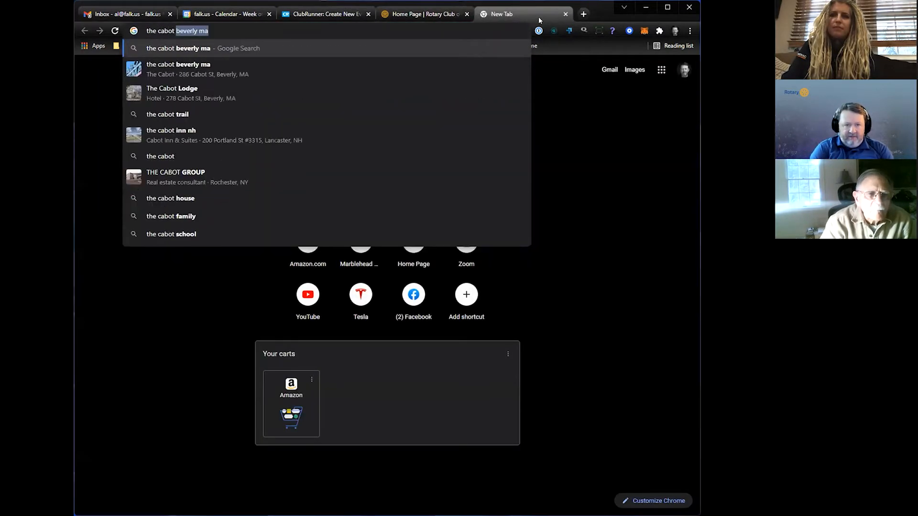
pyautogui.press('Return')
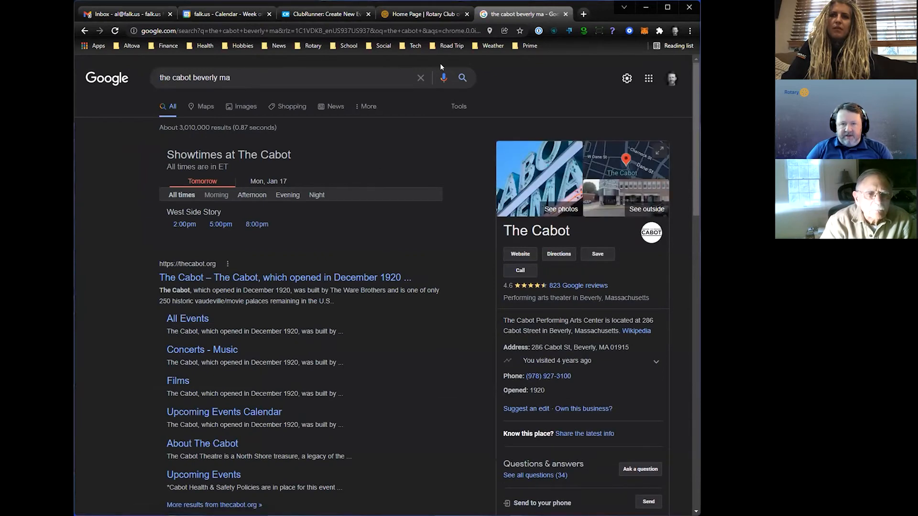
# - Enter The Cabot's street address as the event's first address line in ClubRunner and save the event
pyautogui.click(420, 16)
pyautogui.click(328, 13)
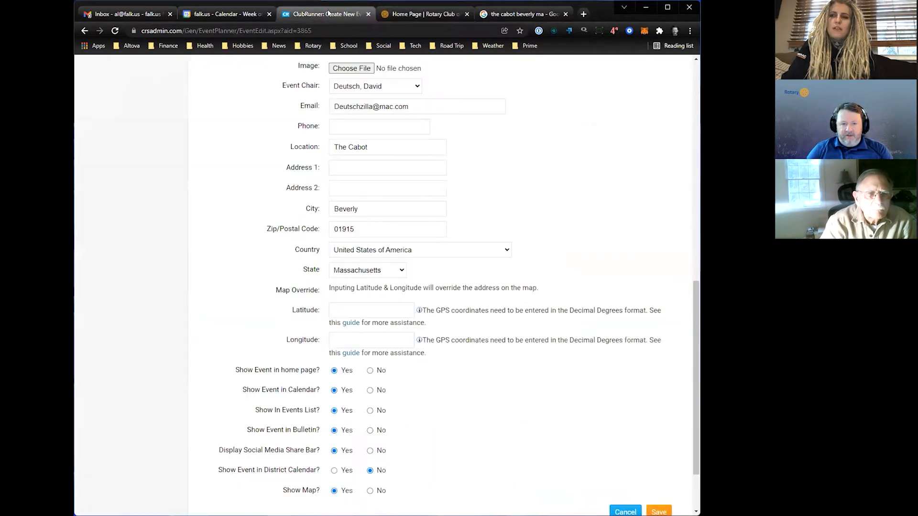
pyautogui.click(356, 163)
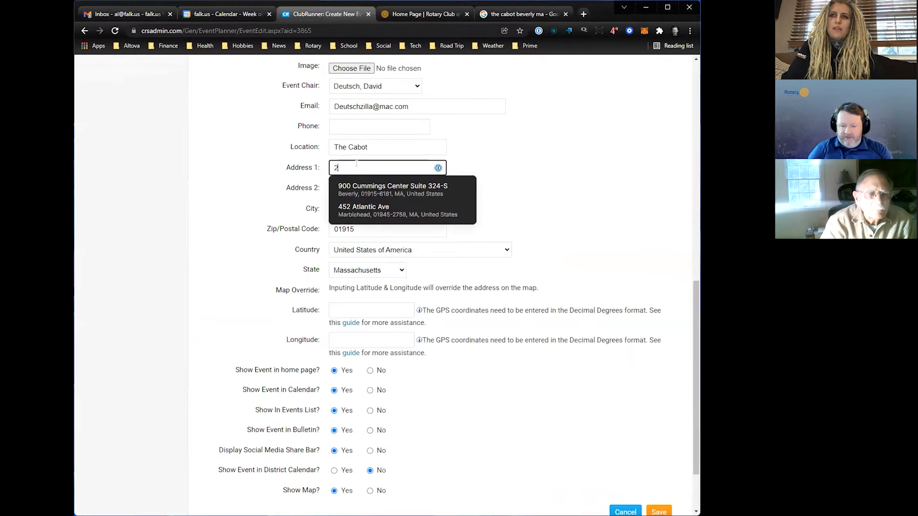
pyautogui.write('286 Cabot St')
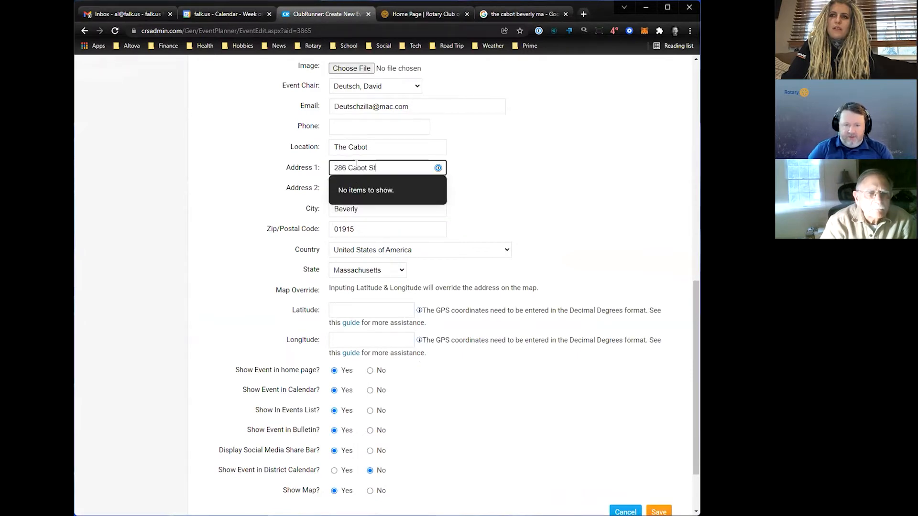
pyautogui.click(229, 276)
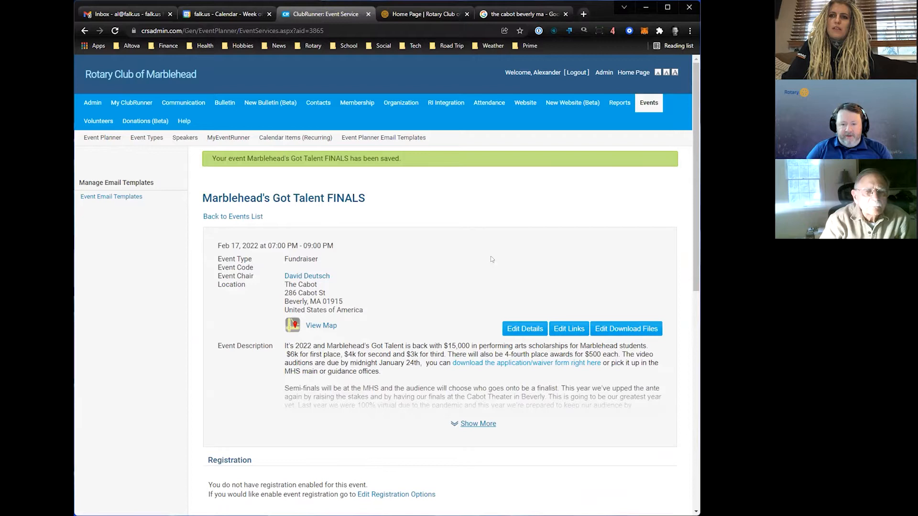
# - Expand the saved event's full description and review its registration, volunteers, payment settings and emails sections
pyautogui.scroll(-3, 482, 265)
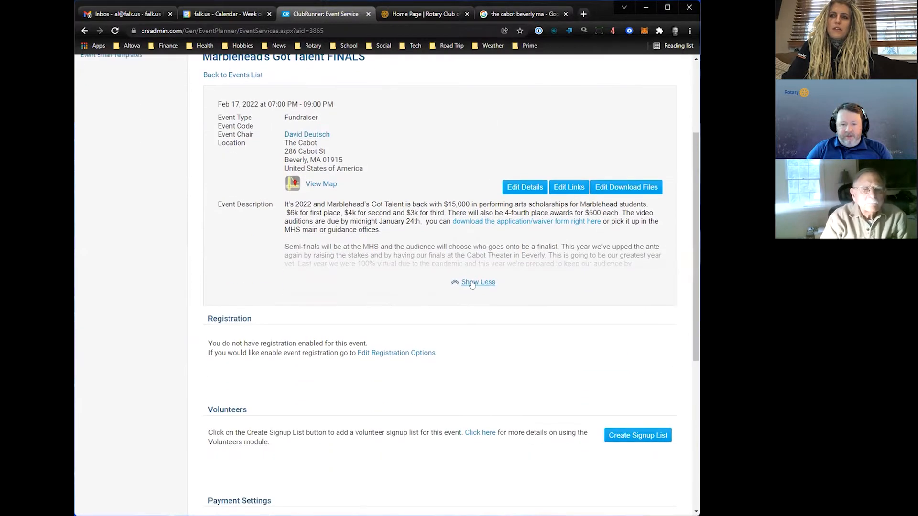
pyautogui.click(474, 281)
pyautogui.scroll(-4, 516, 287)
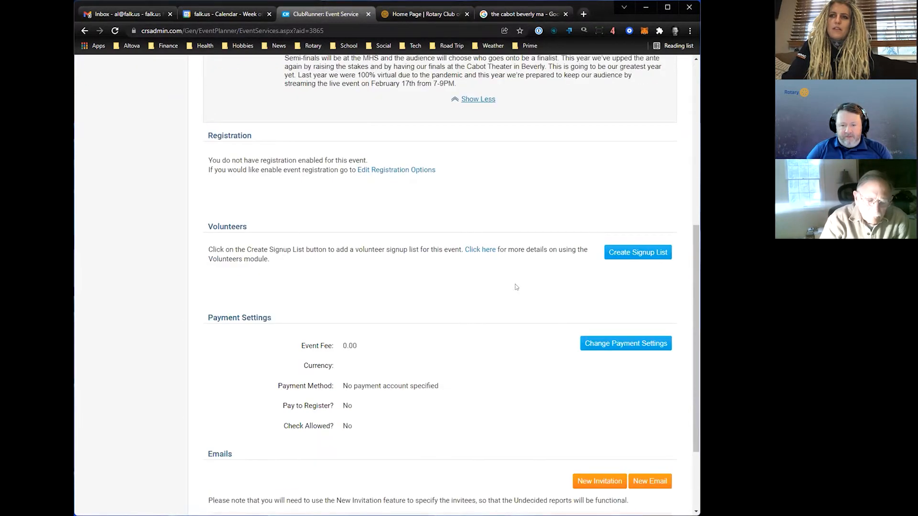
pyautogui.scroll(-3, 515, 284)
pyautogui.scroll(9, 511, 282)
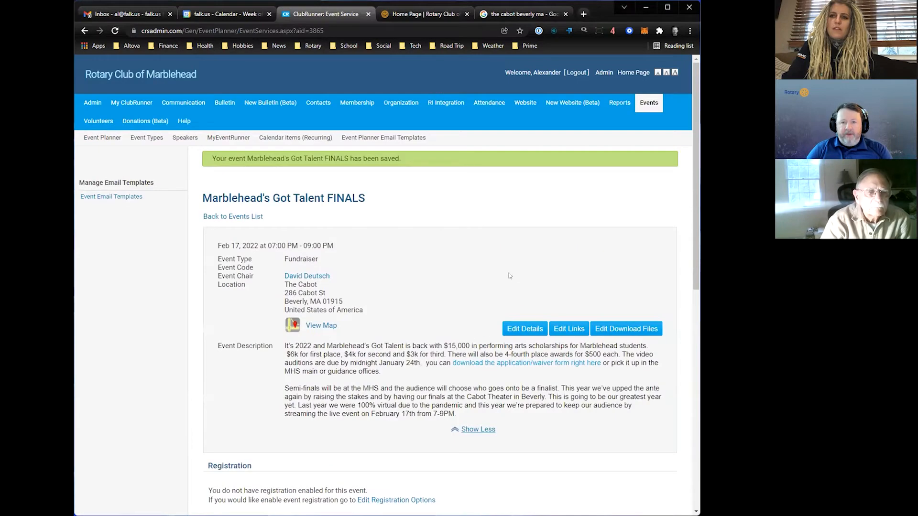
# - Open the Marblehead's Got Talent FINALS event from the public website's February 2022 calendar and review its description and map
pyautogui.click(422, 14)
pyautogui.scroll(12, 401, 132)
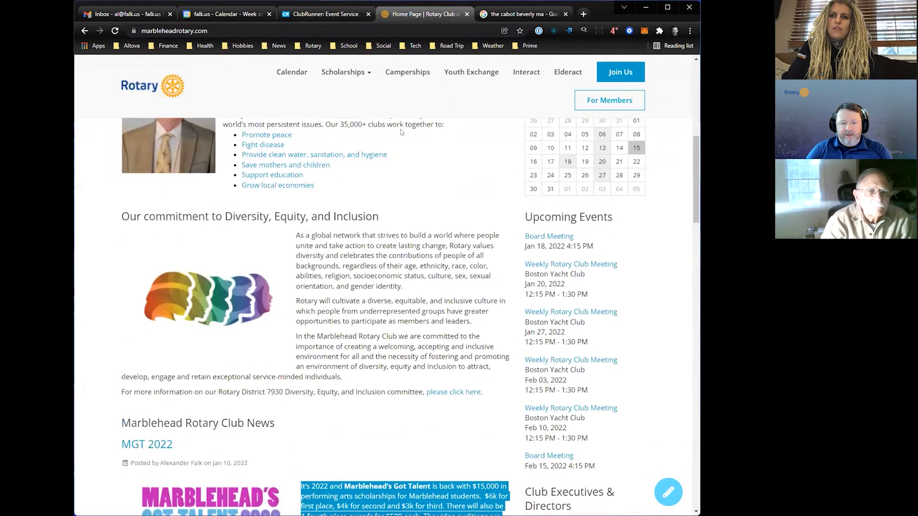
pyautogui.click(175, 114)
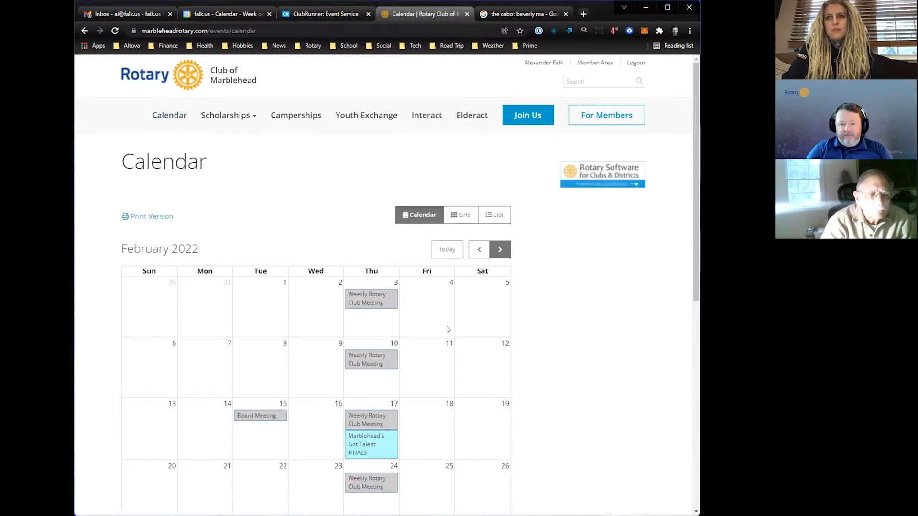
pyautogui.scroll(-3, 502, 251)
pyautogui.click(358, 306)
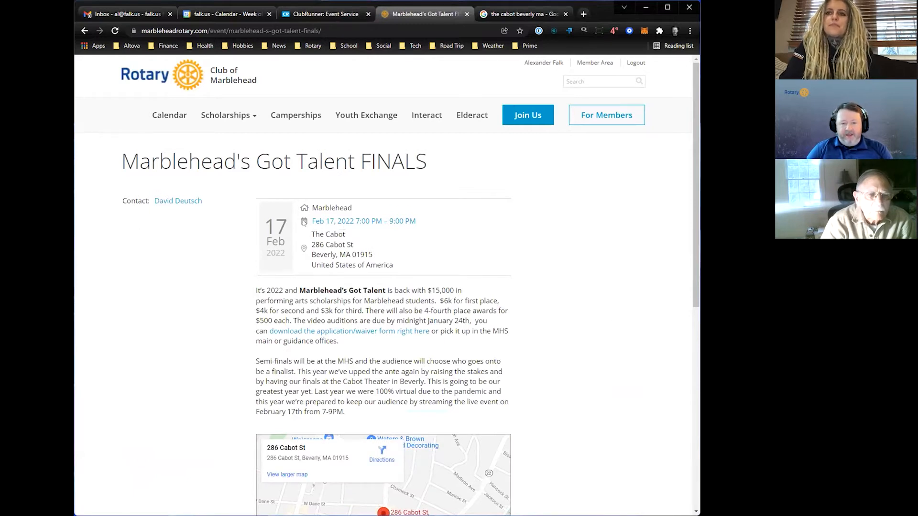
pyautogui.scroll(-3, 413, 353)
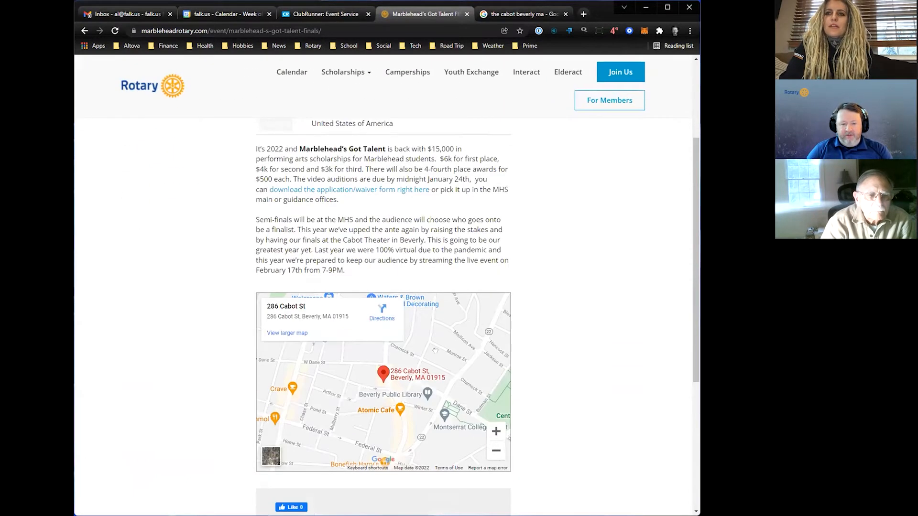
pyautogui.scroll(3, 234, 237)
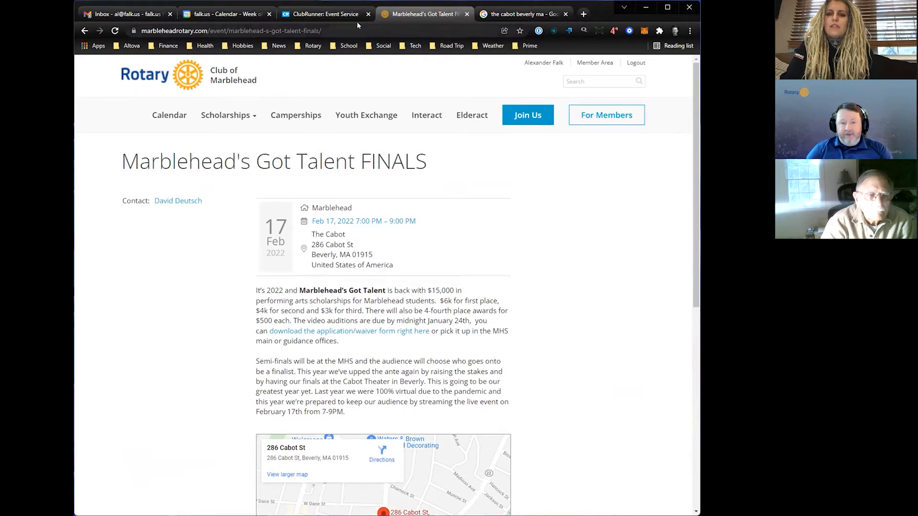
# - Open ClubRunner's Speakers list, browse its entries and compare with the public event page
pyautogui.click(341, 15)
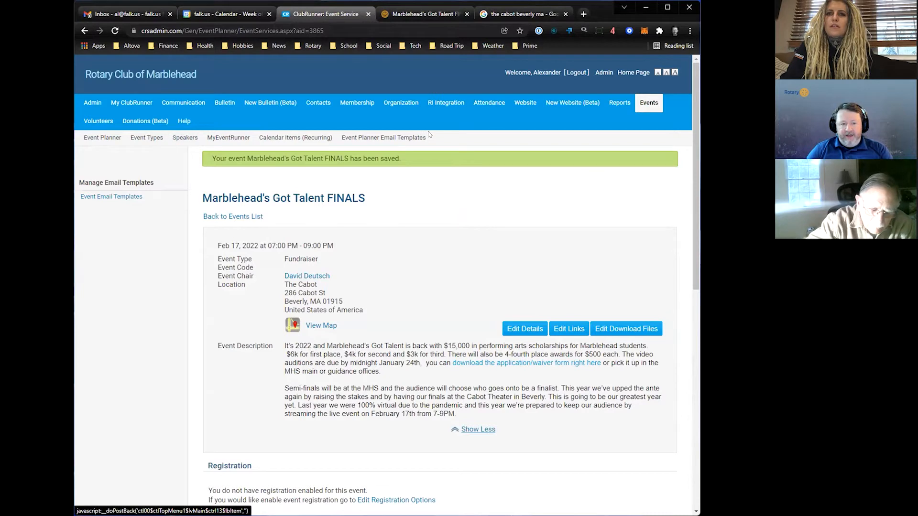
pyautogui.click(175, 139)
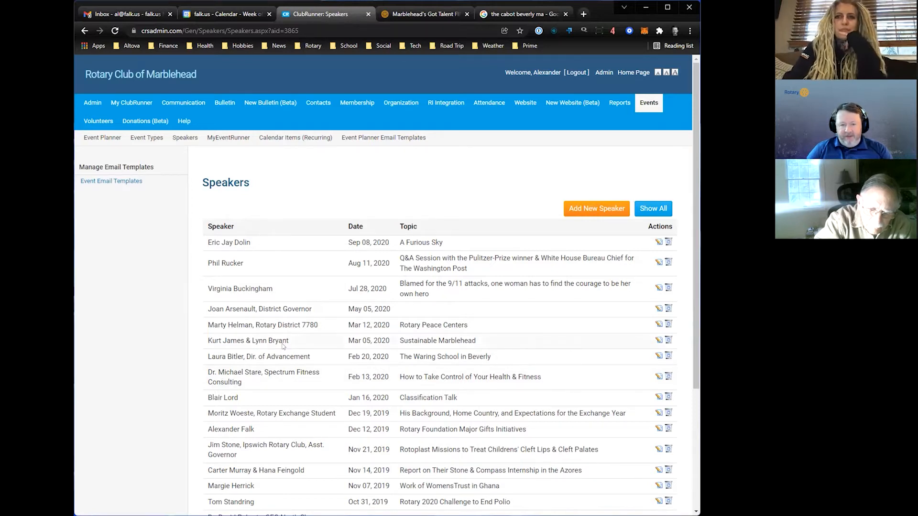
pyautogui.scroll(-4, 357, 329)
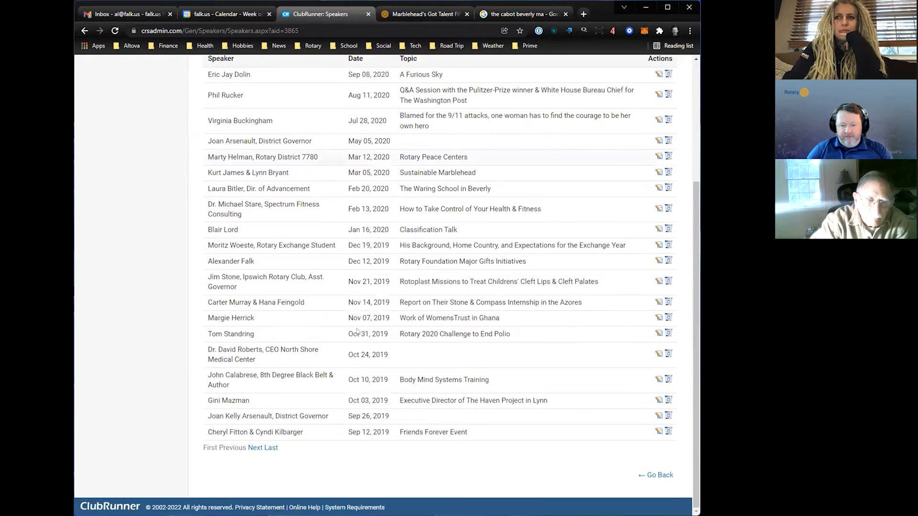
pyautogui.scroll(4, 358, 329)
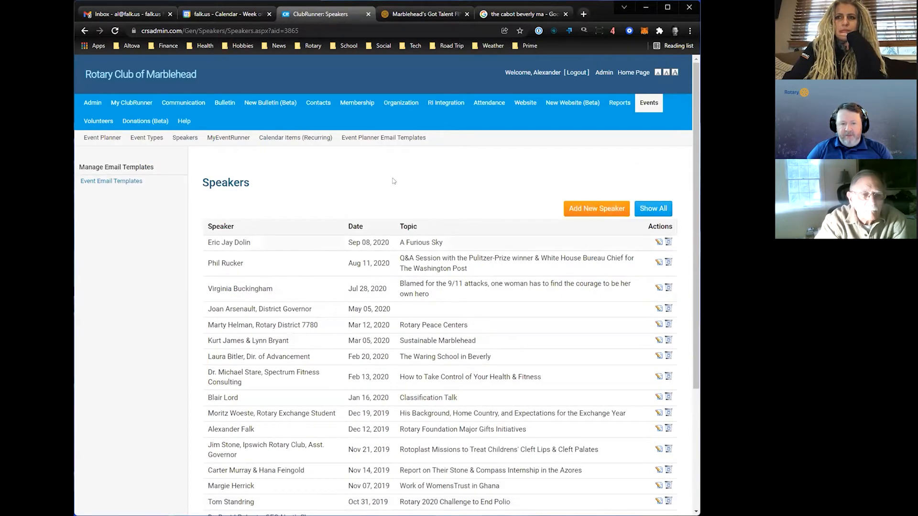
pyautogui.click(418, 14)
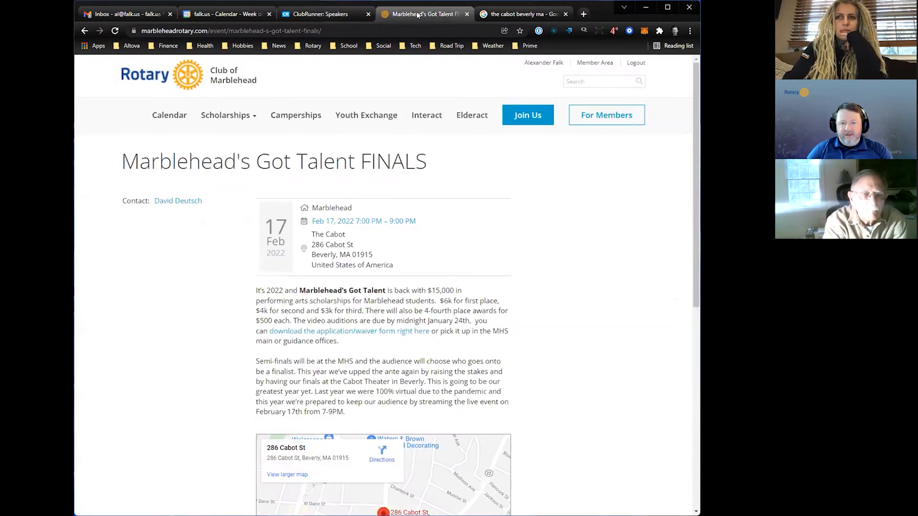
pyautogui.click(343, 13)
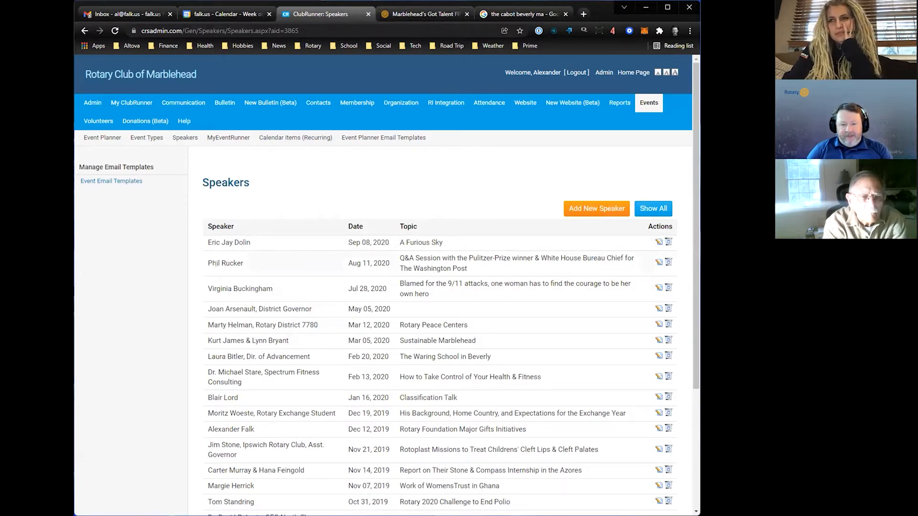
# - Open the Aug 11, 2020 speaker entry for editing and examine its topic, image, comments and consent setting
pyautogui.click(658, 263)
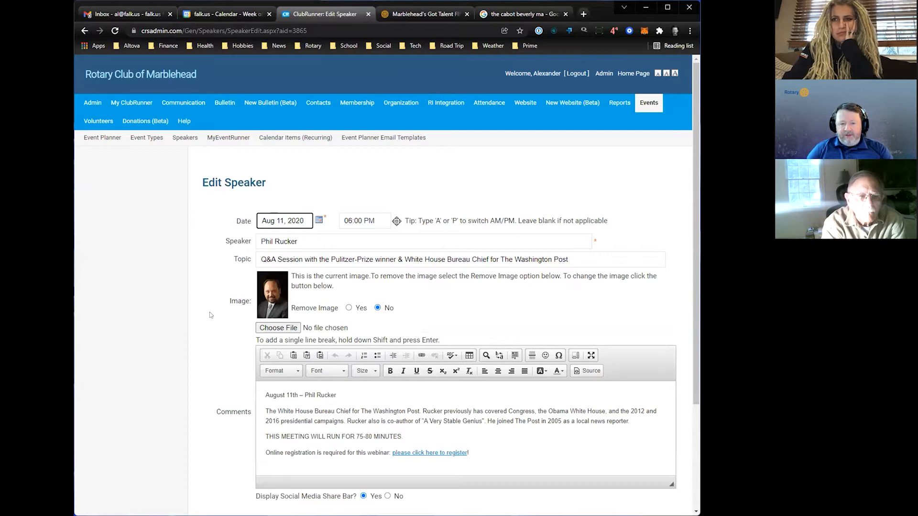
pyautogui.scroll(-2, 209, 315)
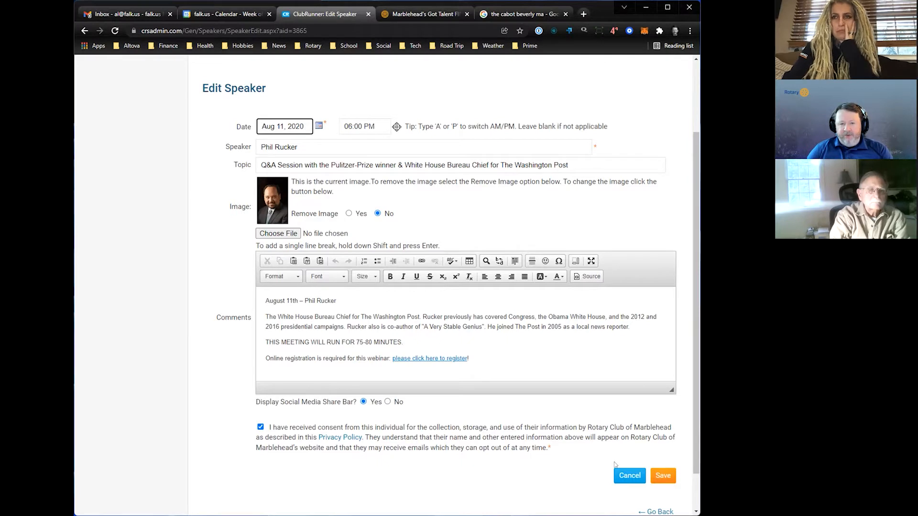
pyautogui.scroll(2, 598, 445)
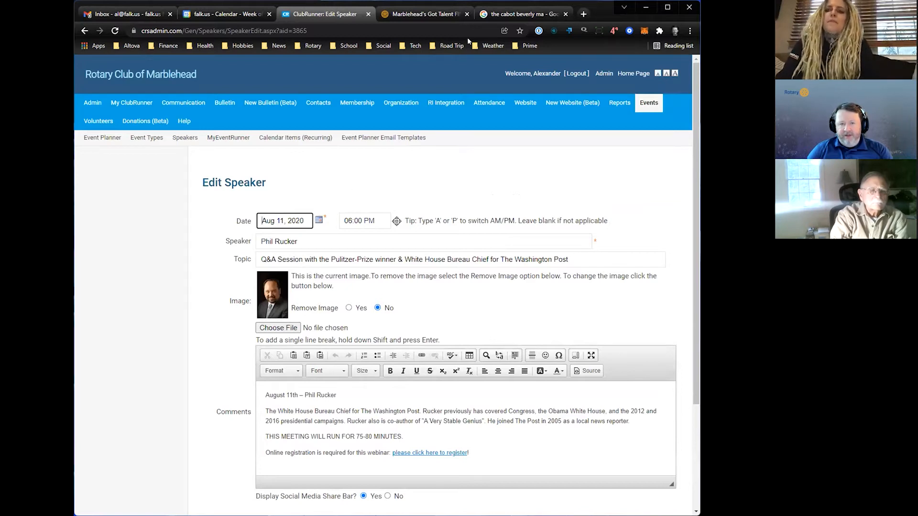
# - Return to the public website's home page and examine its Upcoming Events list
pyautogui.click(423, 15)
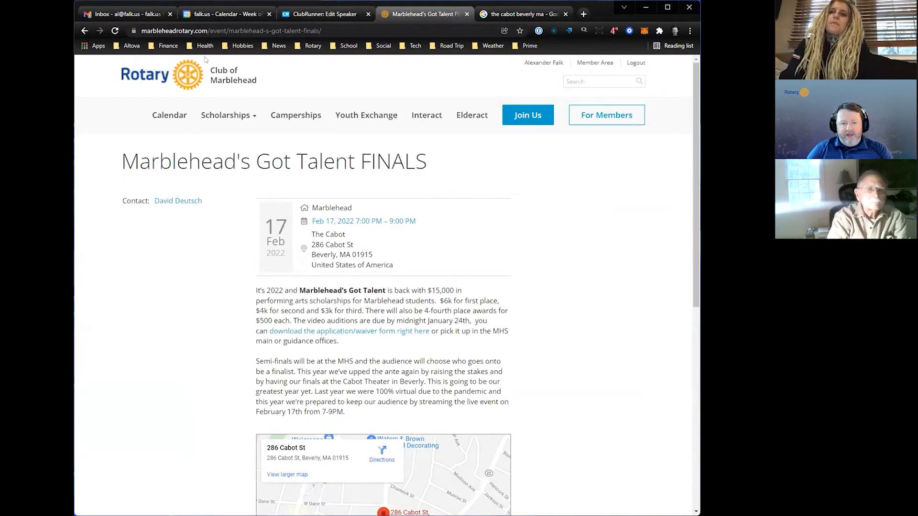
pyautogui.click(224, 81)
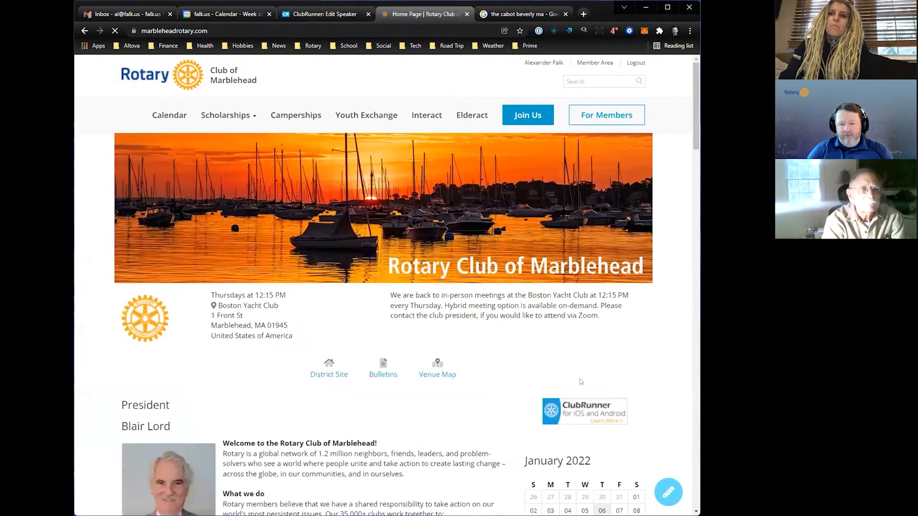
pyautogui.scroll(-8, 580, 377)
pyautogui.scroll(-7, 582, 375)
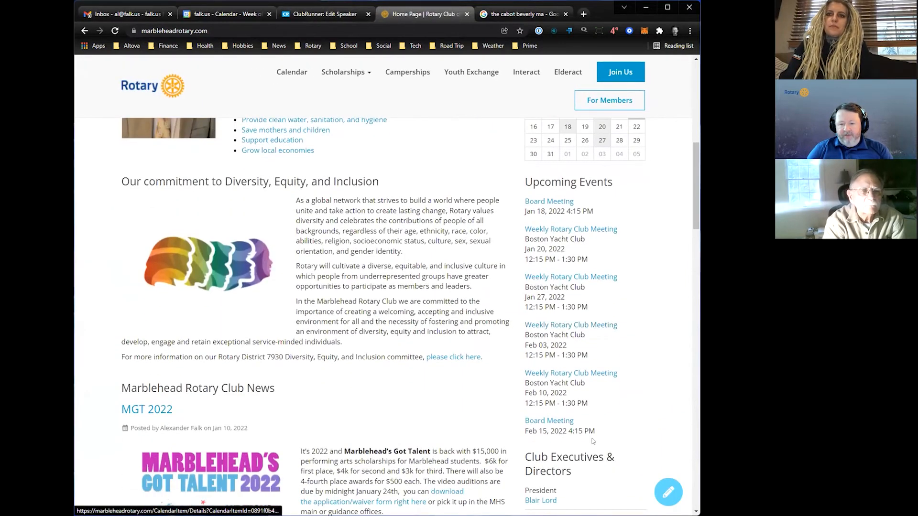
# - Review the public home page's club news, executives list, Facebook feed and embedded videos, returning to the page header
pyautogui.scroll(-5, 590, 464)
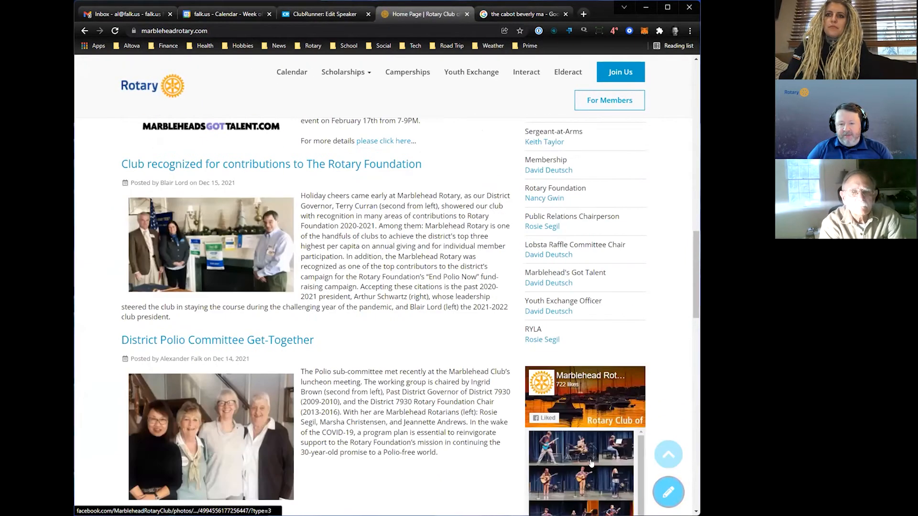
pyautogui.scroll(-15, 642, 451)
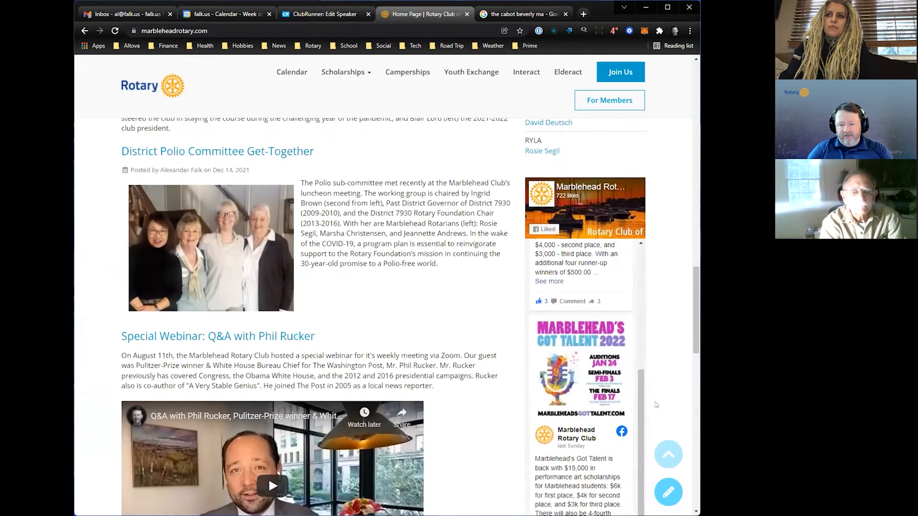
pyautogui.scroll(-5, 656, 405)
pyautogui.scroll(14, 656, 404)
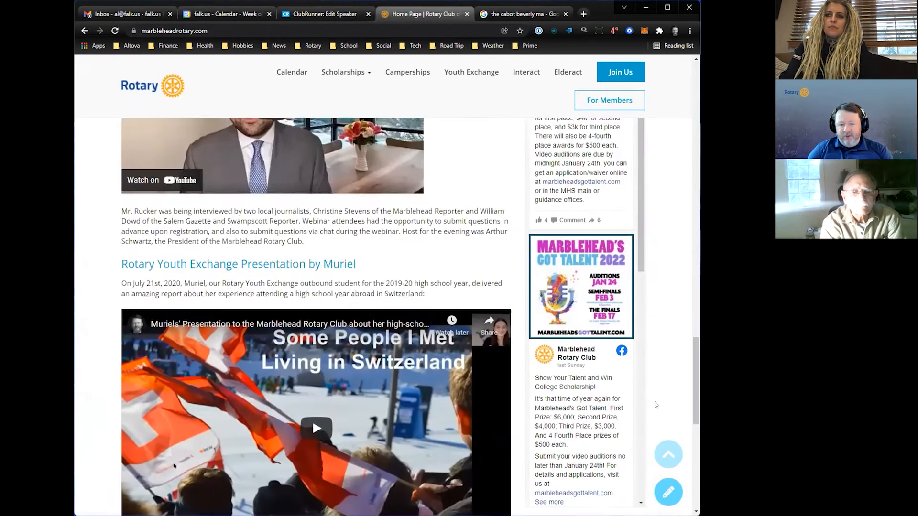
pyautogui.scroll(15, 656, 404)
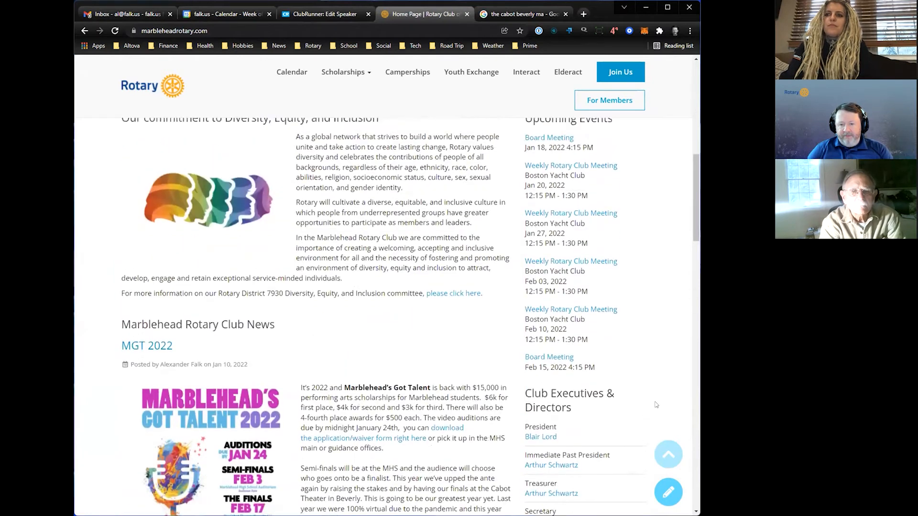
pyautogui.scroll(3, 655, 404)
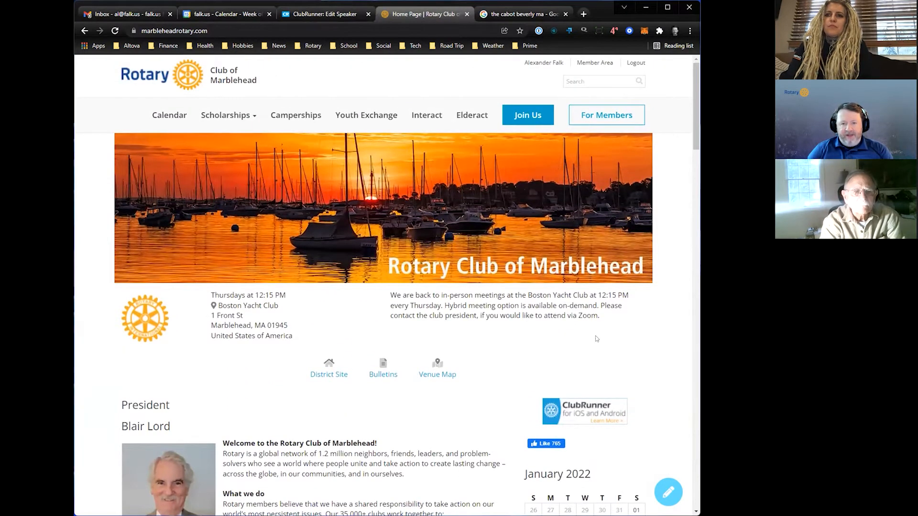
# - Close the Google search page for The Cabot and open the Website Content area in ClubRunner
pyautogui.click(529, 15)
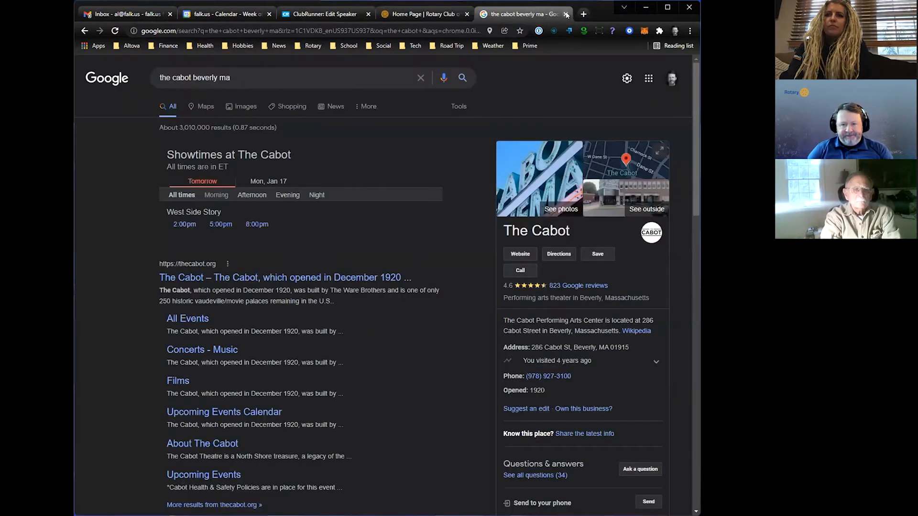
pyautogui.click(566, 14)
pyautogui.click(358, 14)
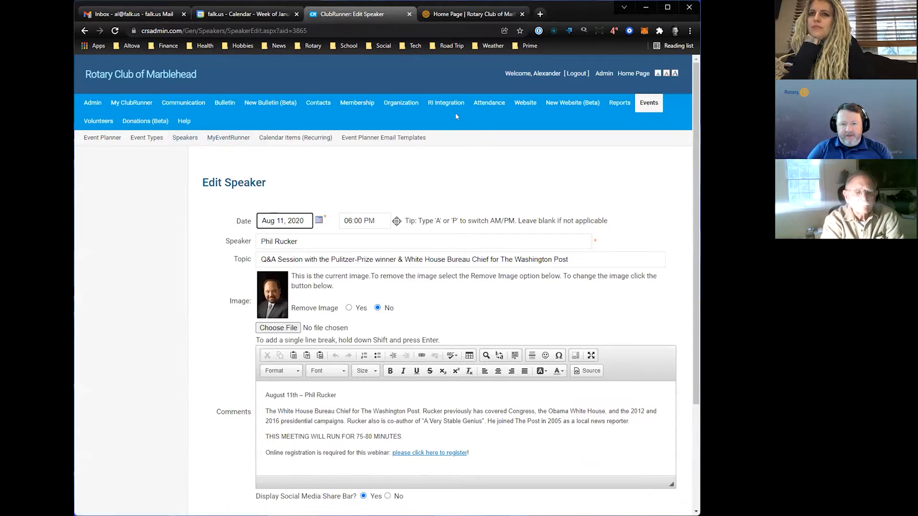
pyautogui.click(525, 105)
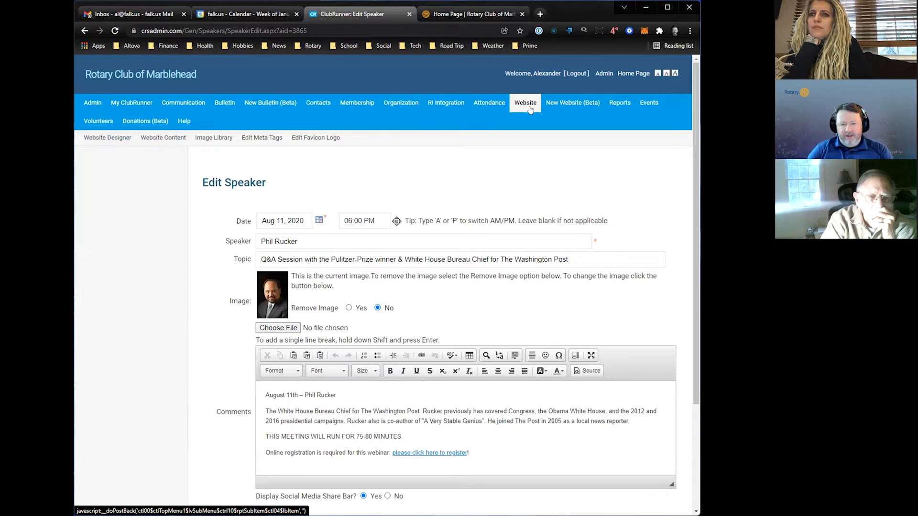
pyautogui.click(161, 138)
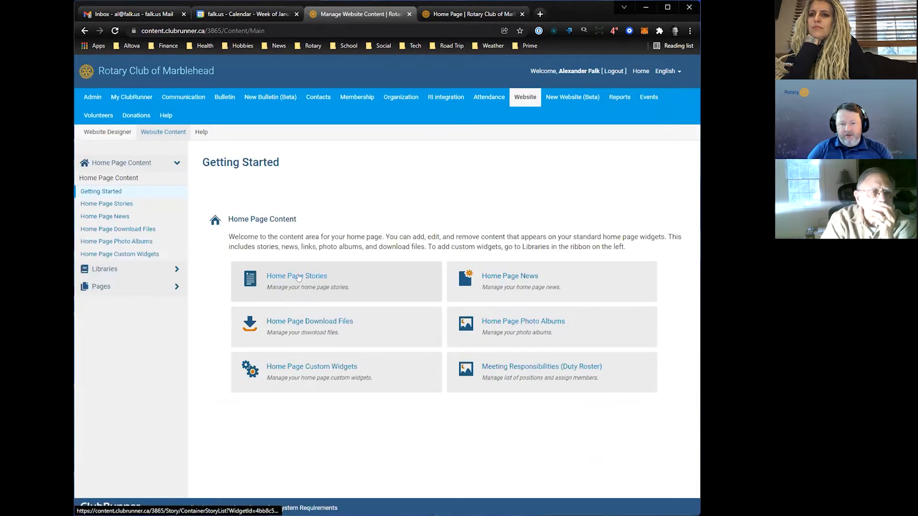
# - Examine the Marblehead Rotary Club News stories on the public home page, highlighting the section heading
pyautogui.hotkey('ctrl', 'Tab')
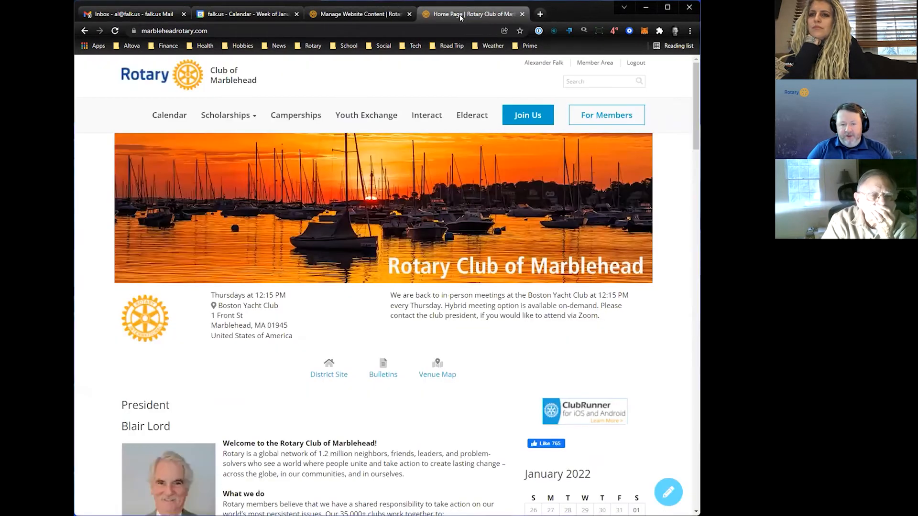
pyautogui.scroll(-3, 275, 345)
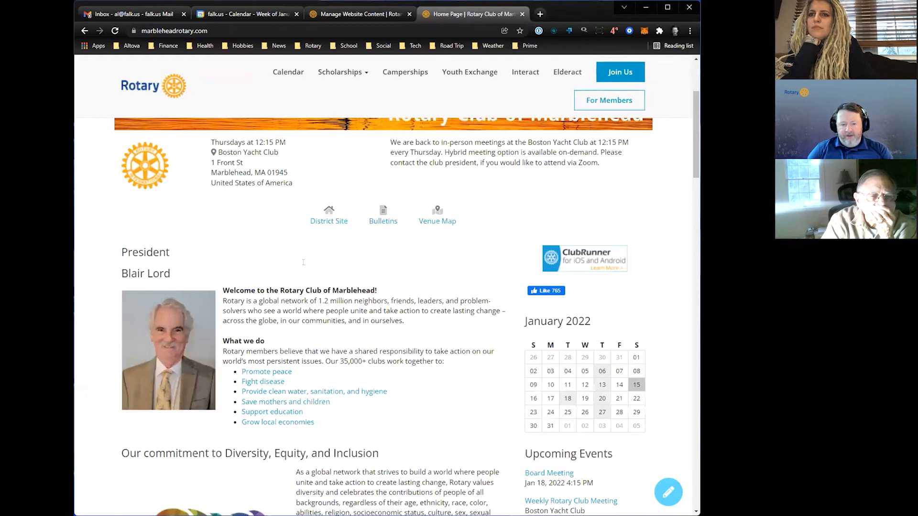
pyautogui.scroll(-1, 303, 262)
pyautogui.scroll(-3, 284, 369)
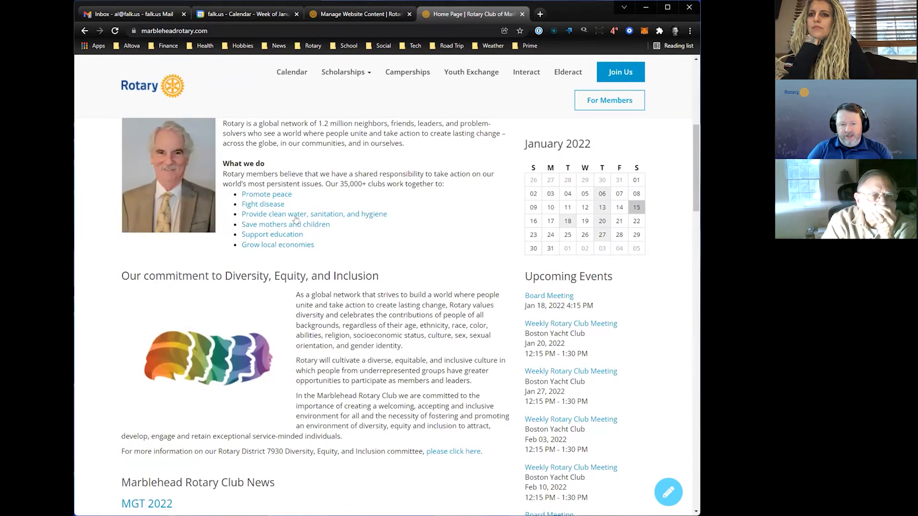
pyautogui.scroll(-3, 298, 388)
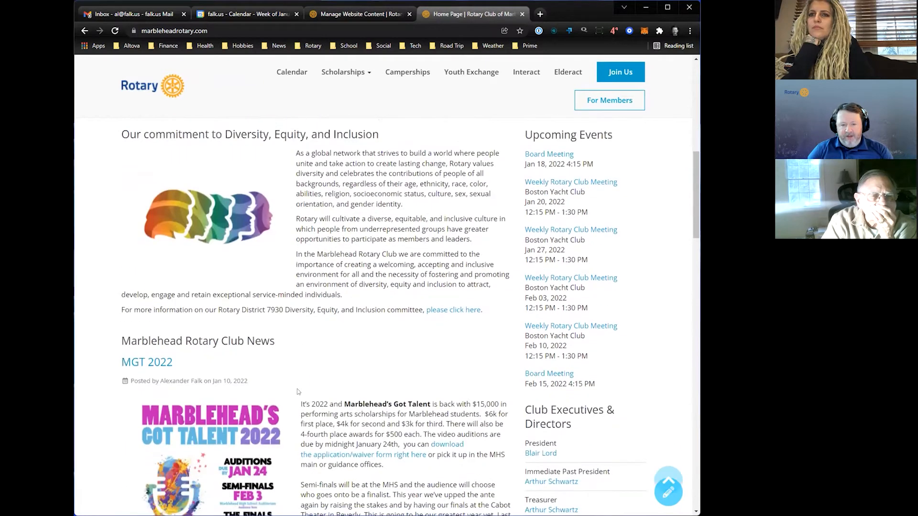
pyautogui.scroll(-3, 297, 389)
pyautogui.scroll(-1, 297, 389)
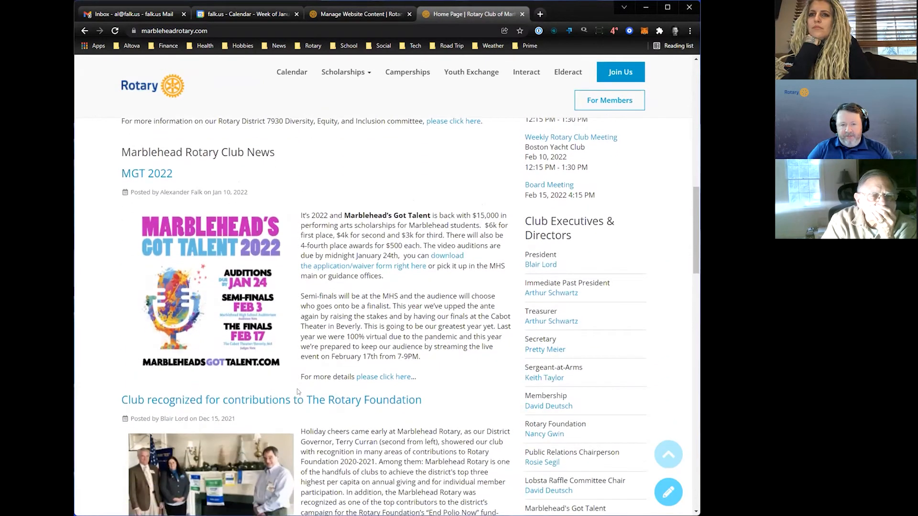
pyautogui.moveTo(115, 153); pyautogui.dragTo(276, 153)
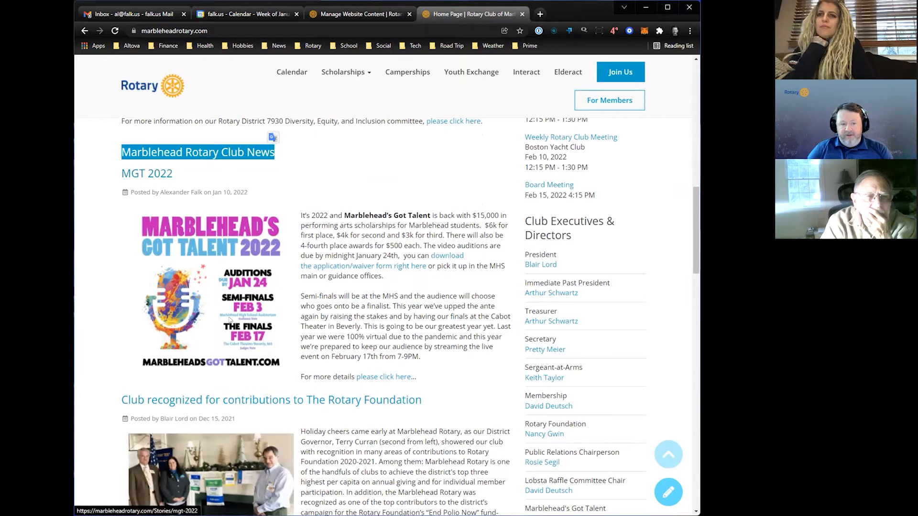
pyautogui.scroll(-3, 243, 313)
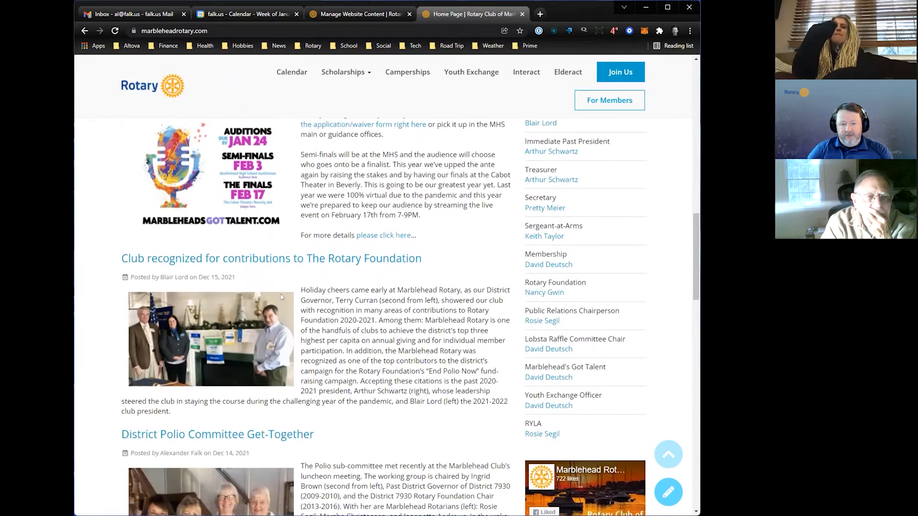
pyautogui.scroll(-2, 336, 361)
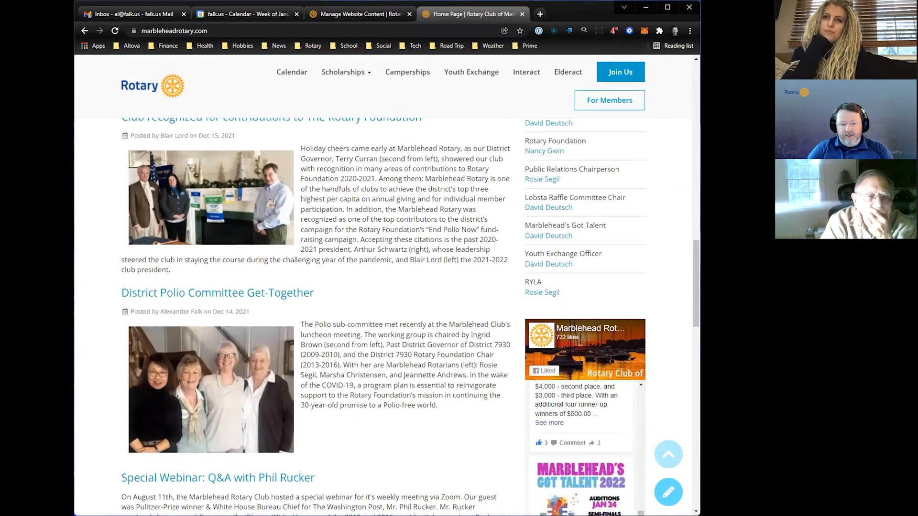
pyautogui.scroll(5, 306, 375)
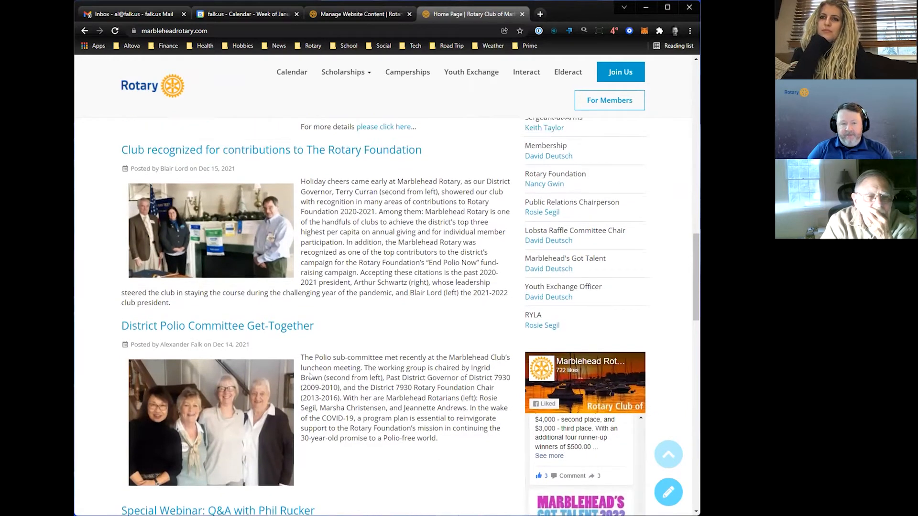
pyautogui.scroll(1, 320, 373)
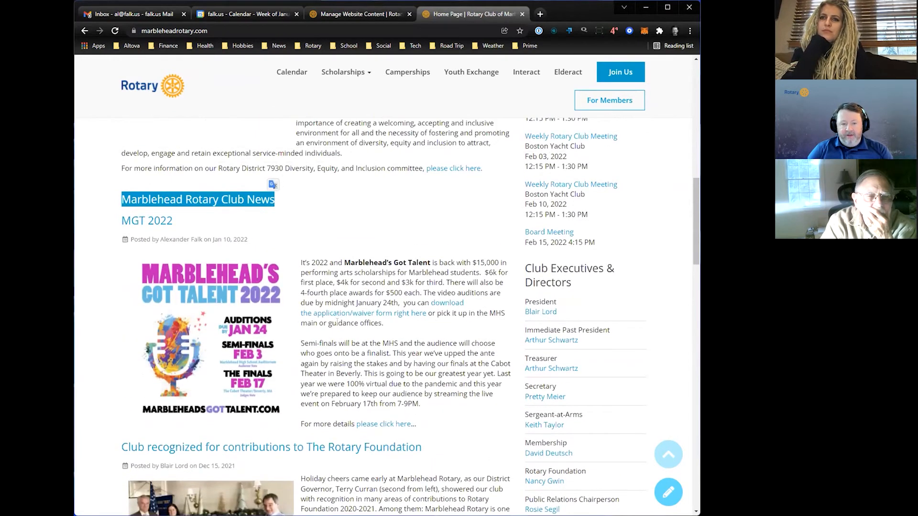
pyautogui.click(342, 237)
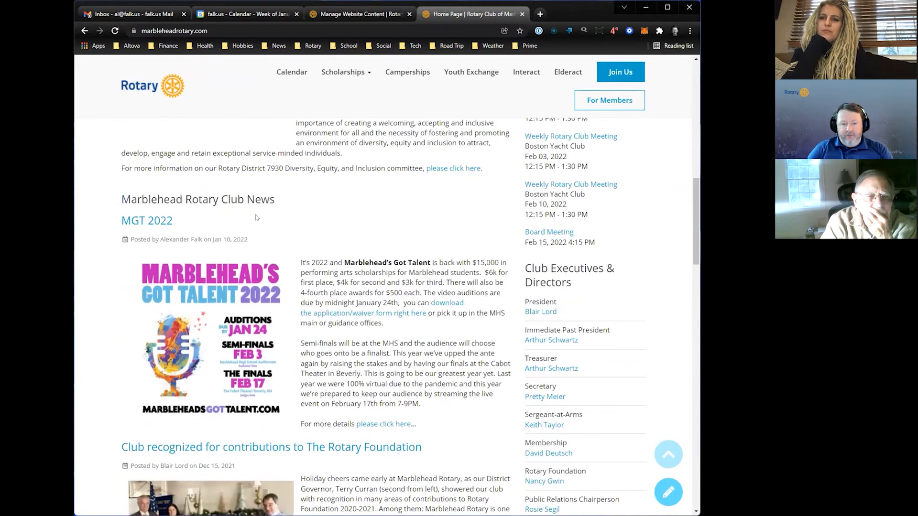
# - Return to ClubRunner, open the Home Page Stories list and create a new story
pyautogui.click(345, 15)
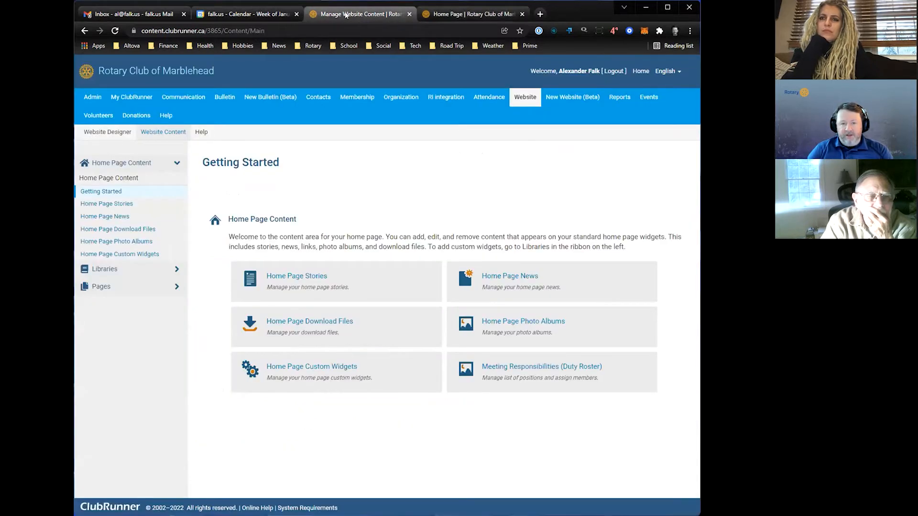
pyautogui.click(305, 277)
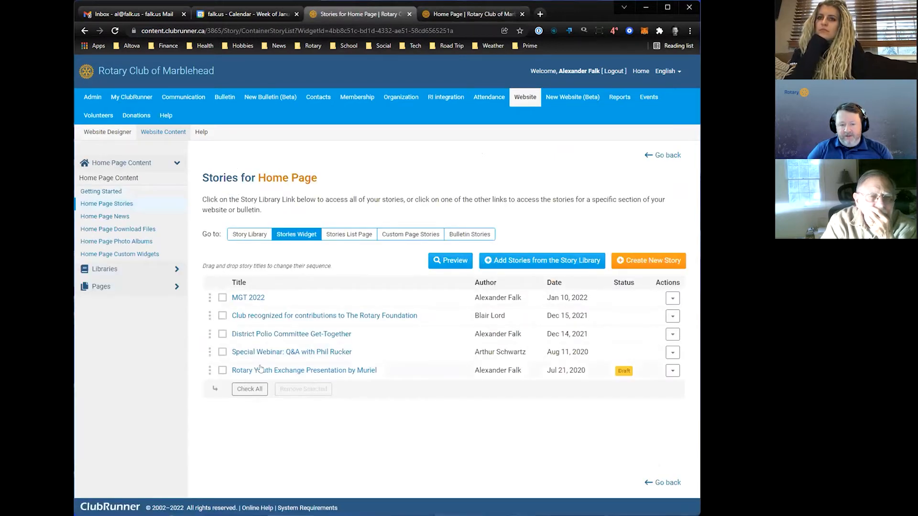
pyautogui.click(648, 261)
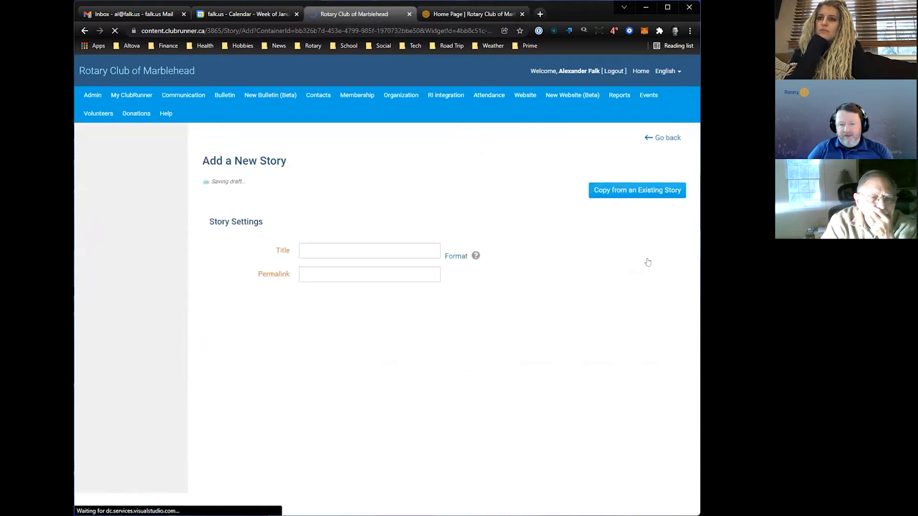
# - Title the new story "ClubRunner Website Editing Training" and check how story titles and bylines look on the public home page
pyautogui.scroll(-1, 227, 262)
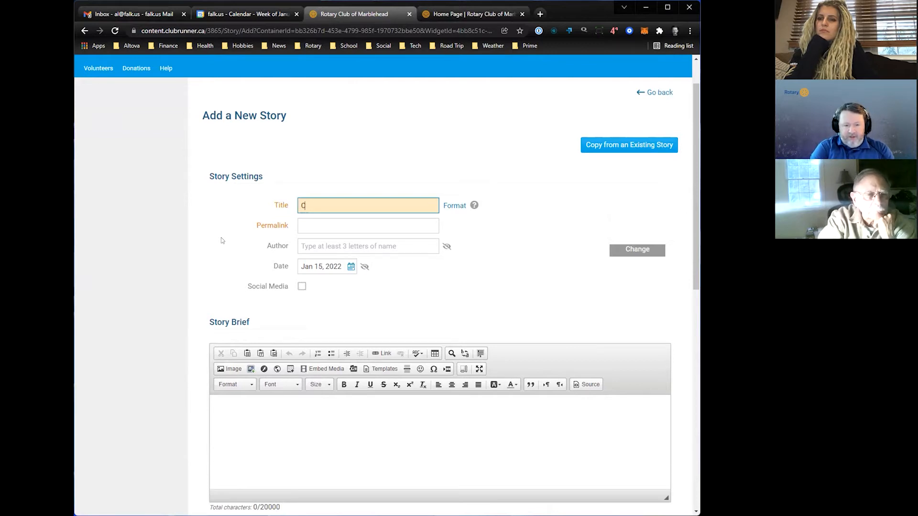
pyautogui.write('unner Website Editing Training')
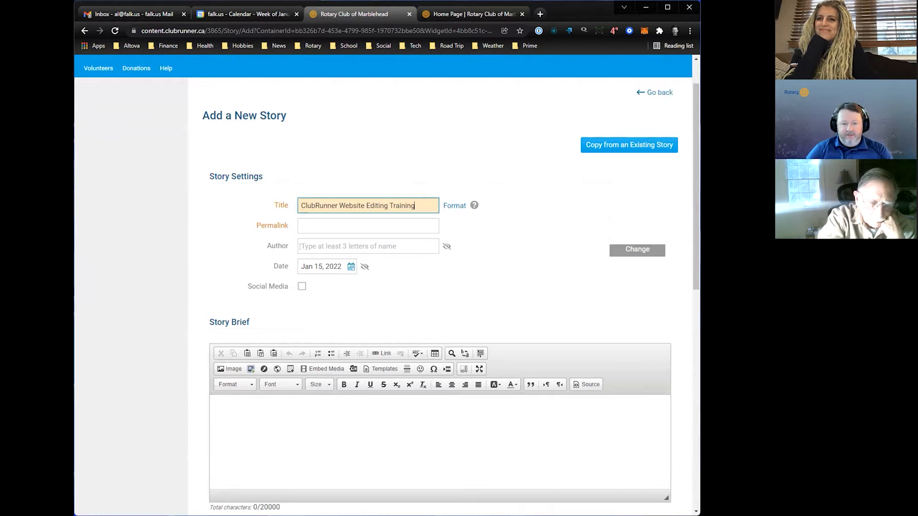
pyautogui.click(249, 246)
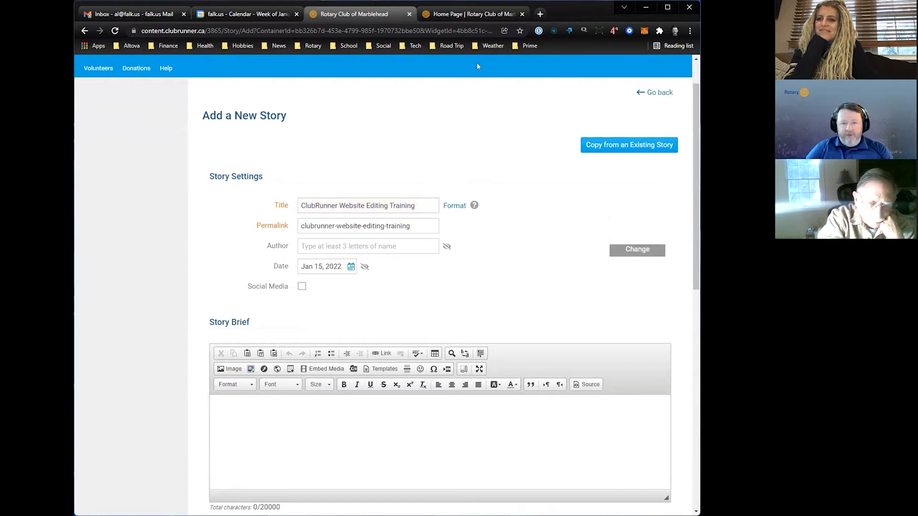
pyautogui.click(476, 19)
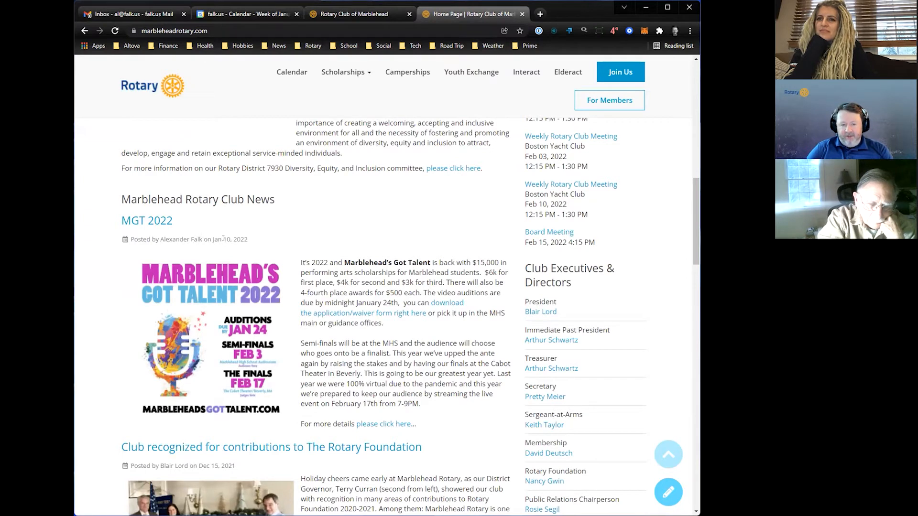
pyautogui.click(395, 15)
# - Set the club president as the story's author and turn on display of both the author and the date
pyautogui.click(380, 246)
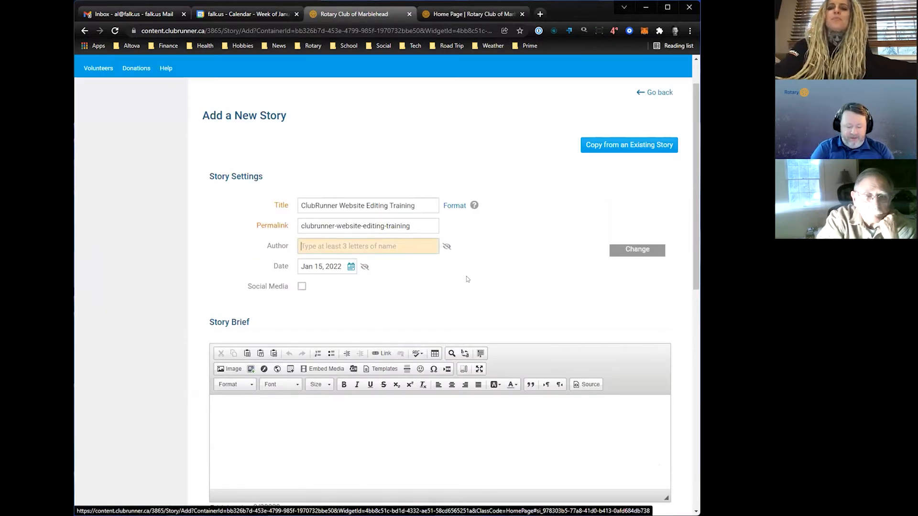
pyautogui.write('lord')
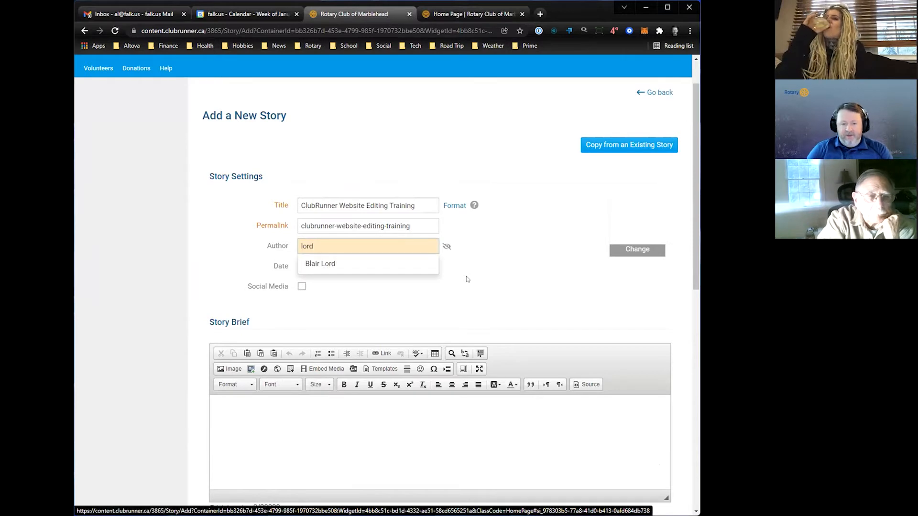
pyautogui.click(345, 263)
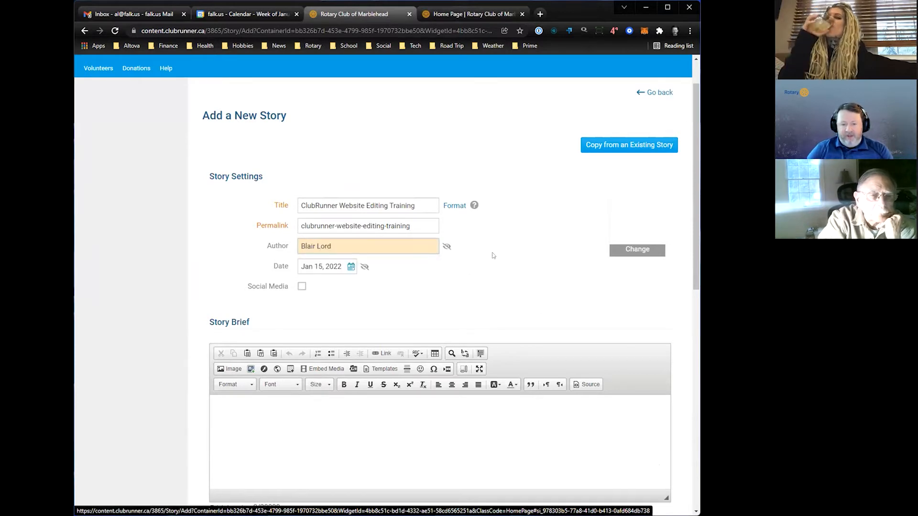
pyautogui.click(447, 246)
pyautogui.click(364, 266)
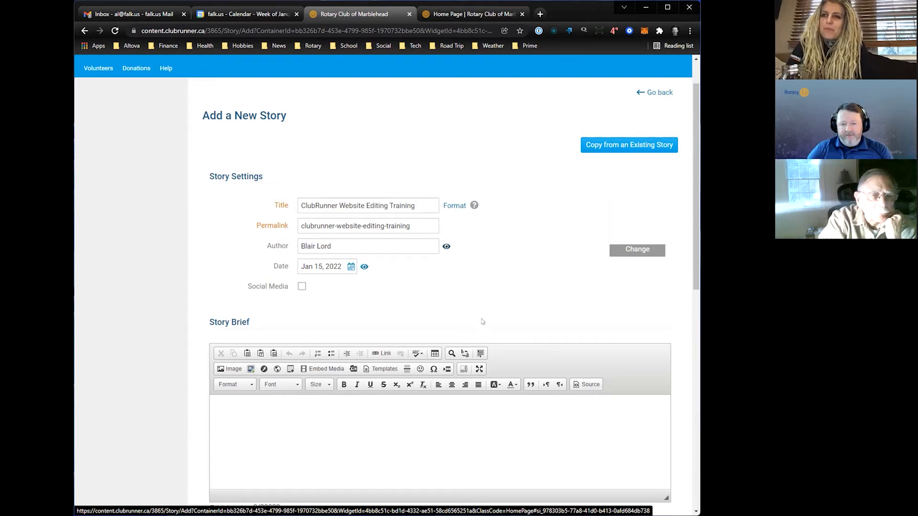
# - Review the Story Brief and Story Content editors and examine how existing news stories appear on the public home page
pyautogui.scroll(-4, 475, 315)
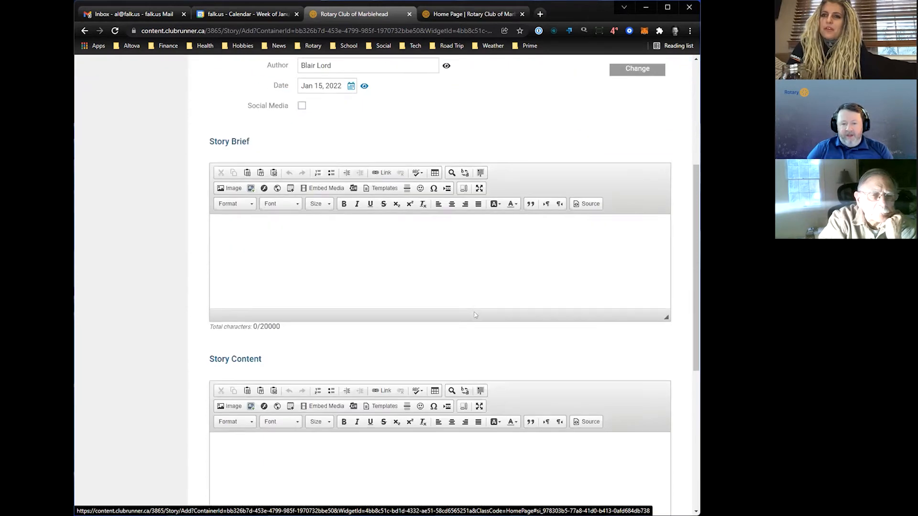
pyautogui.scroll(1, 474, 309)
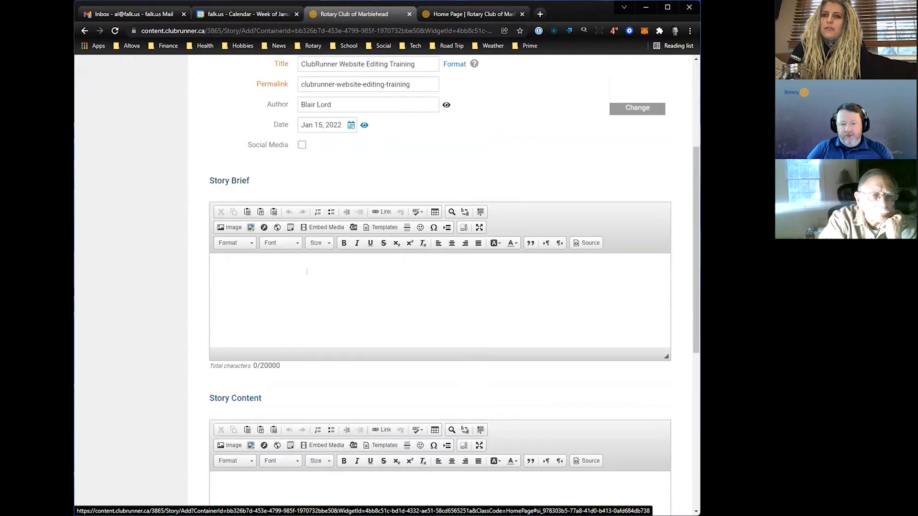
pyautogui.click(293, 263)
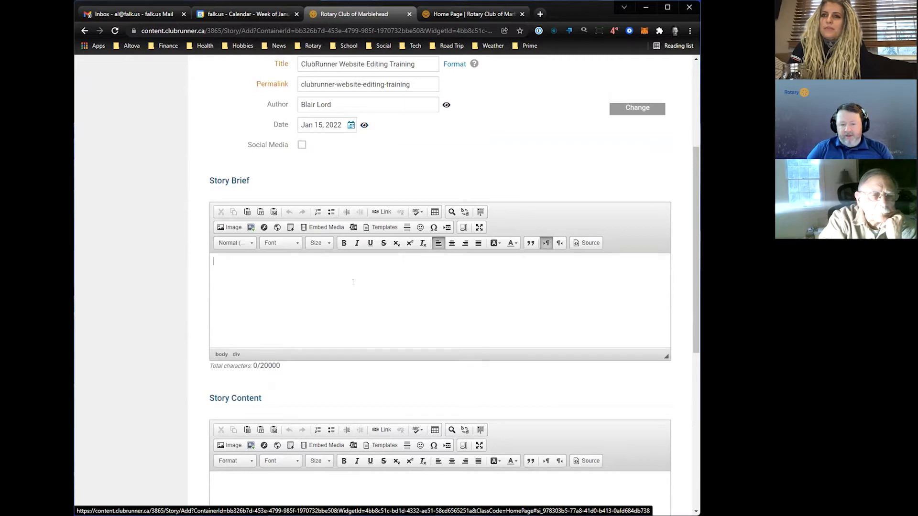
pyautogui.scroll(-1, 353, 283)
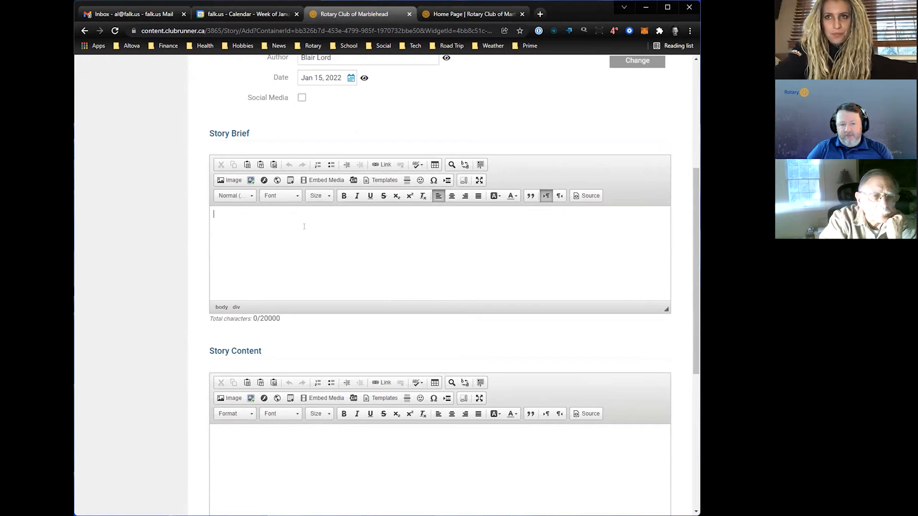
pyautogui.hotkey('ctrl', 'Tab')
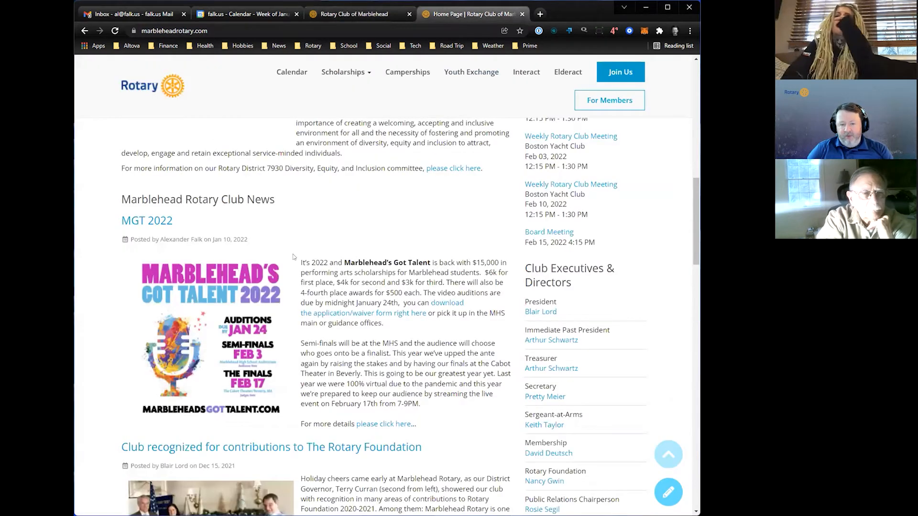
pyautogui.scroll(-4, 364, 348)
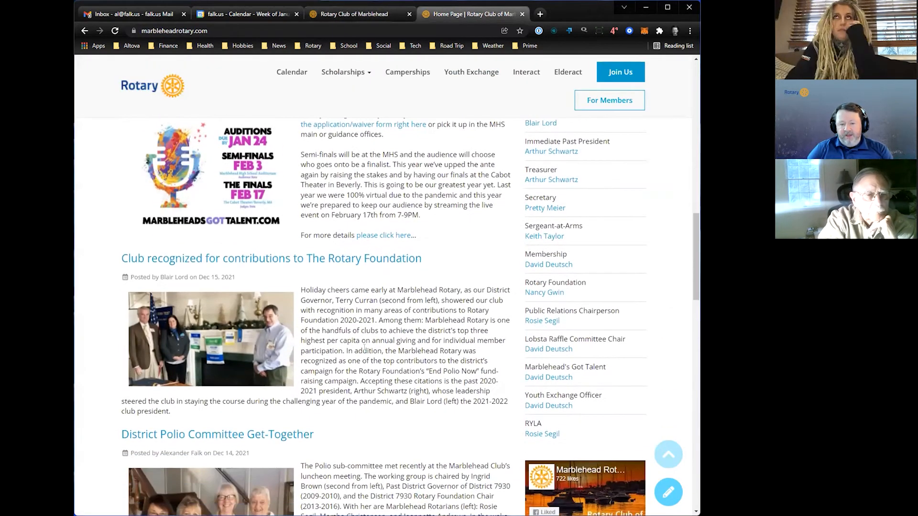
pyautogui.scroll(-4, 364, 347)
pyautogui.scroll(-3, 364, 348)
pyautogui.scroll(9, 364, 347)
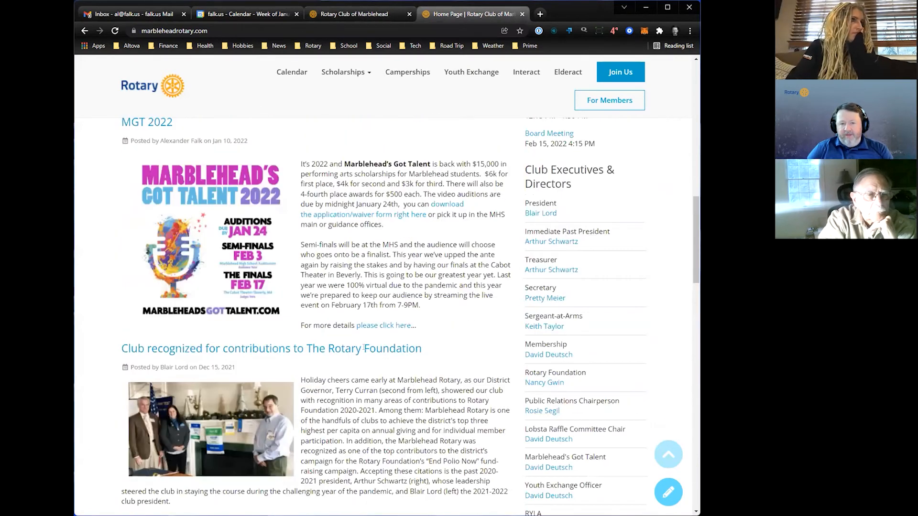
pyautogui.scroll(11, 364, 347)
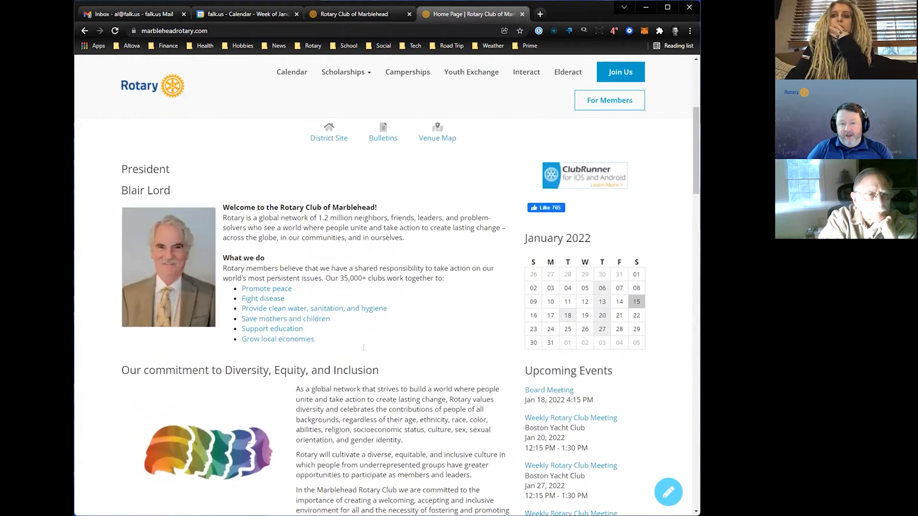
pyautogui.scroll(3, 363, 347)
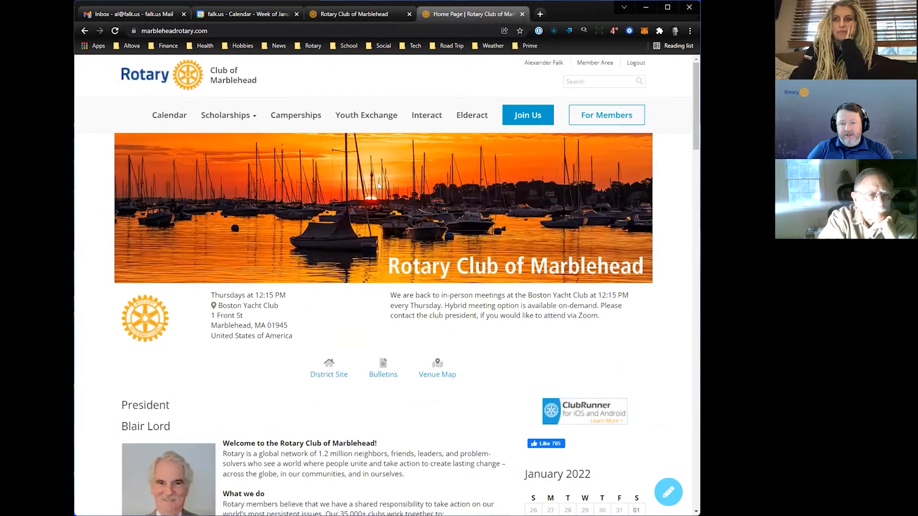
pyautogui.click(364, 18)
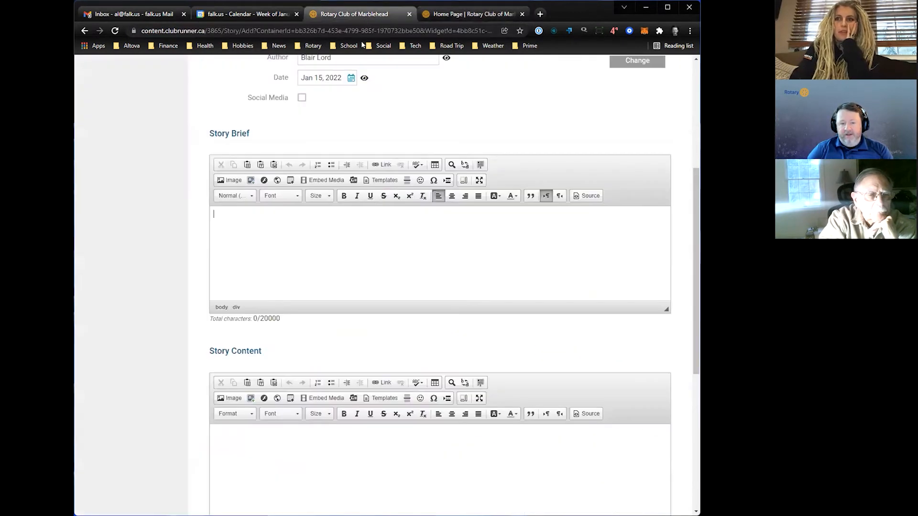
# - Enter "We talked about how to edit websites in ClubRunner..." as the story brief
pyautogui.click(353, 481)
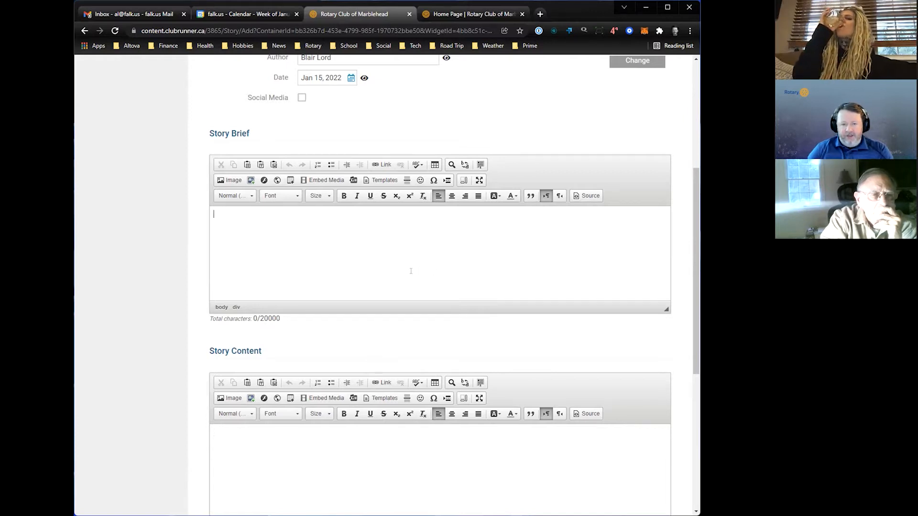
pyautogui.click(319, 248)
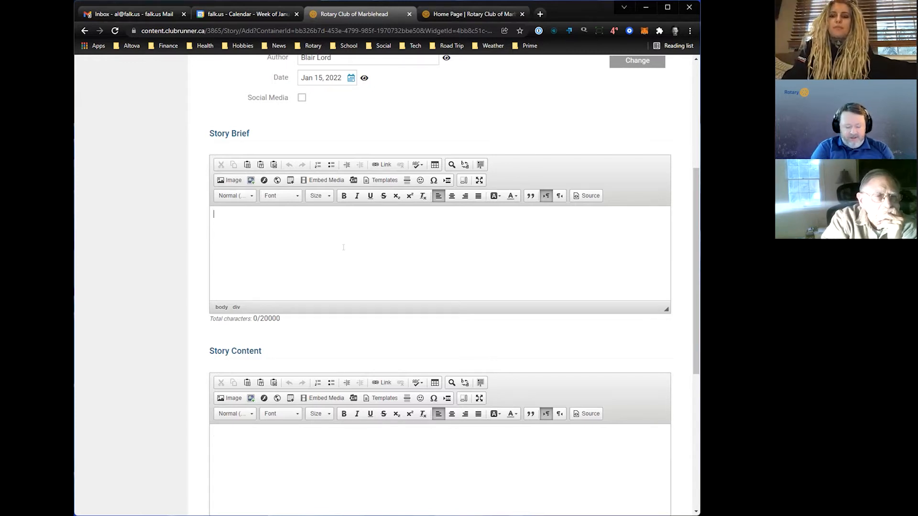
pyautogui.write('We talked ')
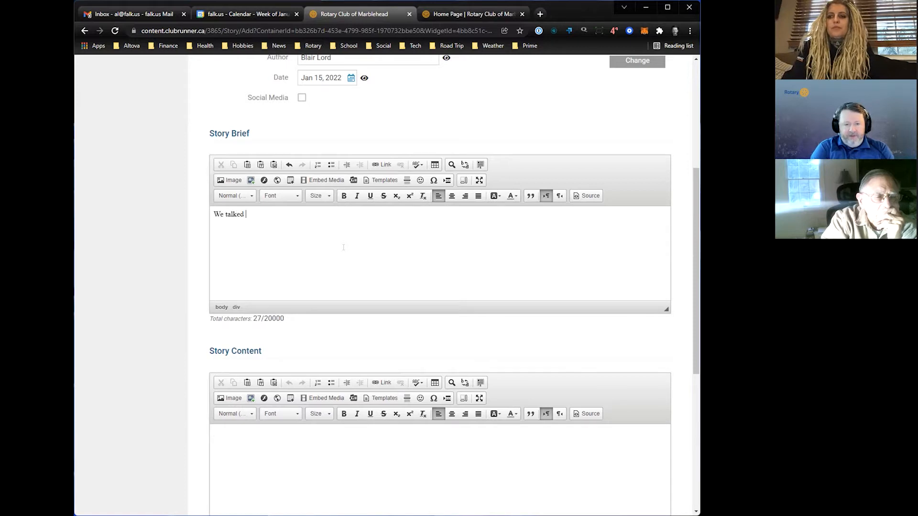
pyautogui.write('about how t')
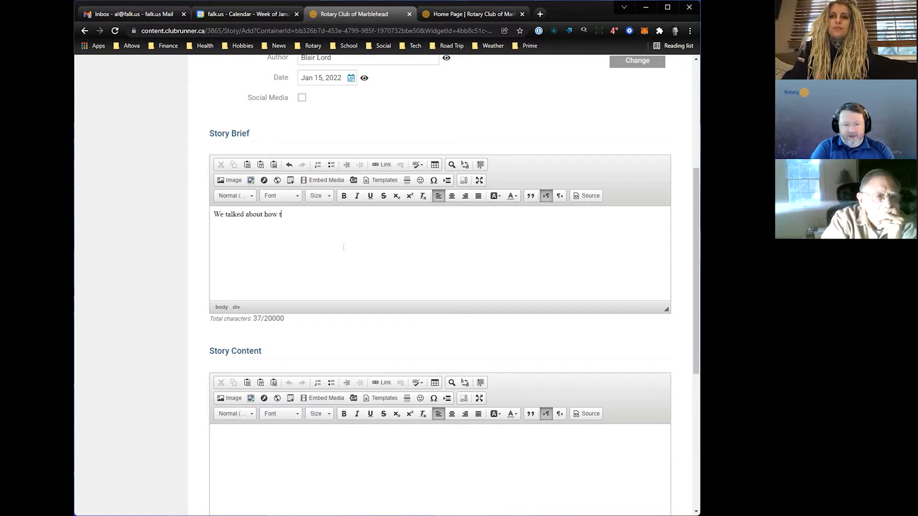
pyautogui.write('o edit websites in ClubRunner...')
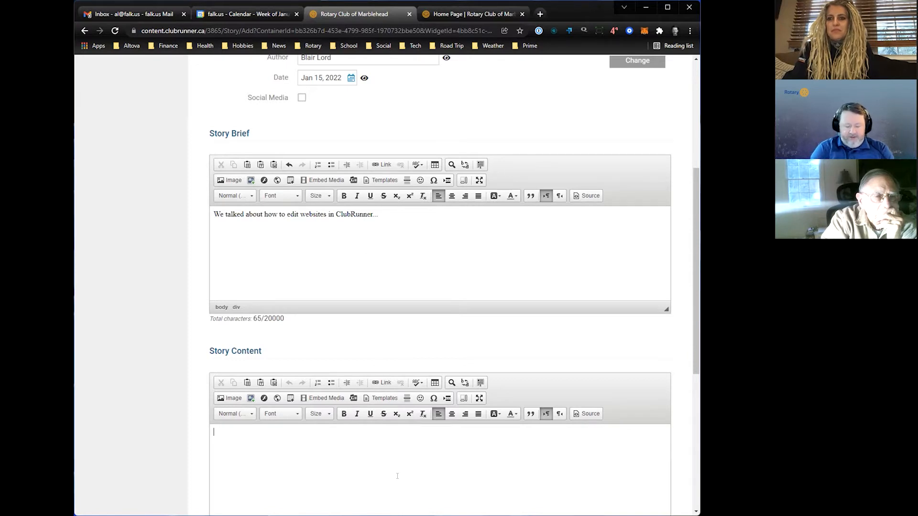
# - Enter the placeholder sentence "The quick brown fox jumps over the lazy dog." as the story content
pyautogui.write('Th')
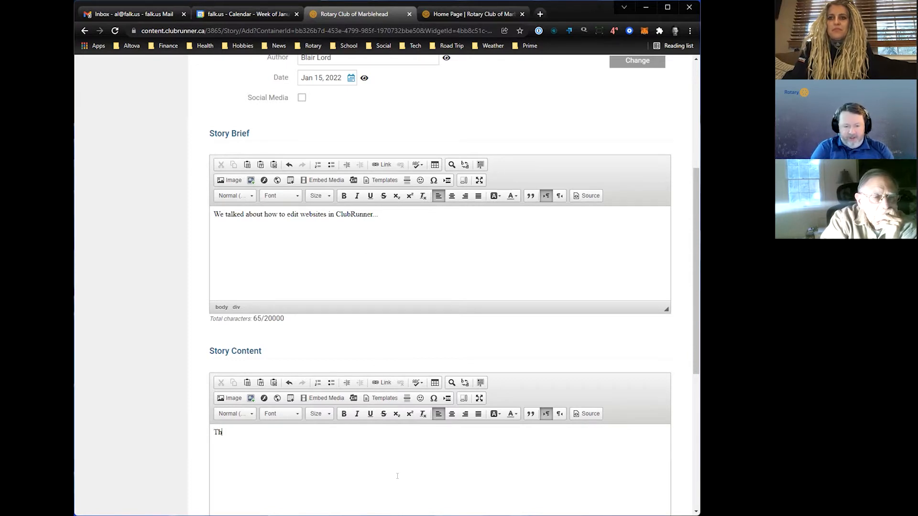
pyautogui.write('e quick brown f')
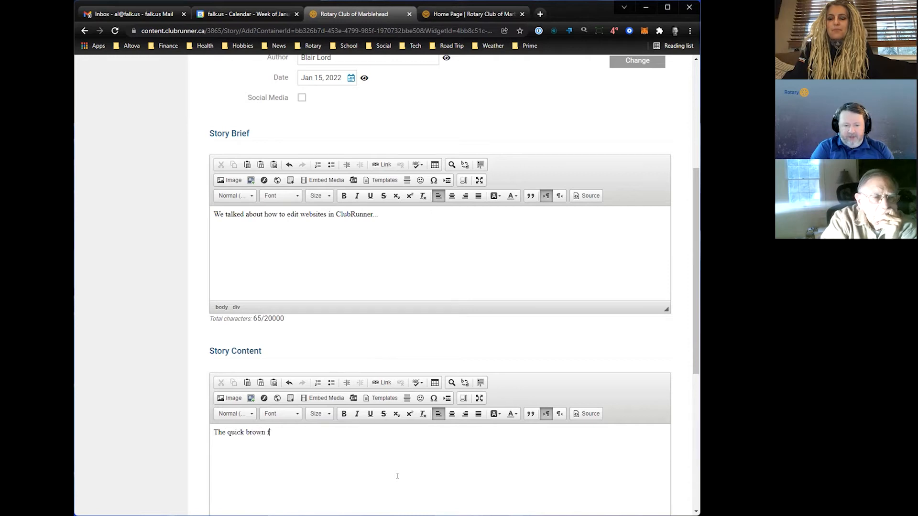
pyautogui.write('ox jumps ov')
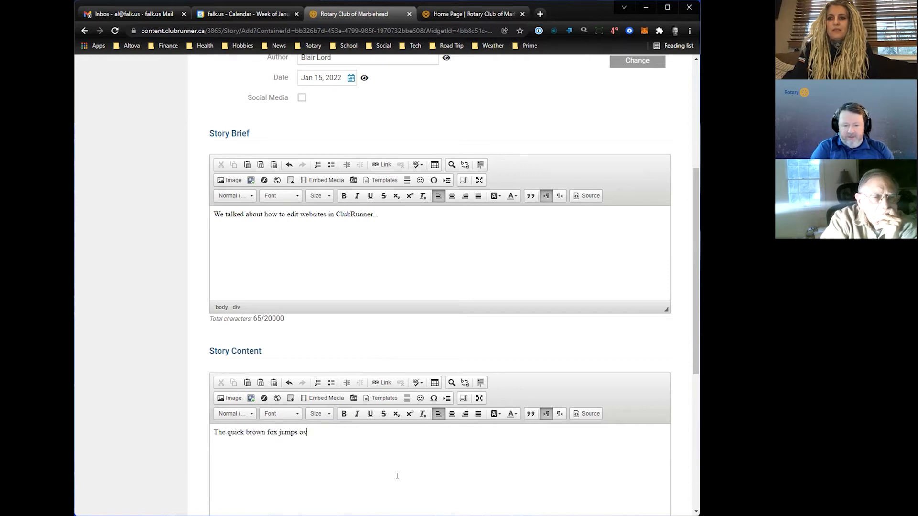
pyautogui.write('er the lazy dog')
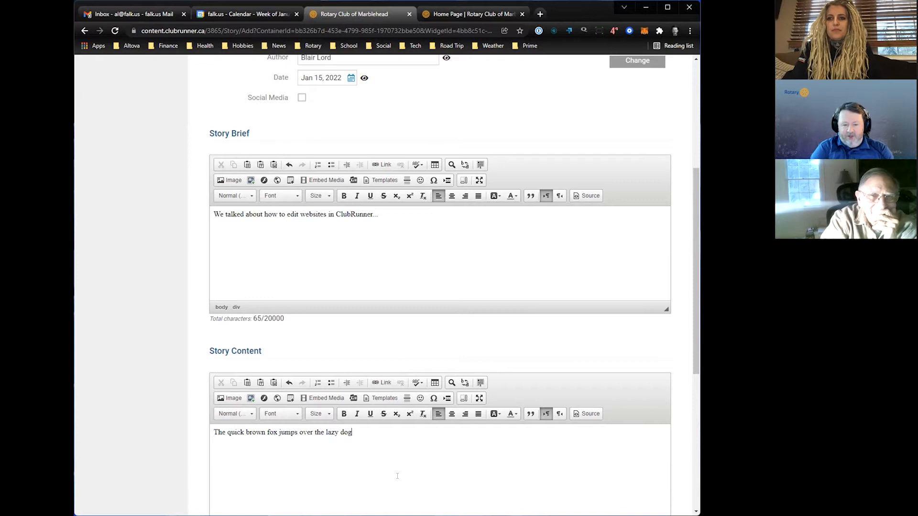
pyautogui.write('.')
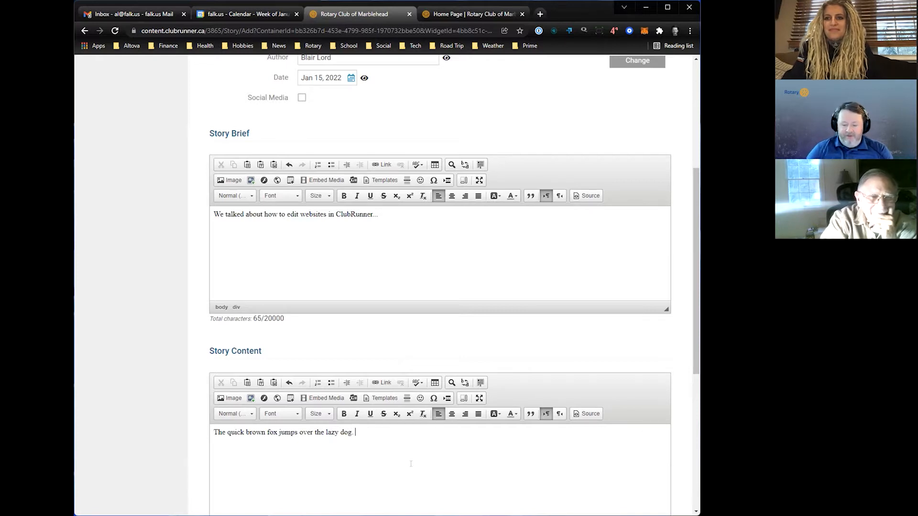
# - Fill the story content with repeated copies of the placeholder sentence and split the text into two paragraphs
pyautogui.hotkey('ctrl', 'a')
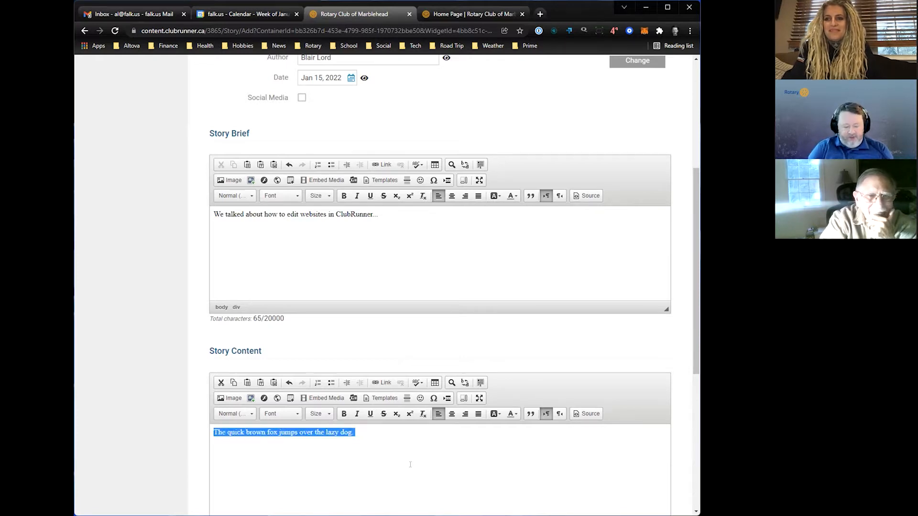
pyautogui.hotkey('ctrl', 'c')
pyautogui.press('Right')
pyautogui.hotkey('ctrl', 'v')
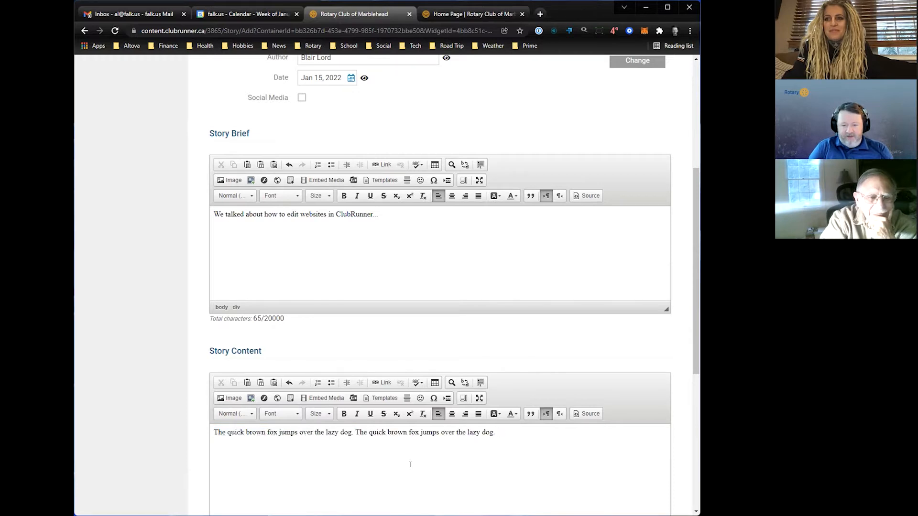
pyautogui.hotkey('ctrl', 'v')
pyautogui.hotkey('ctrl', 'v')
pyautogui.hotkey('ctrl', 'v')
pyautogui.hotkey('ctrl', 'v')
pyautogui.hotkey('ctrl', 'v')
pyautogui.hotkey('ctrl', 'v')
pyautogui.hotkey('ctrl', 'v')
pyautogui.hotkey('ctrl', 'v')
pyautogui.hotkey('ctrl', 'v')
pyautogui.hotkey('ctrl', 'v')
pyautogui.hotkey('ctrl', 'v')
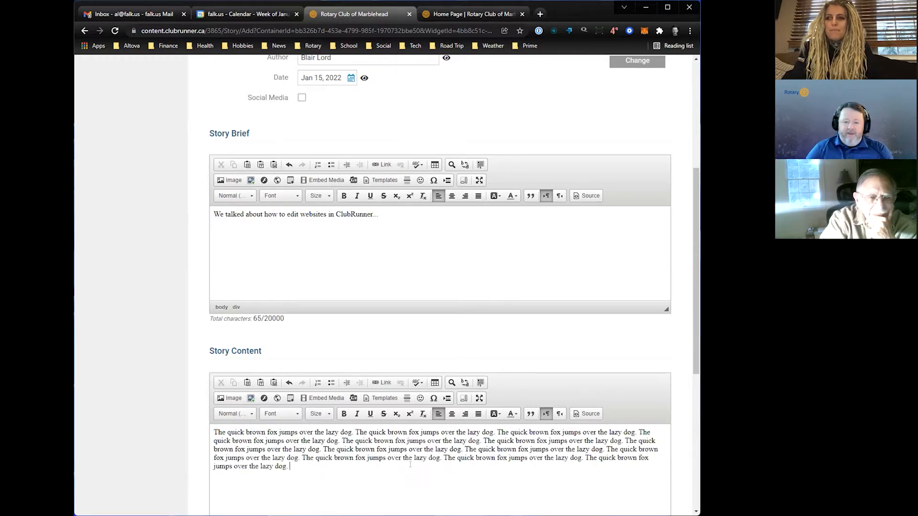
pyautogui.click(464, 449)
pyautogui.press('Return')
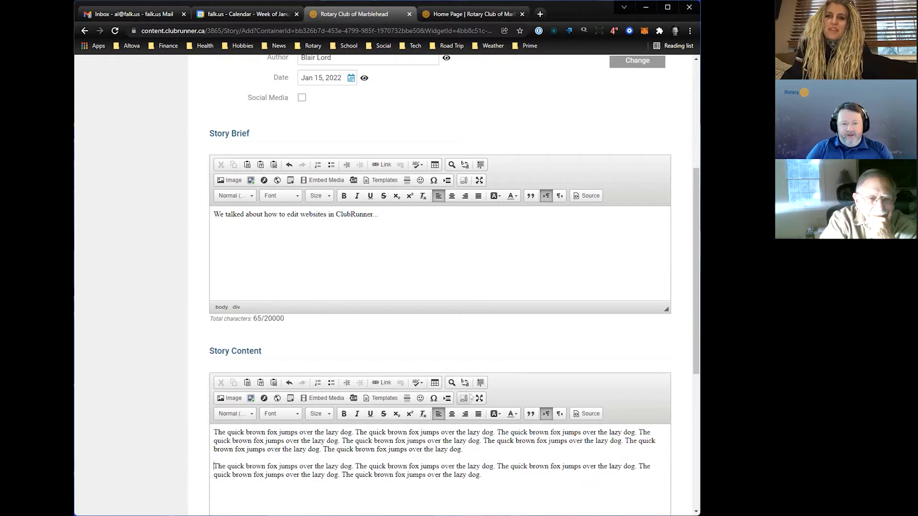
# - Choose the SupportingTheEnvironment picture from the My Images folder as the image for the start of the story brief
pyautogui.click(212, 215)
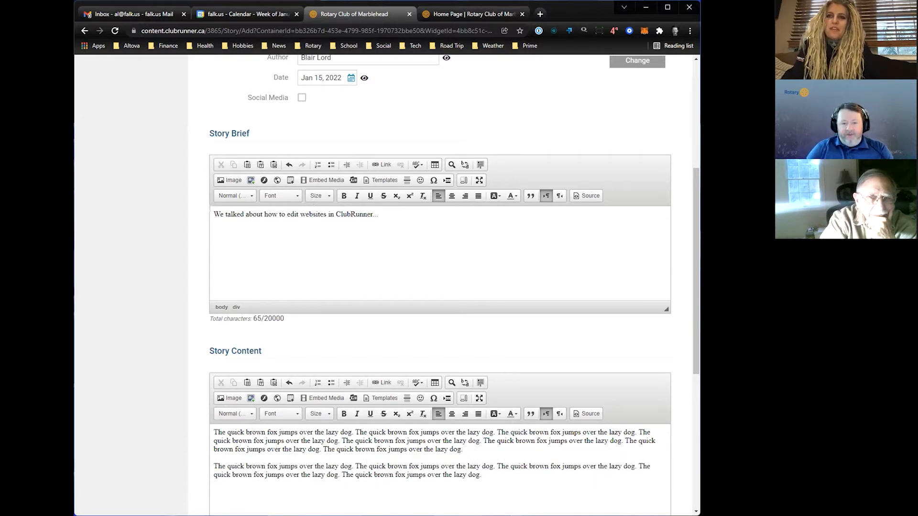
pyautogui.click(228, 182)
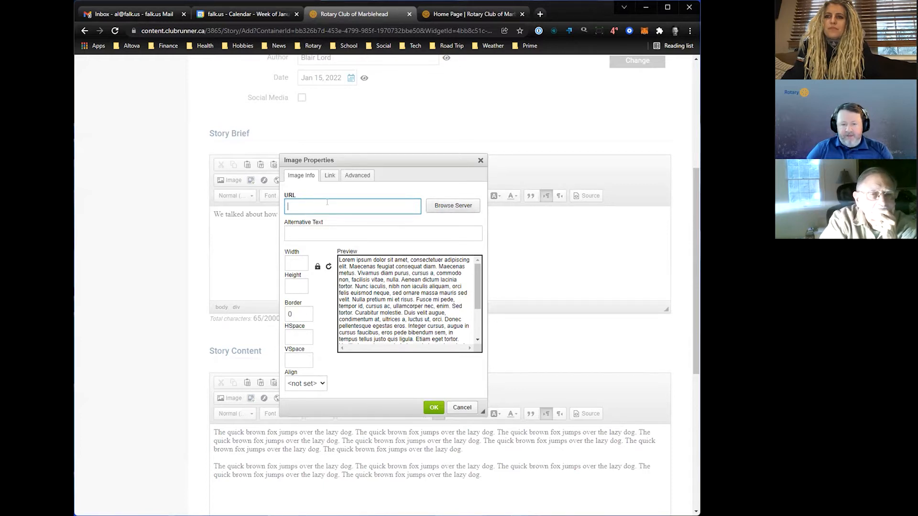
pyautogui.click(448, 207)
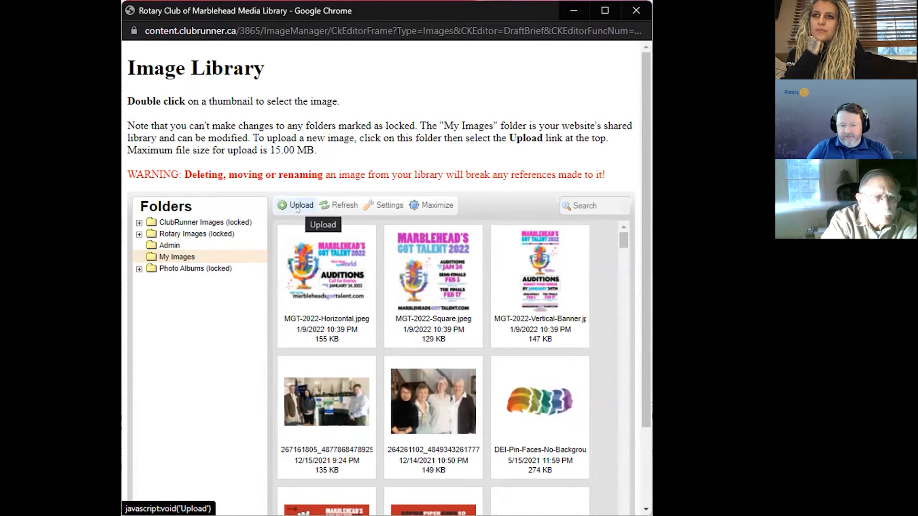
pyautogui.scroll(-4, 333, 362)
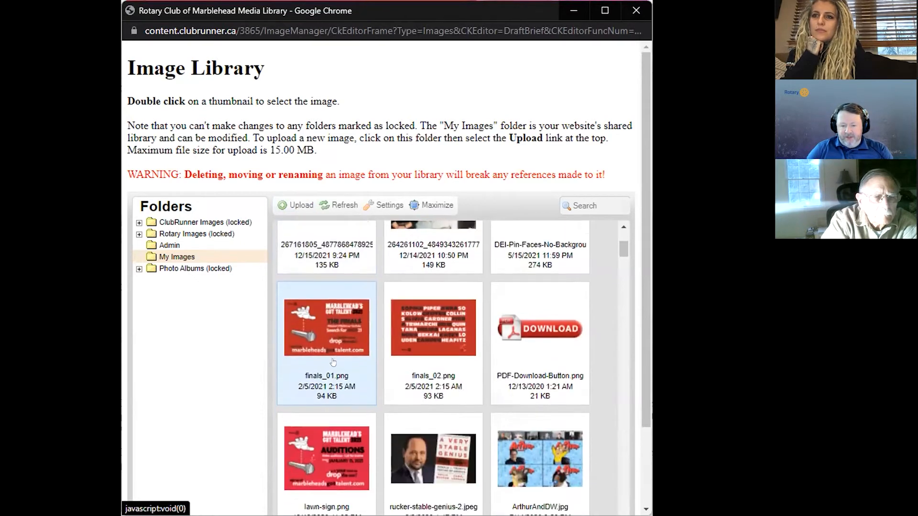
pyautogui.scroll(-1, 334, 362)
pyautogui.scroll(-4, 333, 356)
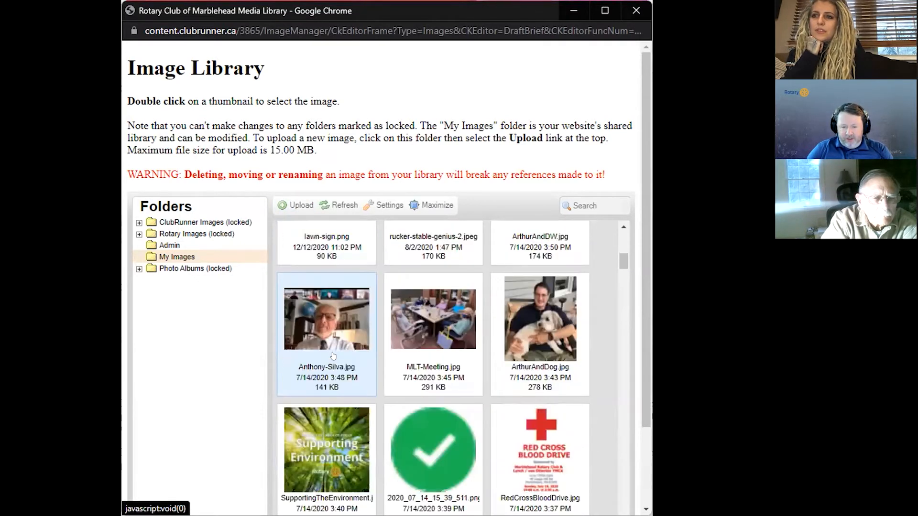
pyautogui.scroll(-3, 333, 334)
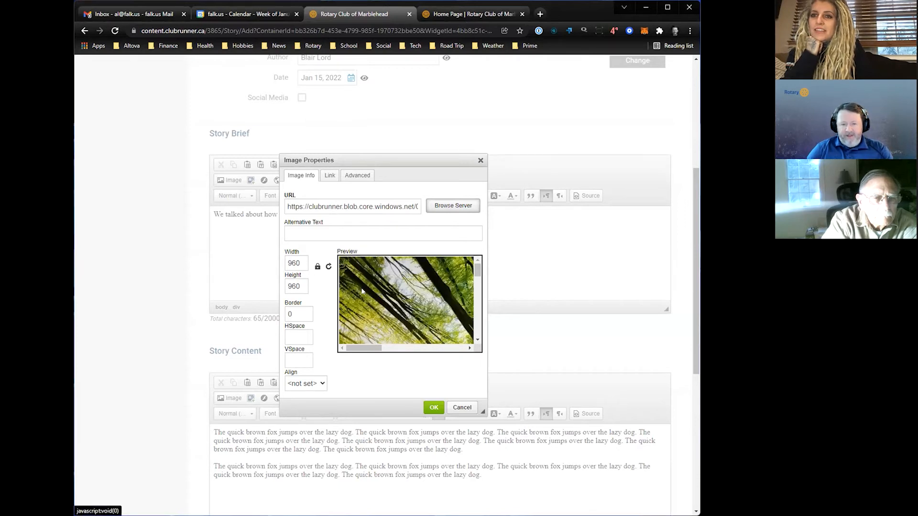
# - Check how pictures are sized in the public home page stories and set the brief image's width to 350
pyautogui.click(483, 12)
pyautogui.scroll(-7, 330, 355)
pyautogui.scroll(-5, 329, 356)
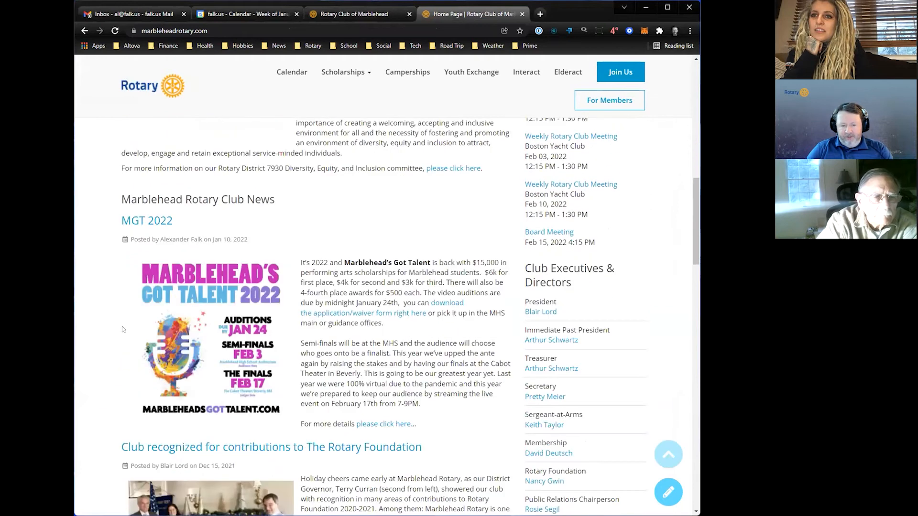
pyautogui.scroll(-3, 248, 342)
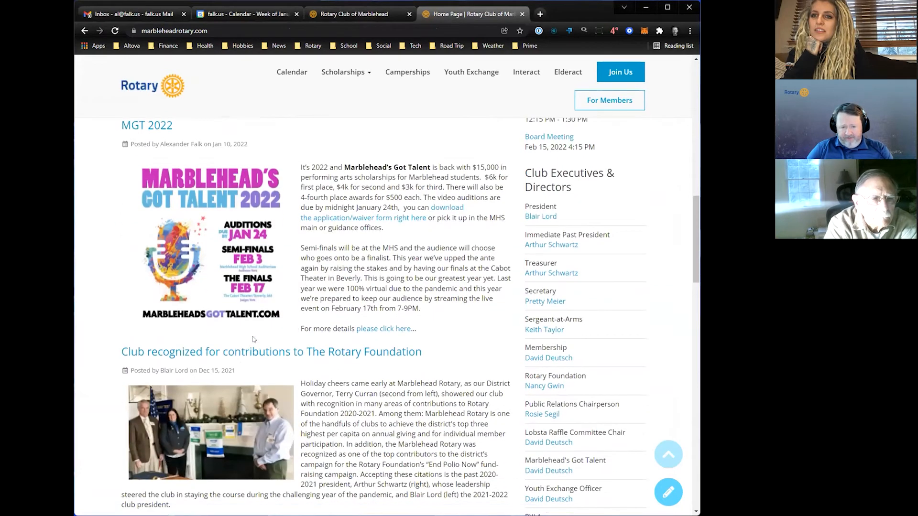
pyautogui.scroll(3, 243, 322)
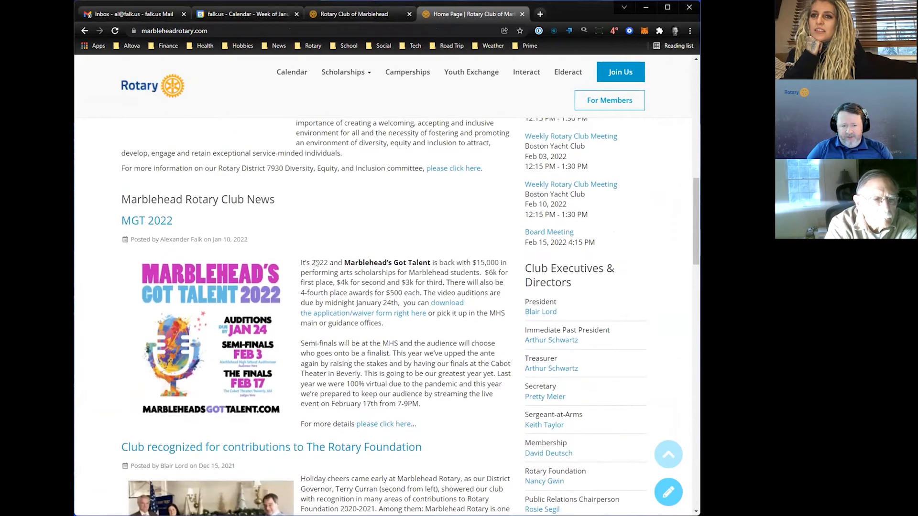
pyautogui.click(366, 17)
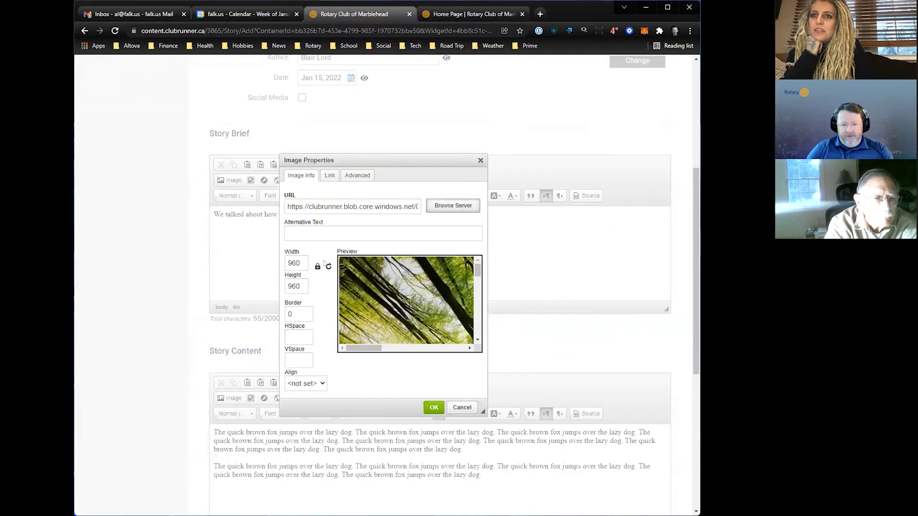
pyautogui.hotkey('ctrl', 'a')
pyautogui.write('350')
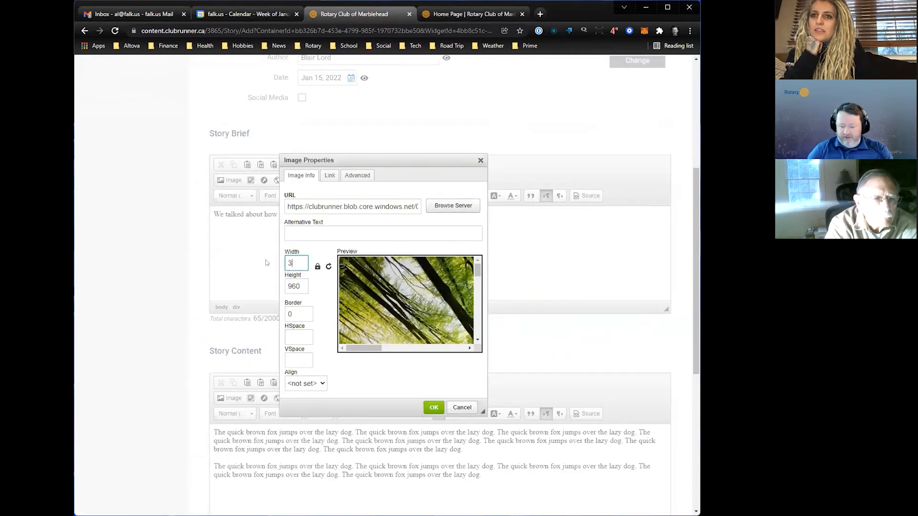
# - Give the brief image horizontal and vertical spacing of 15, align it Left, and insert it into the story brief
pyautogui.click(293, 336)
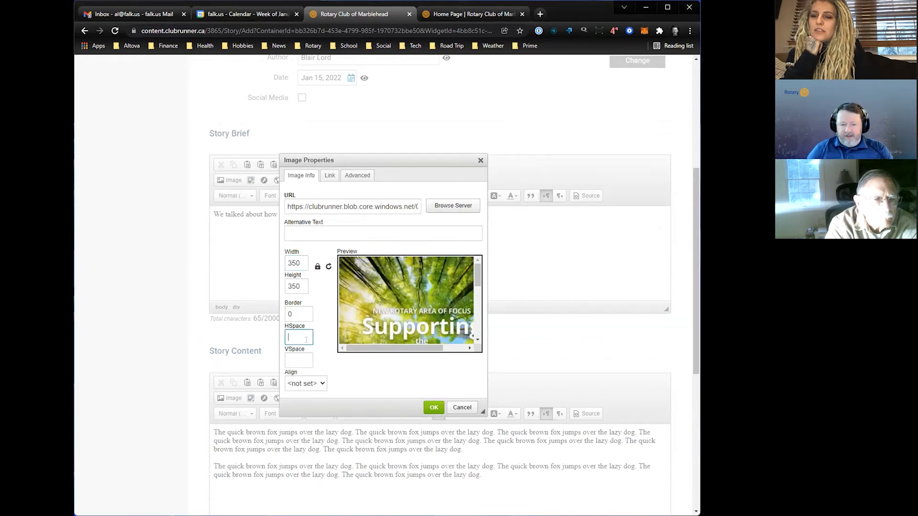
pyautogui.write('15')
pyautogui.press('Tab')
pyautogui.write('15')
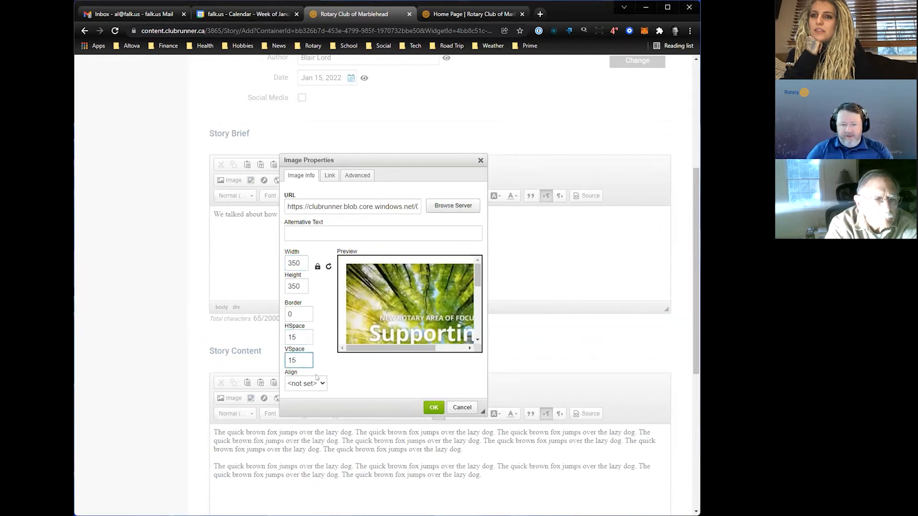
pyautogui.click(313, 384)
pyautogui.click(304, 400)
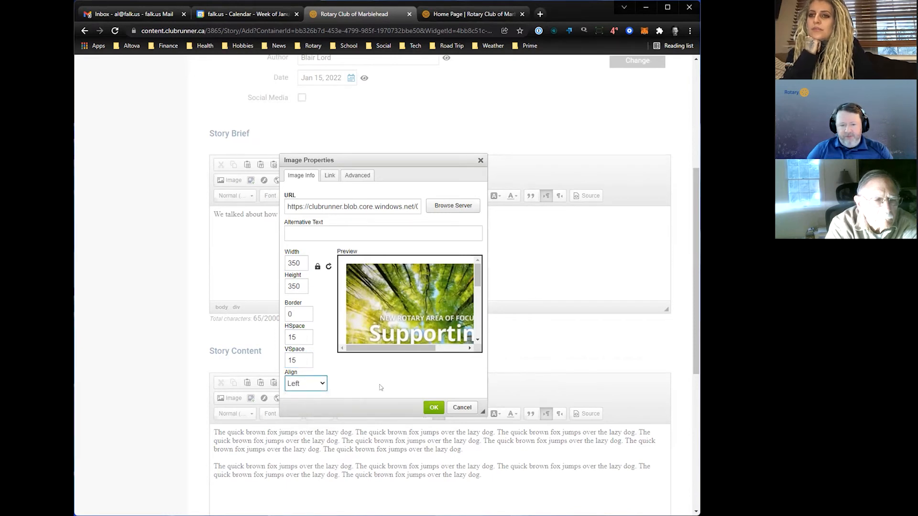
pyautogui.click(433, 407)
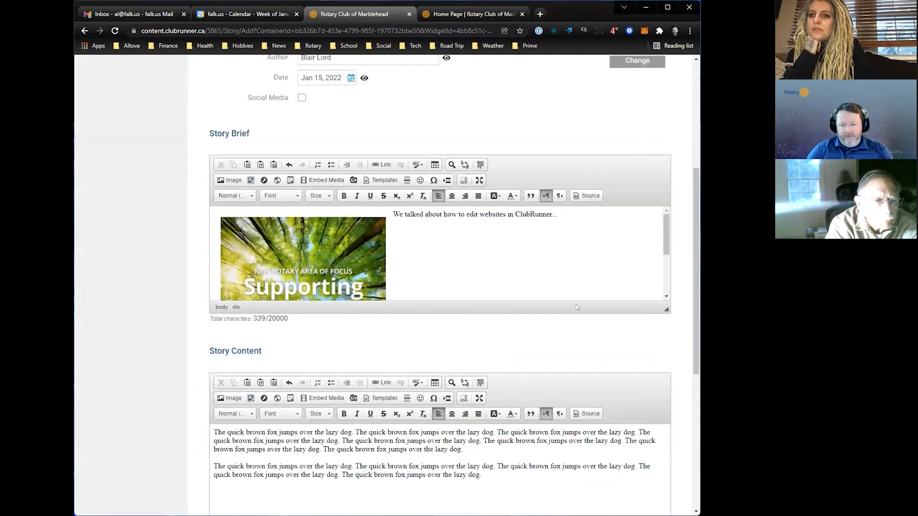
# - Enlarge the story brief editor and add the lines "We also talked about Supporting the Environment." and "It was a pretty cool meeting." below the existing text
pyautogui.moveTo(666, 309); pyautogui.dragTo(679, 405)
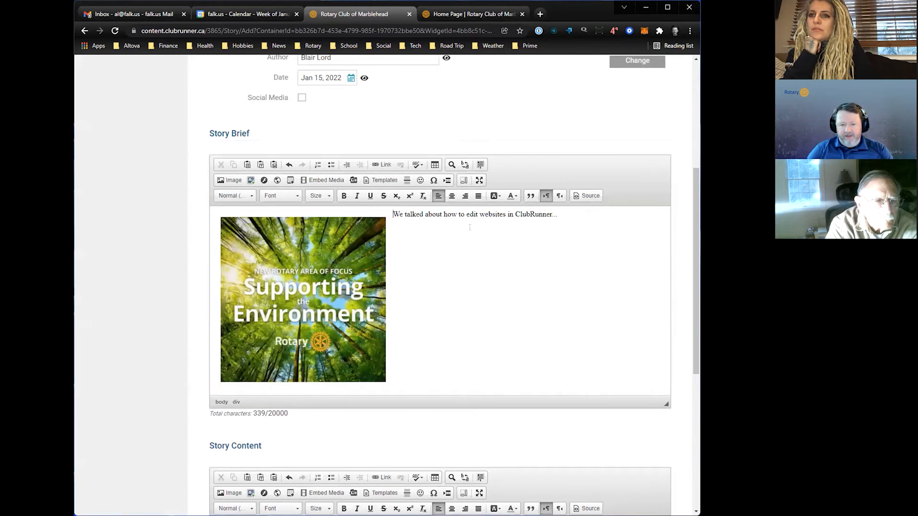
pyautogui.press('Return')
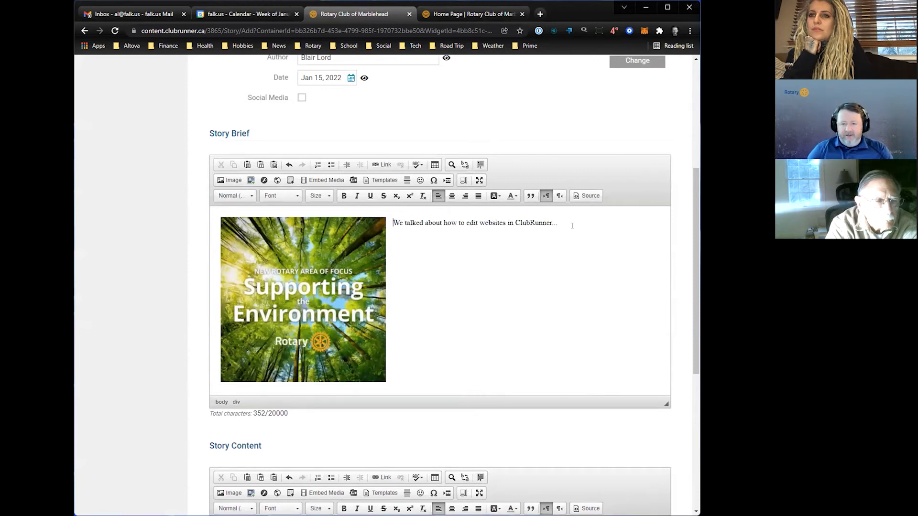
pyautogui.press('Return')
pyautogui.write('We also ta')
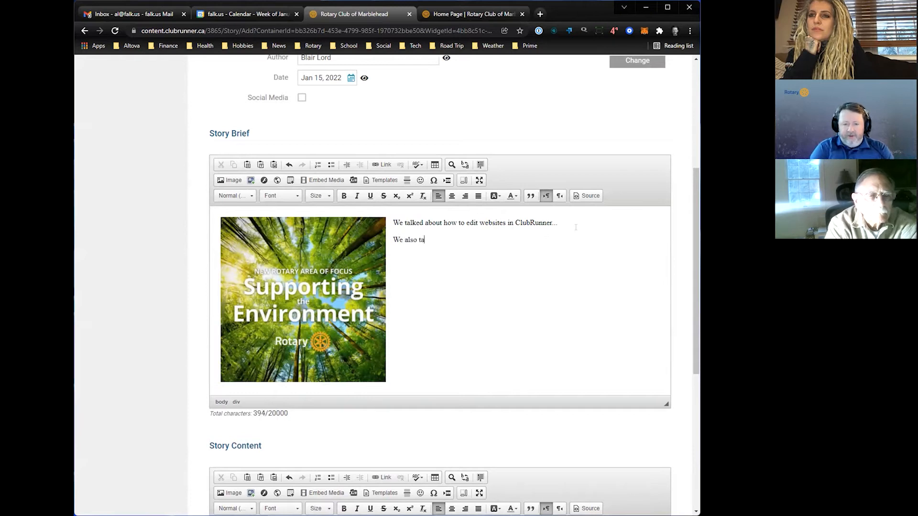
pyautogui.write('lked about Suppo')
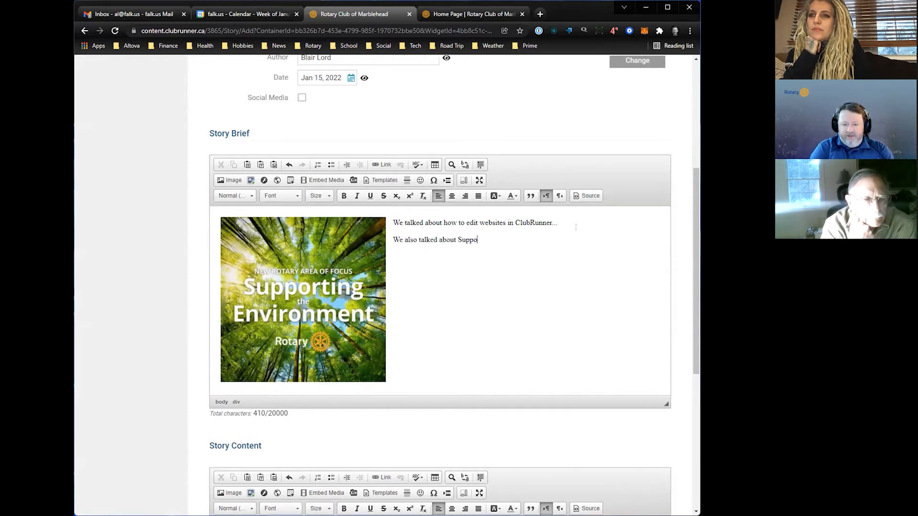
pyautogui.write('rting the Environment.')
pyautogui.press('Return')
pyautogui.write('It was a pretty cool meeting.')
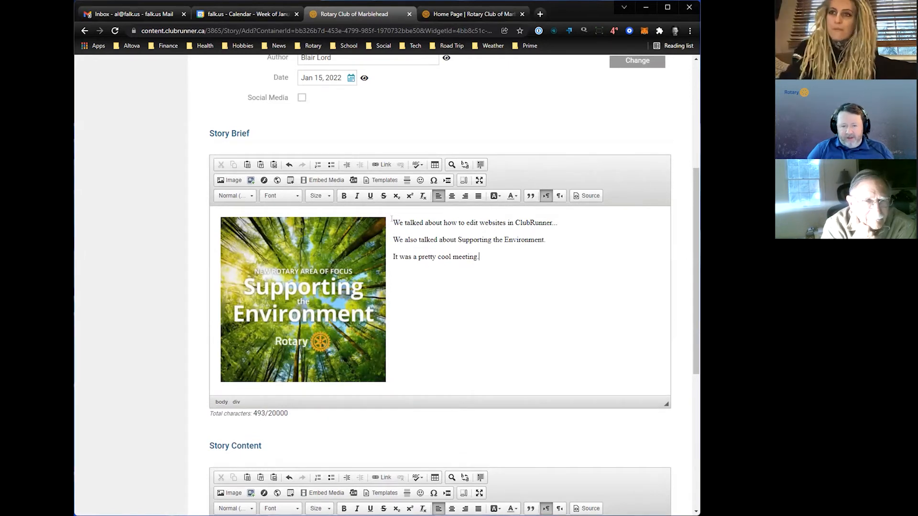
# - Add the line "Test" above the brief's text and format it as Heading 3
pyautogui.write('Test')
pyautogui.press('Return')
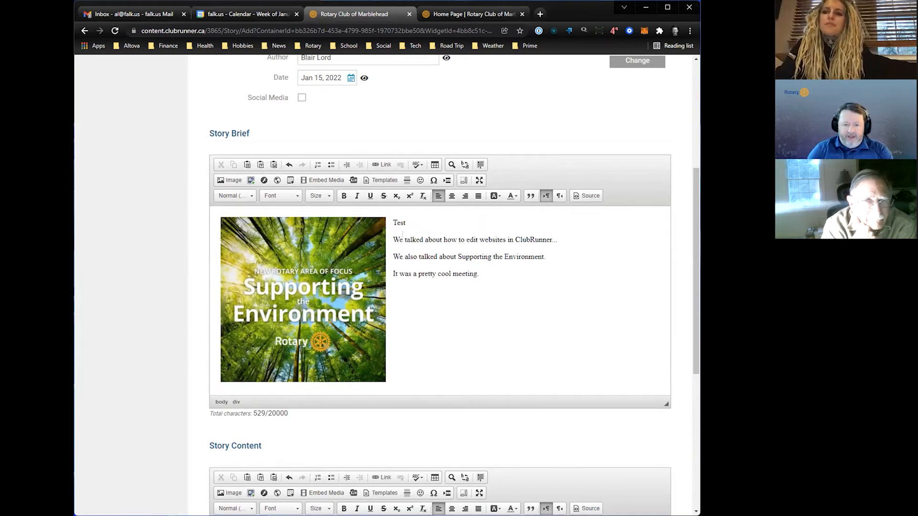
pyautogui.moveTo(385, 223); pyautogui.dragTo(448, 220)
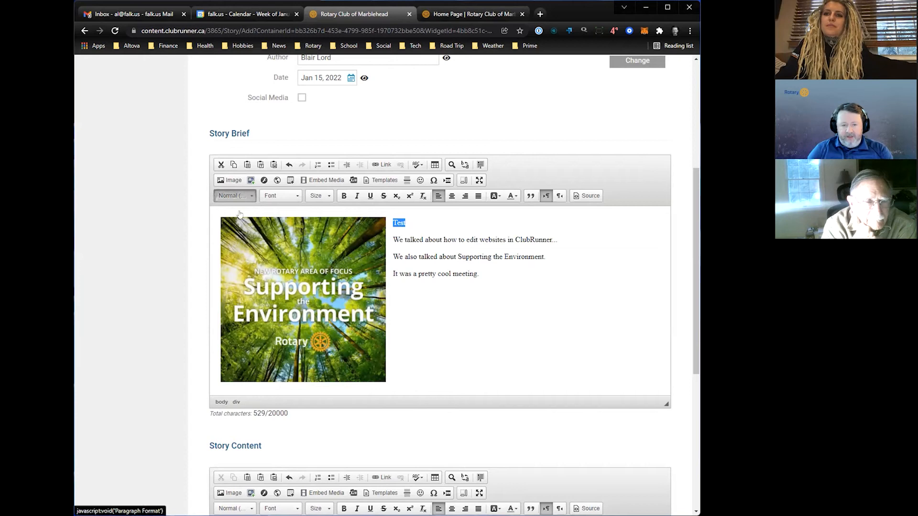
pyautogui.click(235, 196)
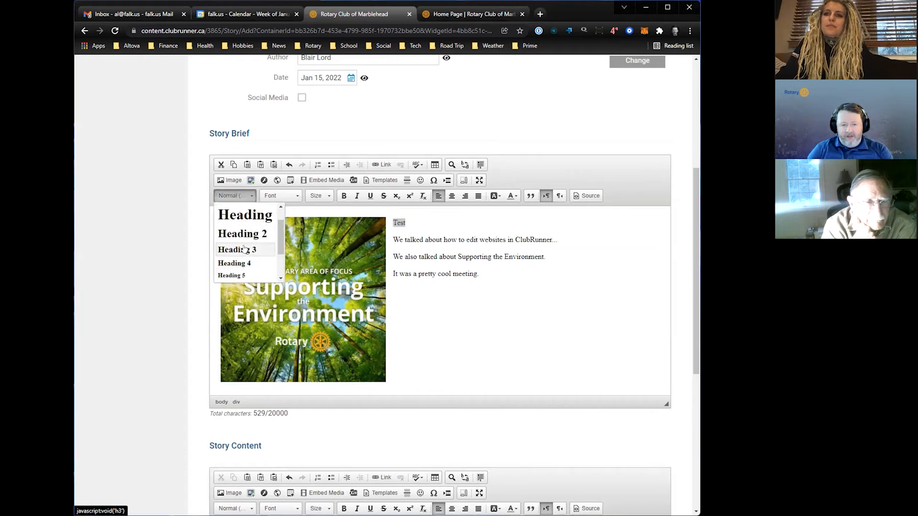
pyautogui.click(244, 249)
pyautogui.click(422, 231)
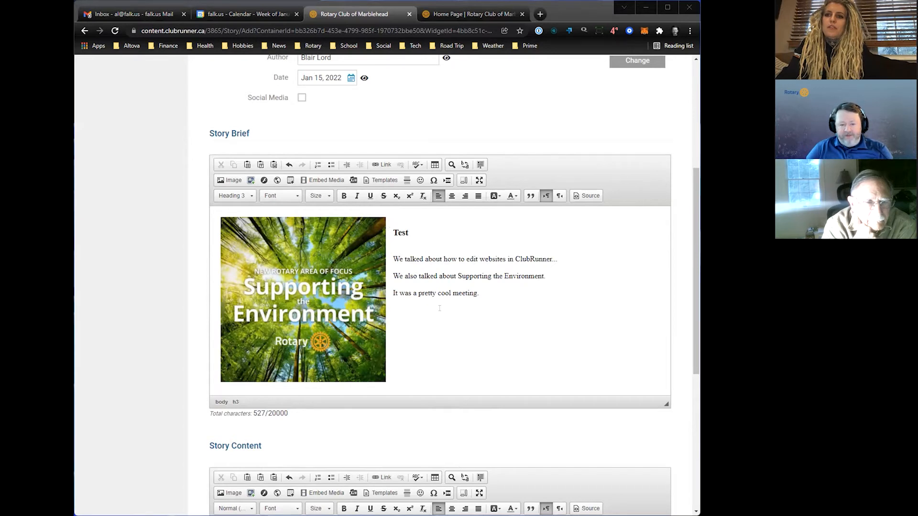
# - Review and save the new story, publishing it to the Home Page Stories widget and the Story List Page
pyautogui.scroll(-3, 440, 308)
pyautogui.scroll(-2, 419, 293)
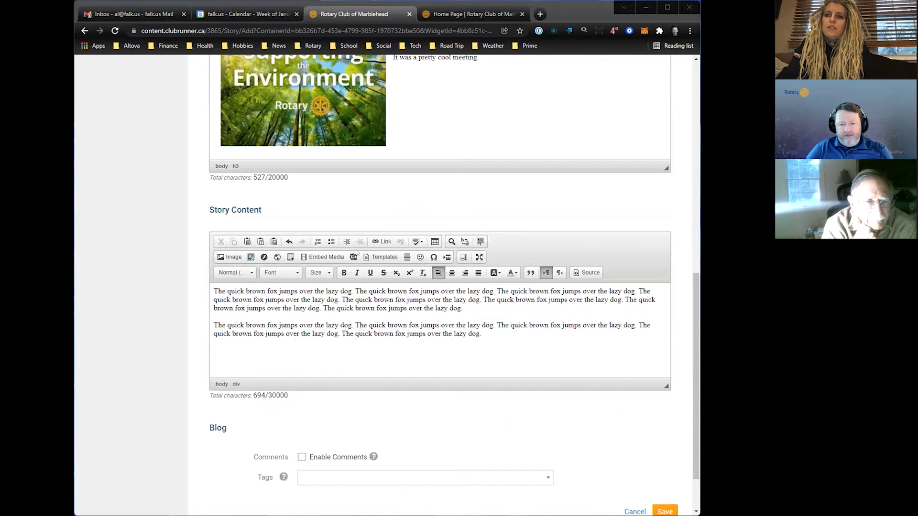
pyautogui.scroll(9, 392, 263)
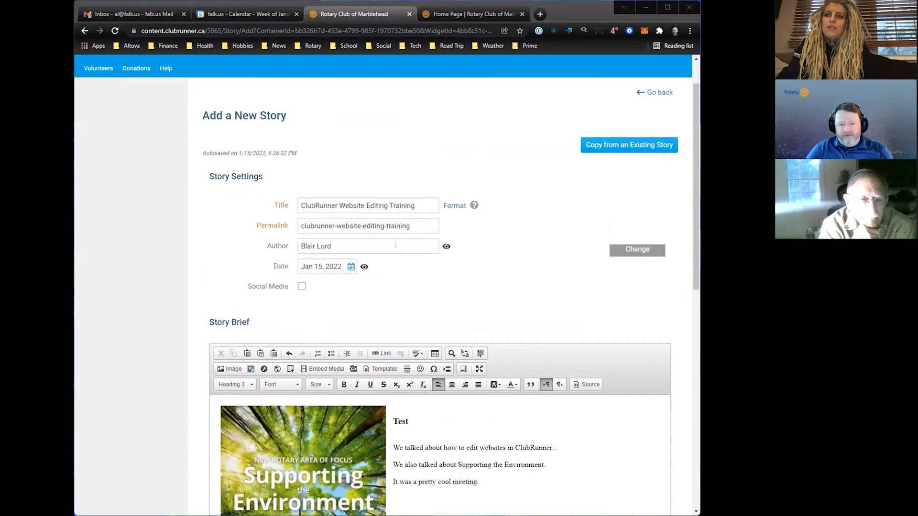
pyautogui.scroll(-1, 222, 268)
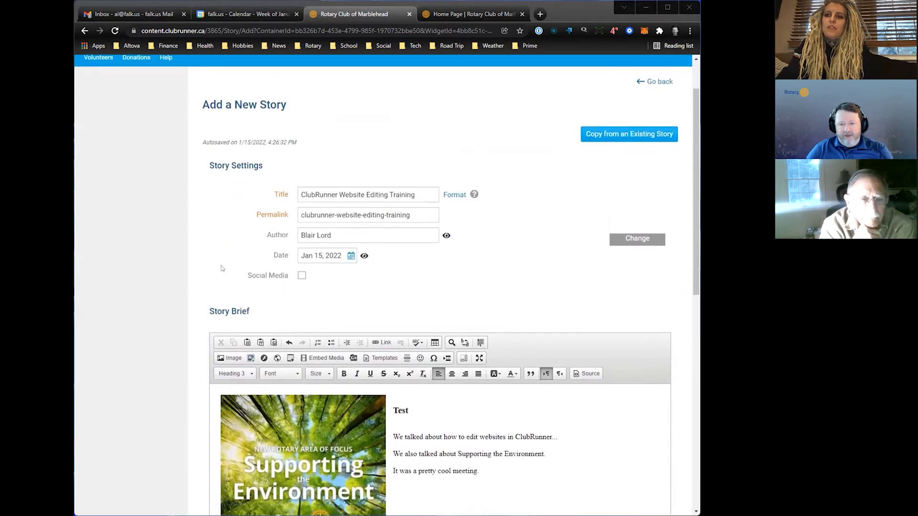
pyautogui.scroll(-8, 222, 269)
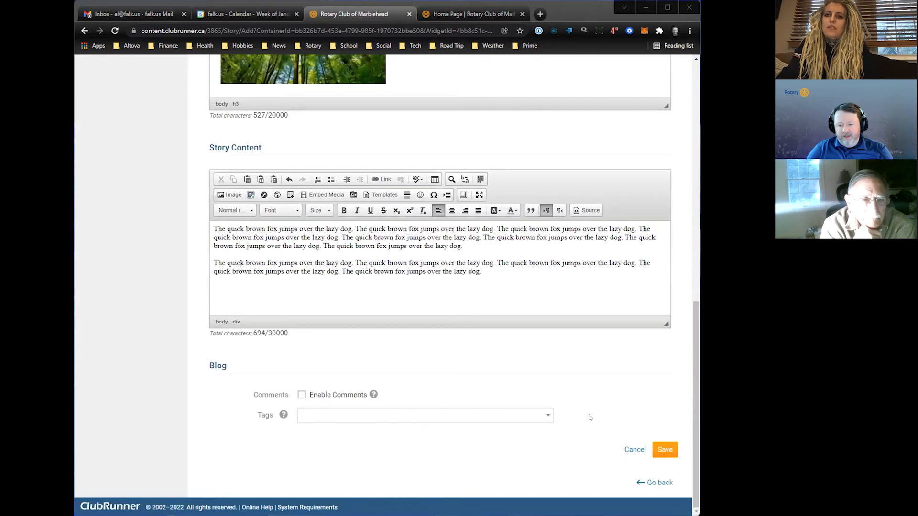
pyautogui.click(665, 454)
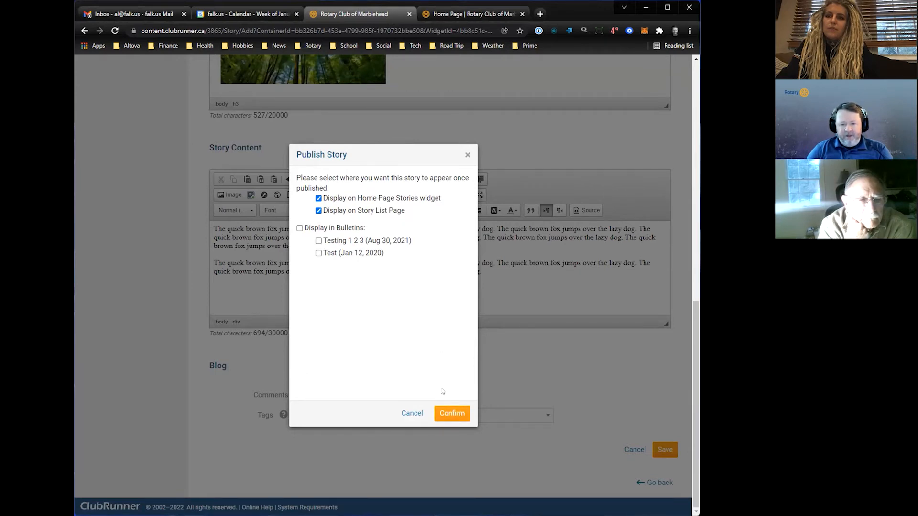
pyautogui.click(447, 414)
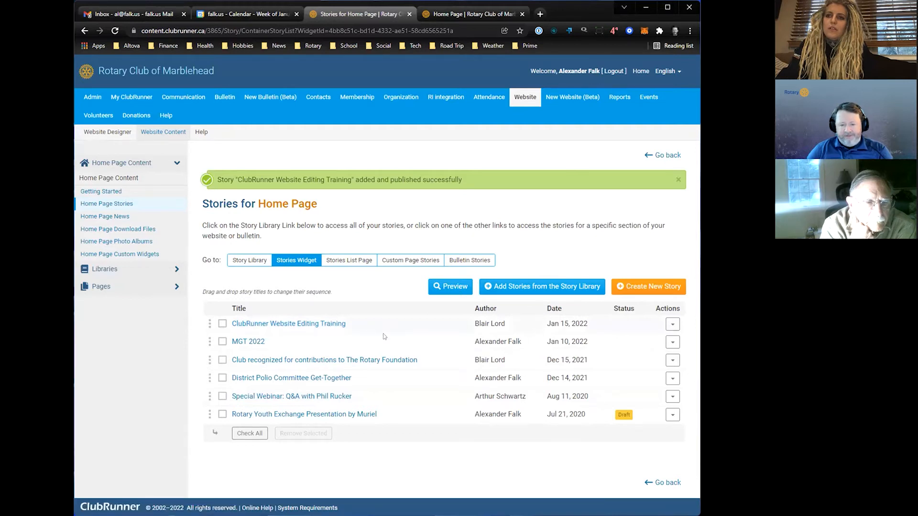
# - Refresh the club's public home page and look at the new story in the Marblehead Rotary Club News section
pyautogui.click(464, 16)
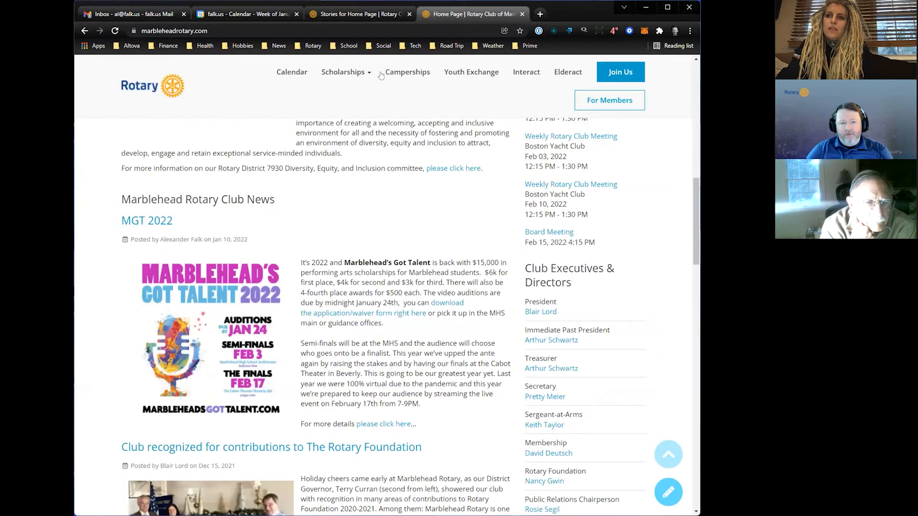
pyautogui.scroll(8, 362, 163)
pyautogui.click(115, 30)
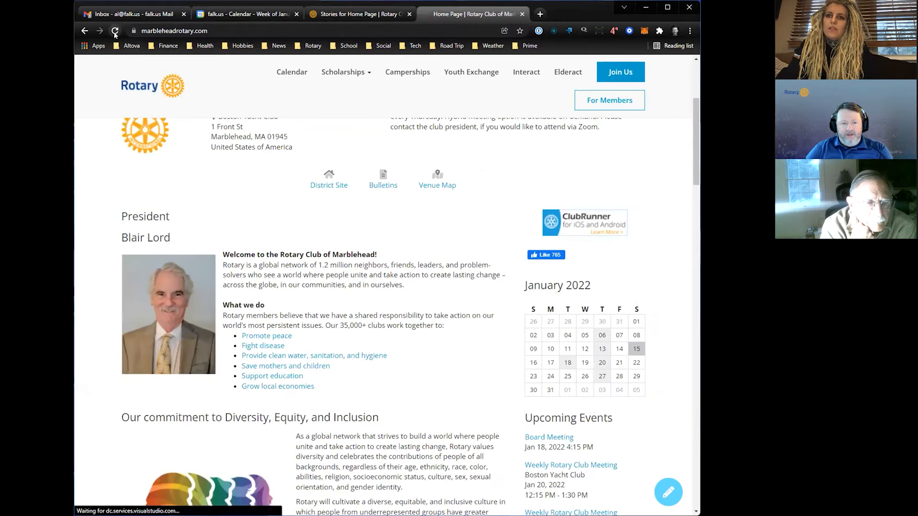
pyautogui.scroll(-9, 351, 253)
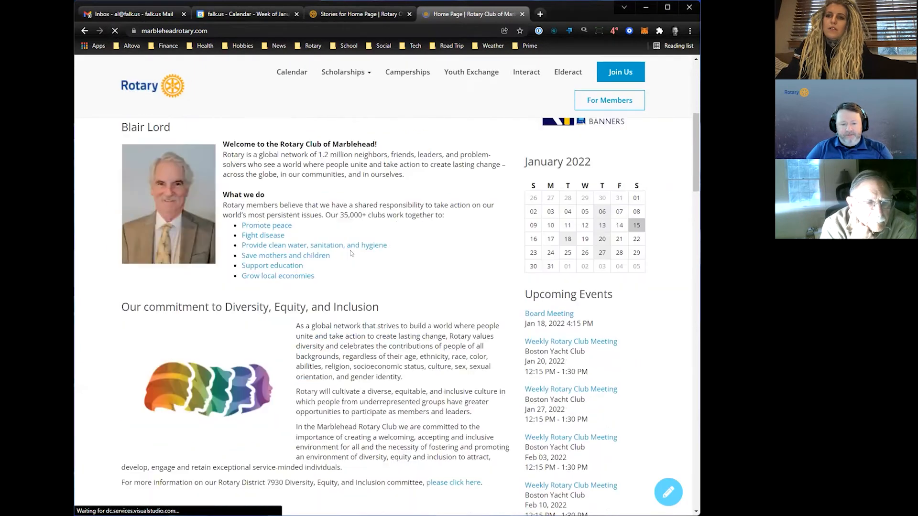
pyautogui.scroll(-1, 354, 254)
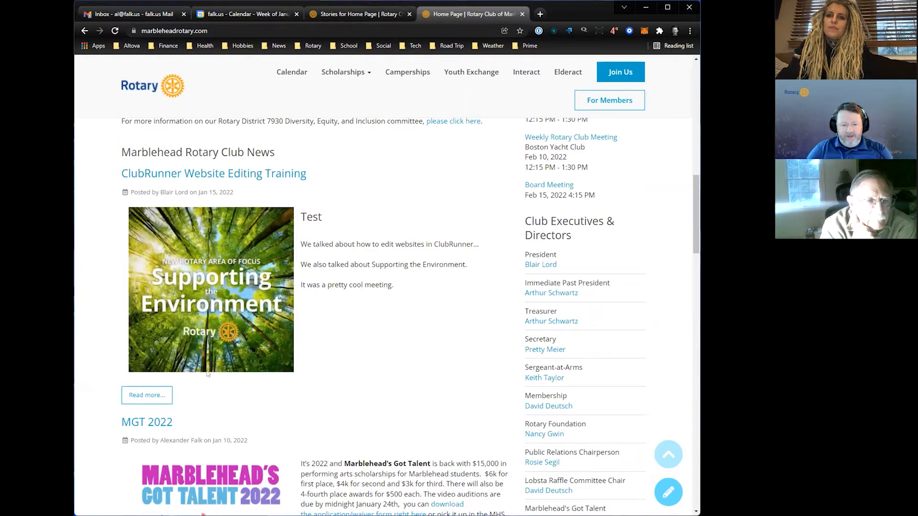
# - Open the full ClubRunner Website Editing Training story on the public site and examine its brief and content together
pyautogui.click(153, 399)
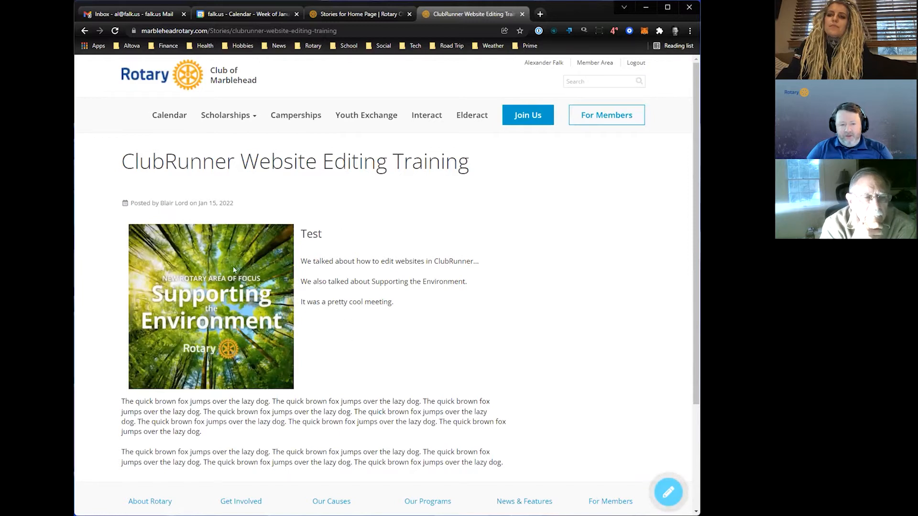
pyautogui.scroll(-2, 198, 302)
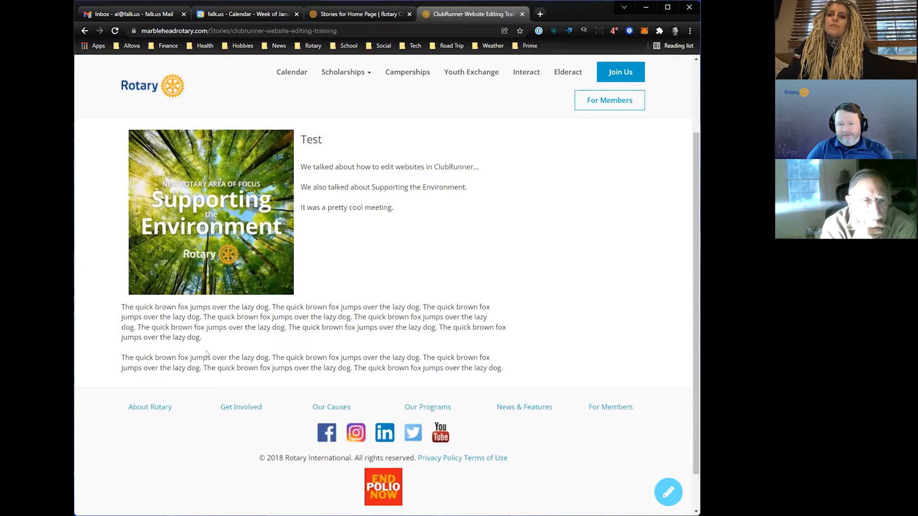
pyautogui.scroll(1, 206, 354)
pyautogui.scroll(1, 207, 354)
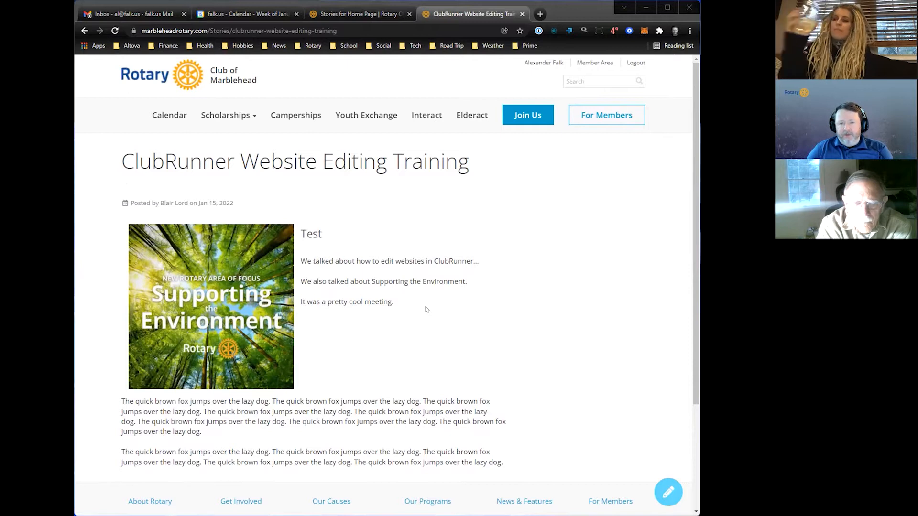
# - Reopen the ClubRunner Website Editing Training story for editing and inspect the URL in its brief image's properties
pyautogui.click(378, 18)
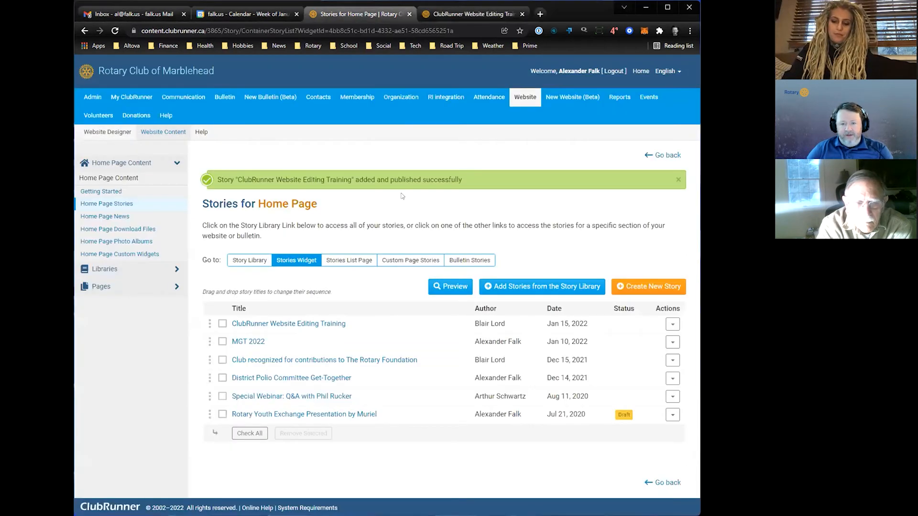
pyautogui.click(670, 325)
pyautogui.click(632, 340)
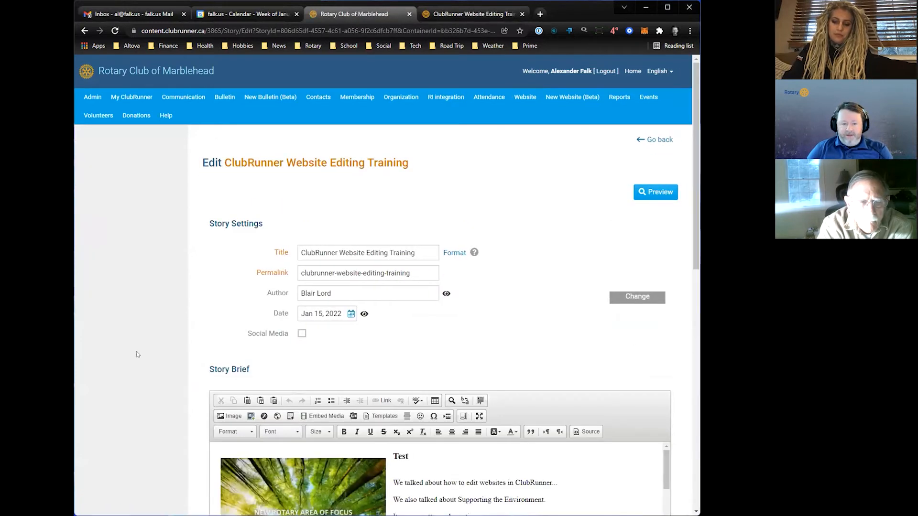
pyautogui.scroll(-5, 138, 349)
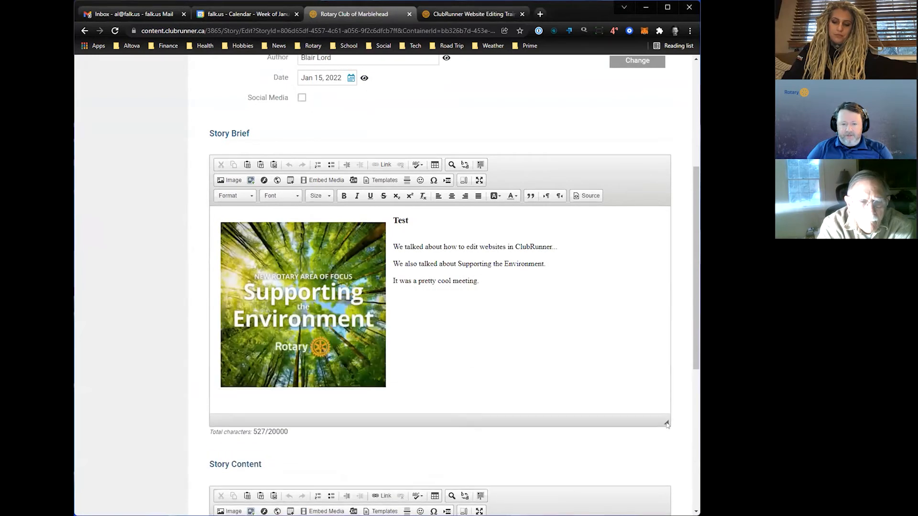
pyautogui.doubleClick(340, 301)
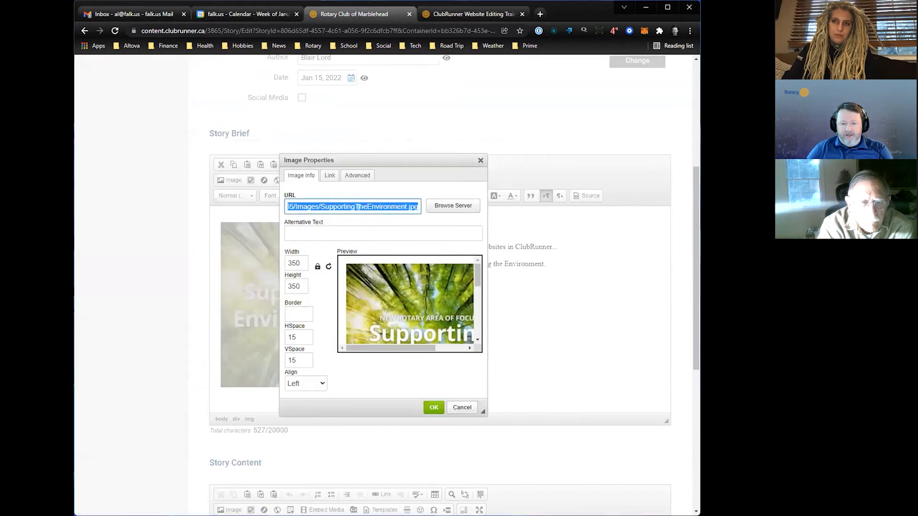
pyautogui.click(358, 206)
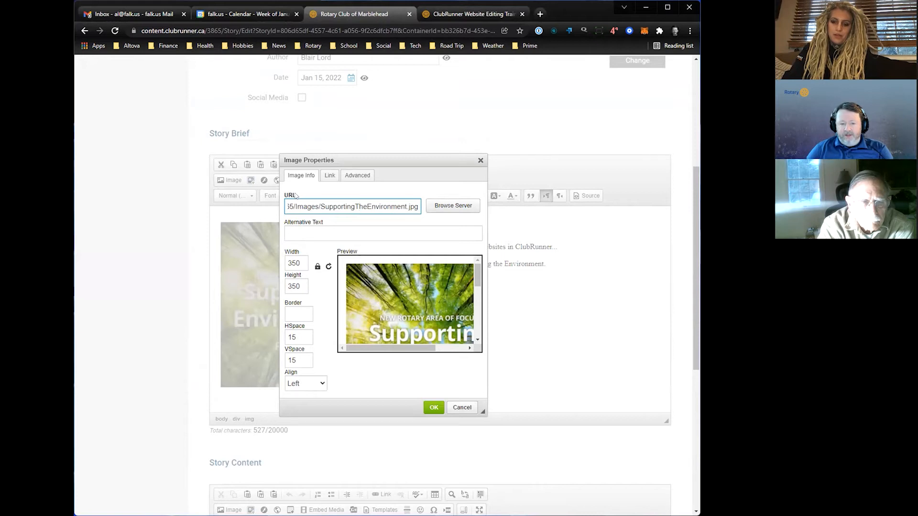
pyautogui.press('Home')
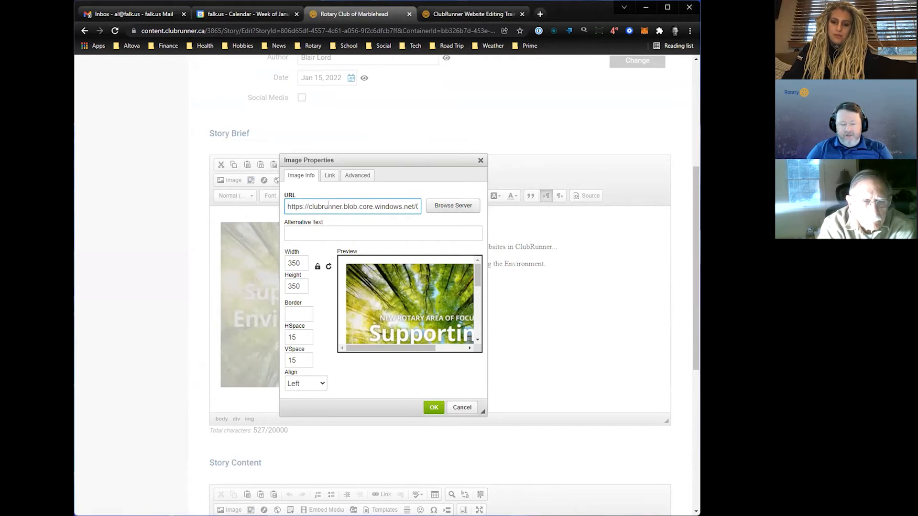
# - Open the rotary.org website in a new browser tab
pyautogui.click(539, 16)
pyautogui.click(304, 30)
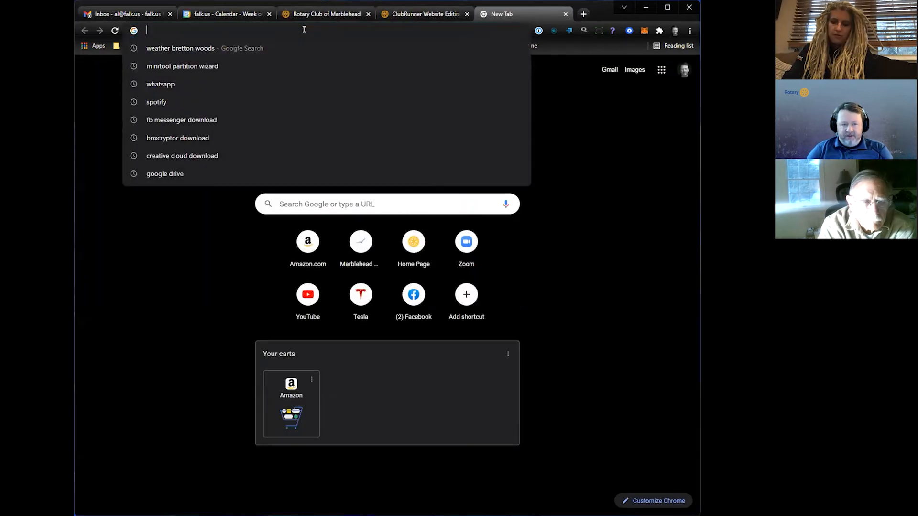
pyautogui.write('rotary.')
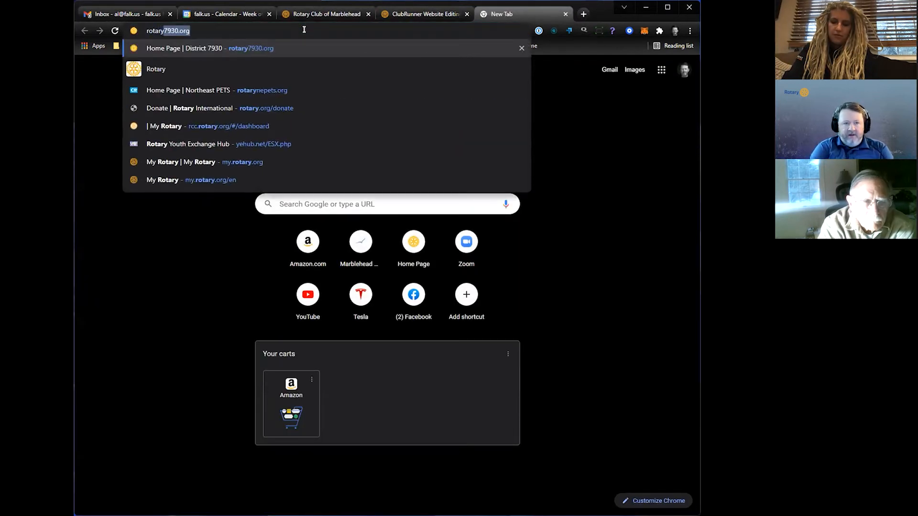
pyautogui.press('Return')
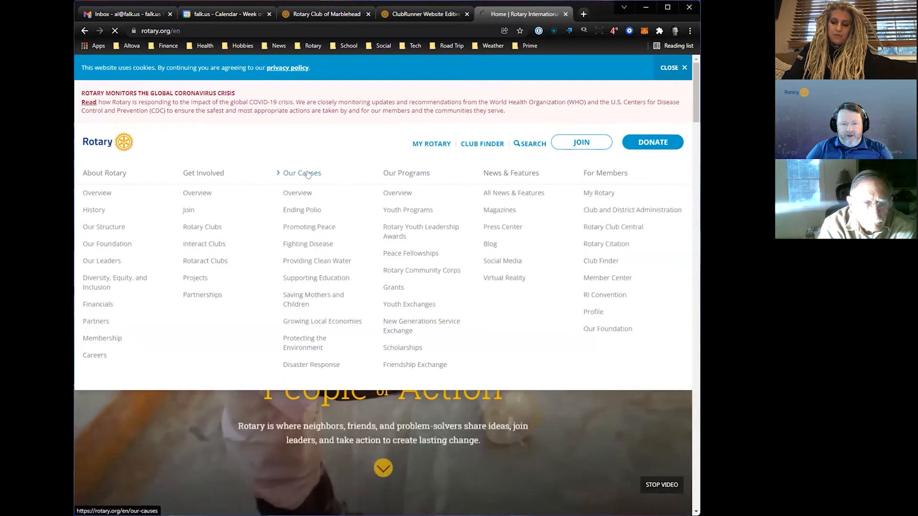
# - Open Rotary's Our Causes page and view the "Providing clean water, sanitation, and hygiene" image in its own browser tab
pyautogui.click(308, 176)
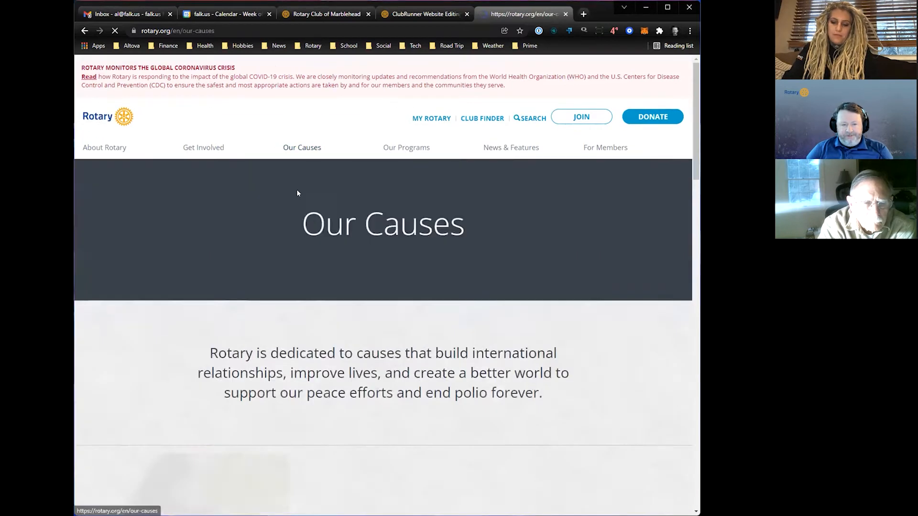
pyautogui.scroll(-6, 355, 276)
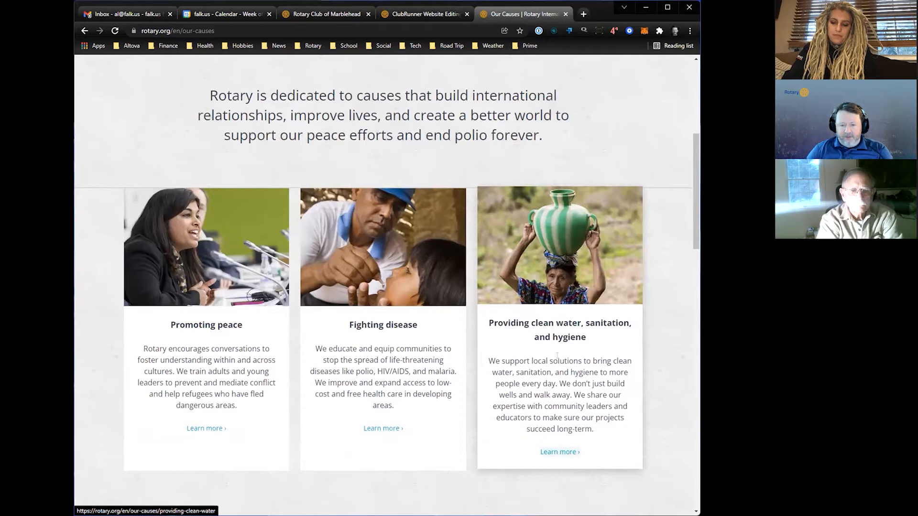
pyautogui.rightClick(553, 262)
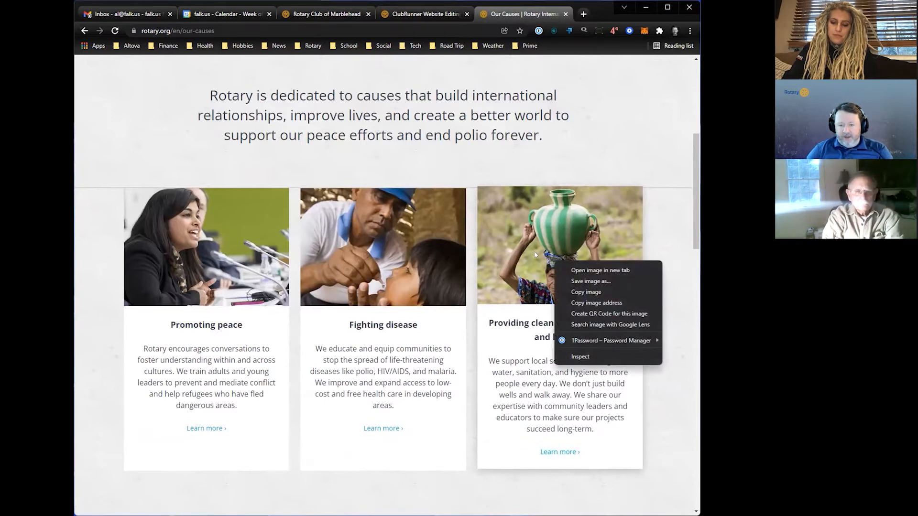
pyautogui.click(591, 271)
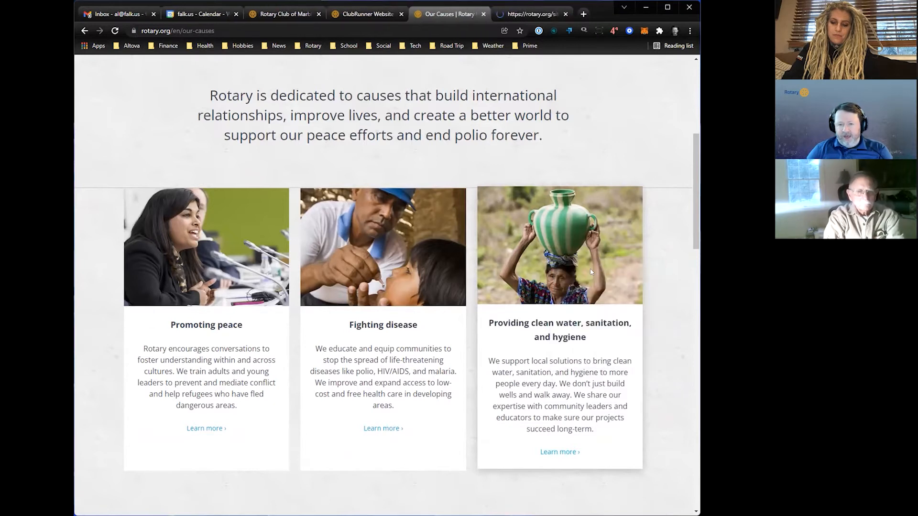
pyautogui.click(519, 13)
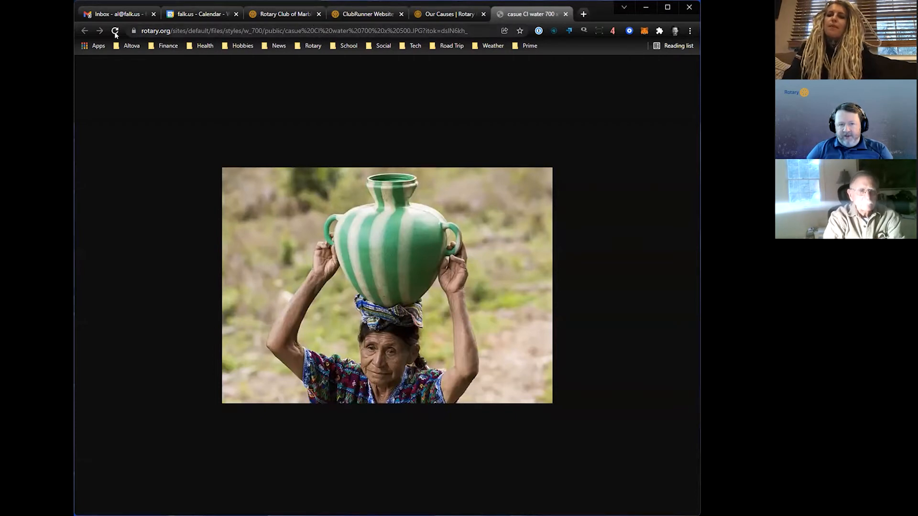
# - Copy the clean water image's web address and use it to replace the URL in the story brief's image properties
pyautogui.click(237, 30)
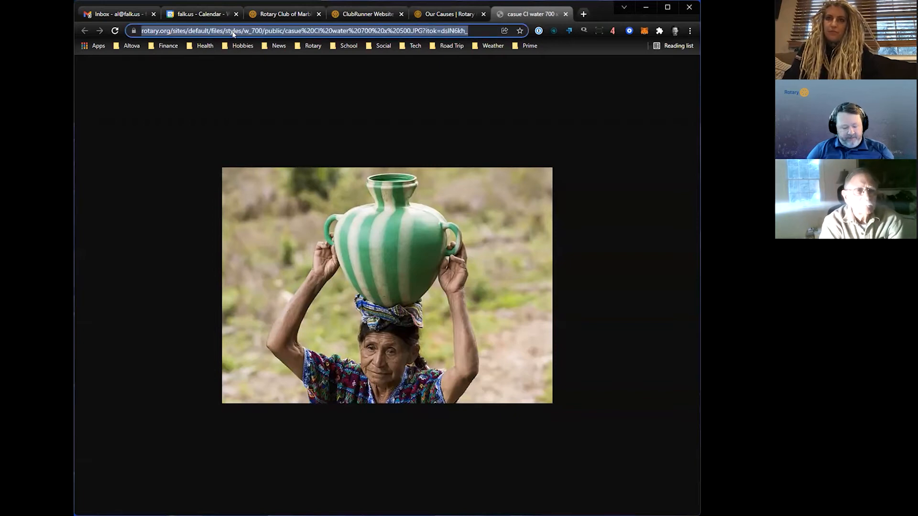
pyautogui.click(350, 18)
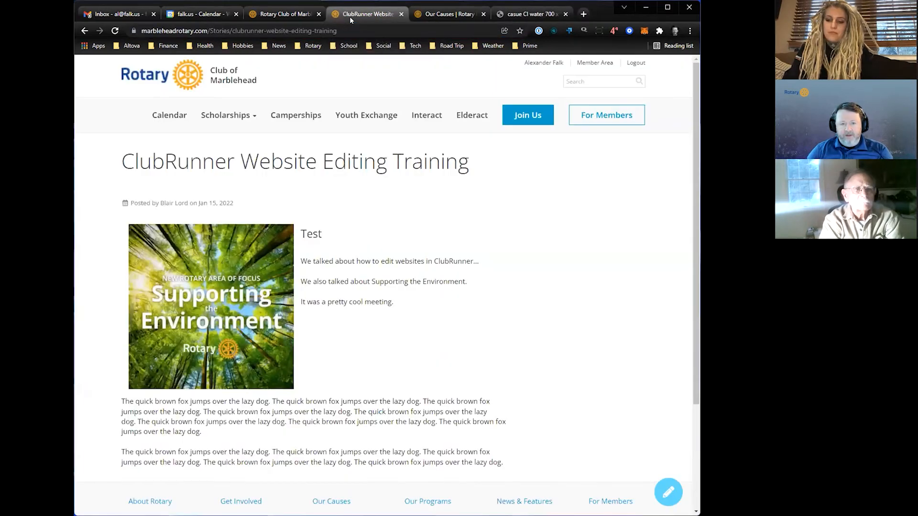
pyautogui.click(301, 14)
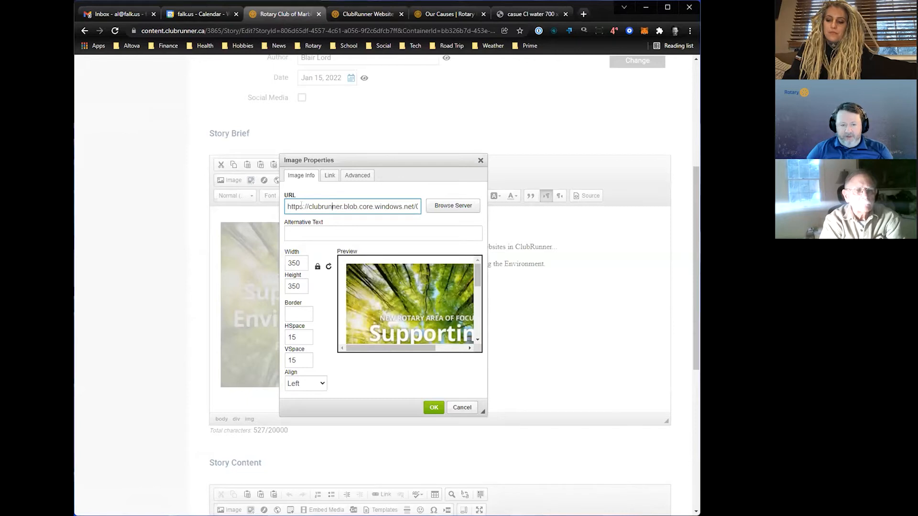
pyautogui.hotkey('ctrl', 'a')
pyautogui.press('BackSpace')
pyautogui.hotkey('ctrl', 'v')
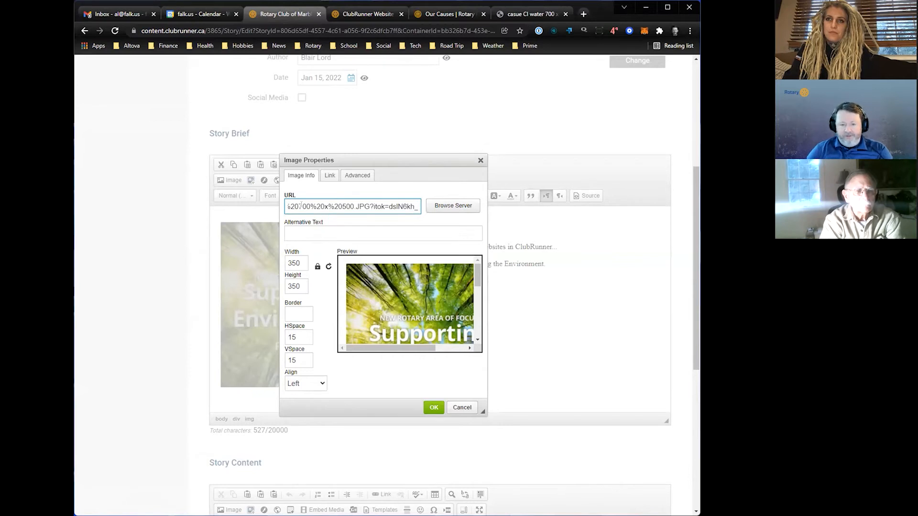
pyautogui.press('Tab')
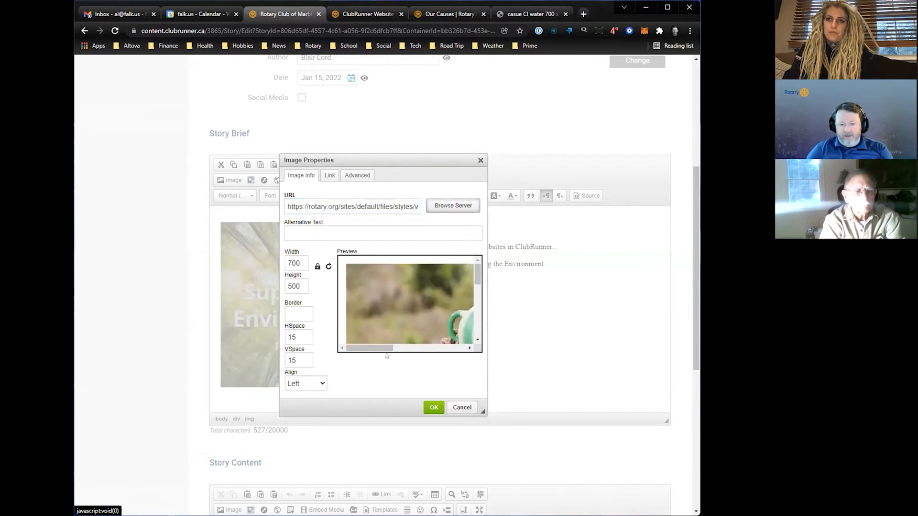
# - Set the clean water image's width to 350 with proportional height and apply the image properties to the story brief
pyautogui.moveTo(385, 354); pyautogui.dragTo(367, 339)
pyautogui.scroll(5, 406, 302)
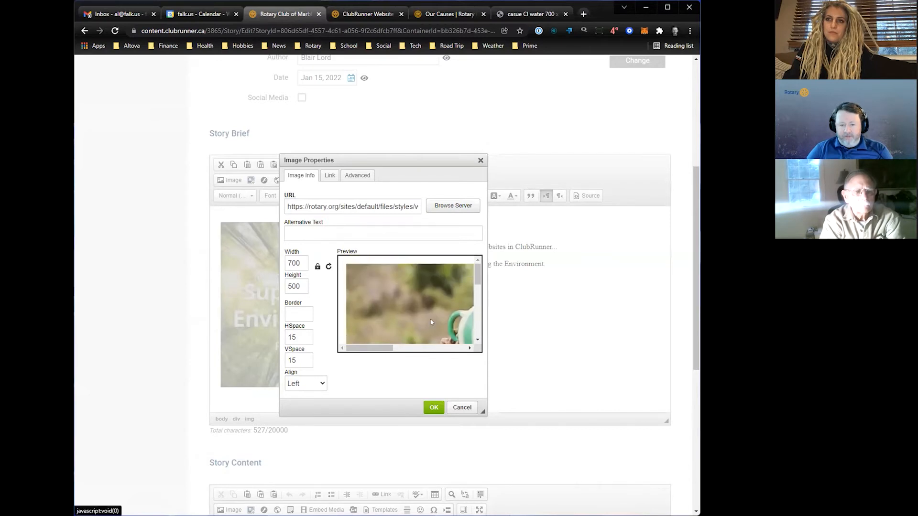
pyautogui.doubleClick(289, 263)
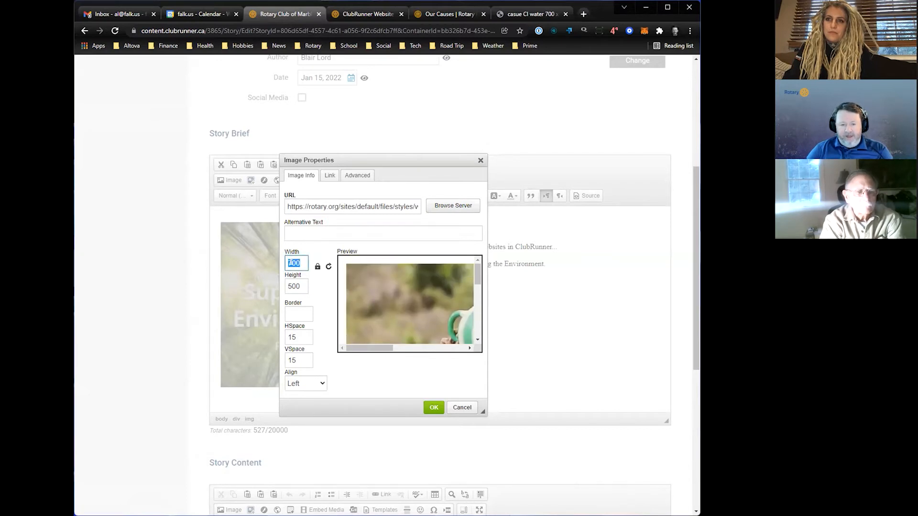
pyautogui.write('350')
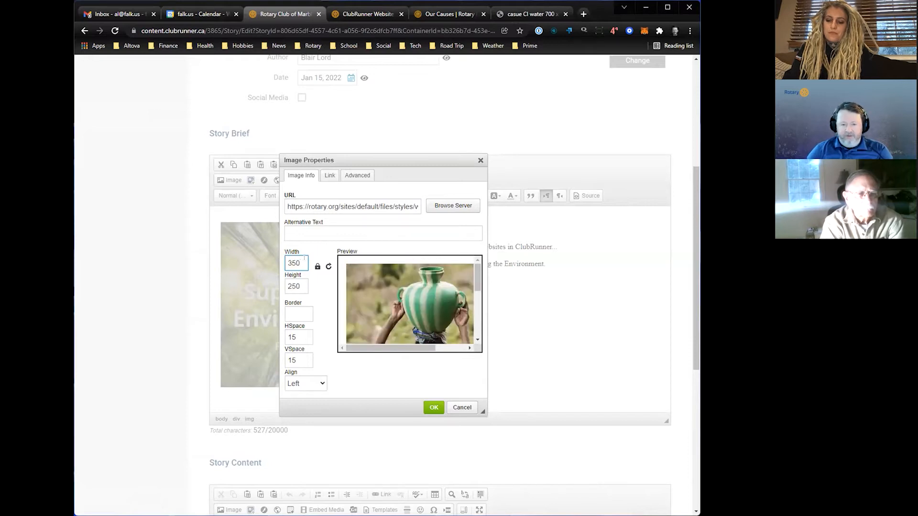
pyautogui.click(433, 407)
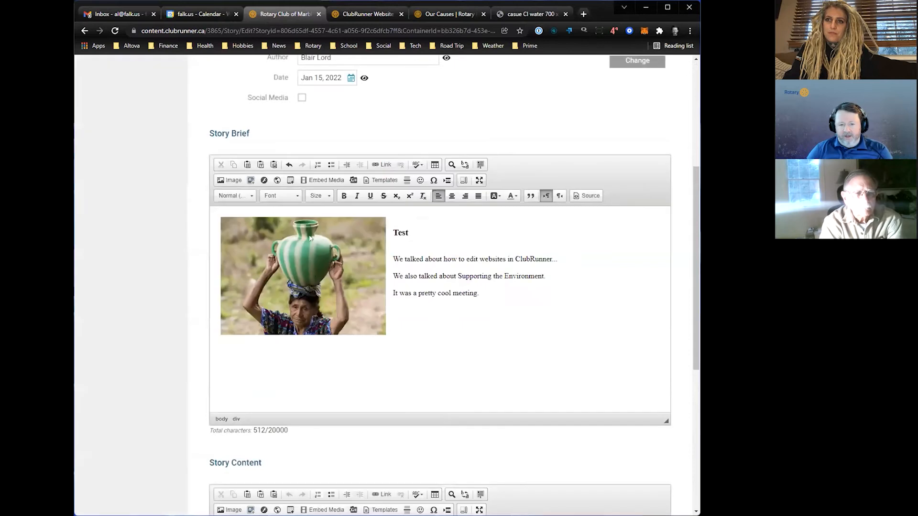
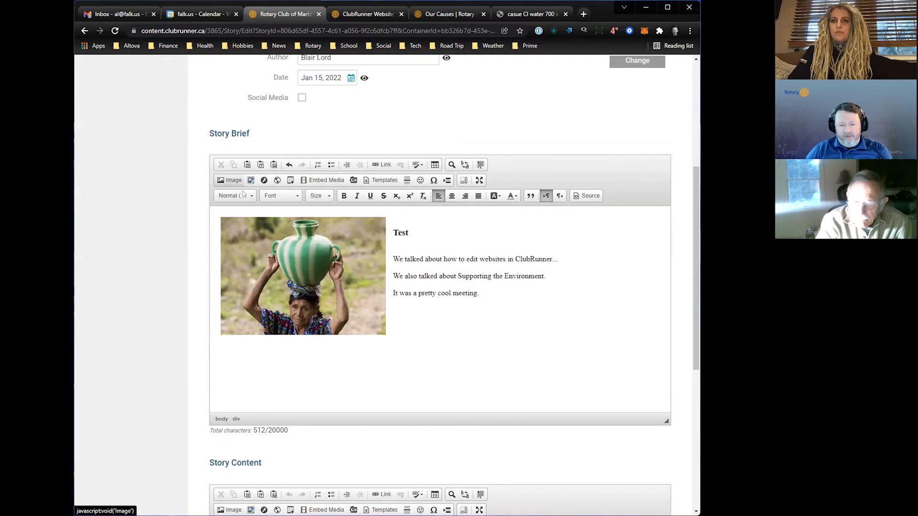
# - Add a blank line between the two Story Content paragraphs and open the server's Image Library for a new image there
pyautogui.scroll(-3, 428, 329)
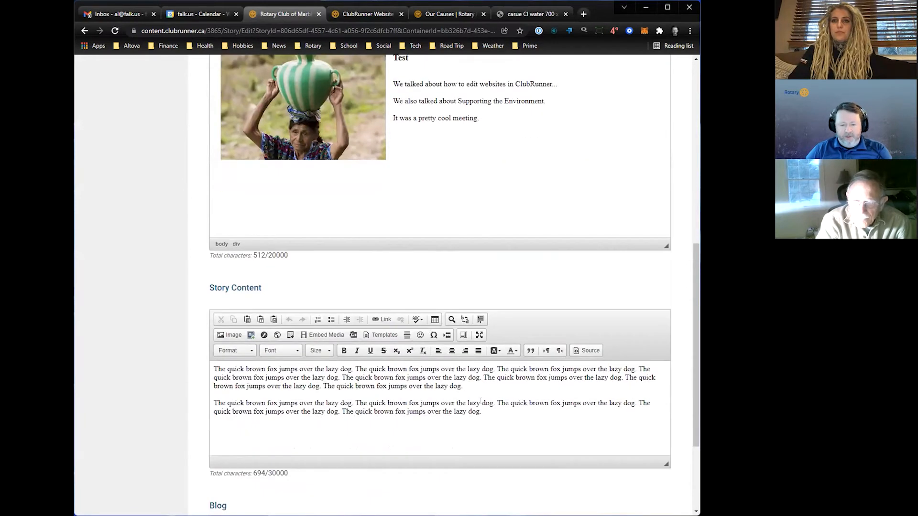
pyautogui.click(485, 380)
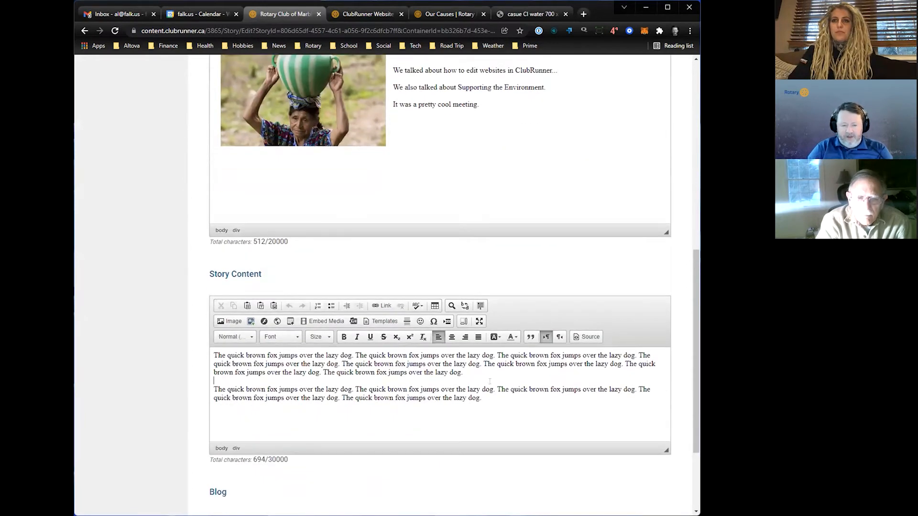
pyautogui.press('Return')
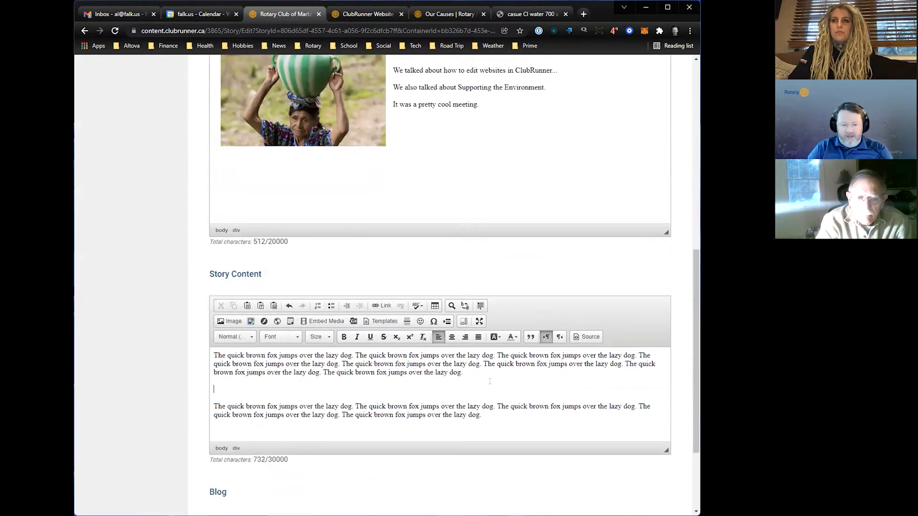
pyautogui.click(232, 322)
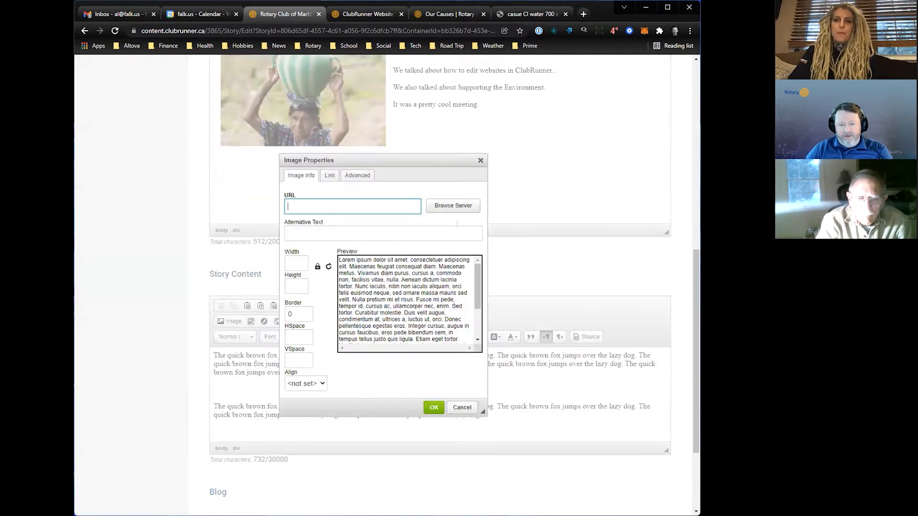
pyautogui.click(457, 209)
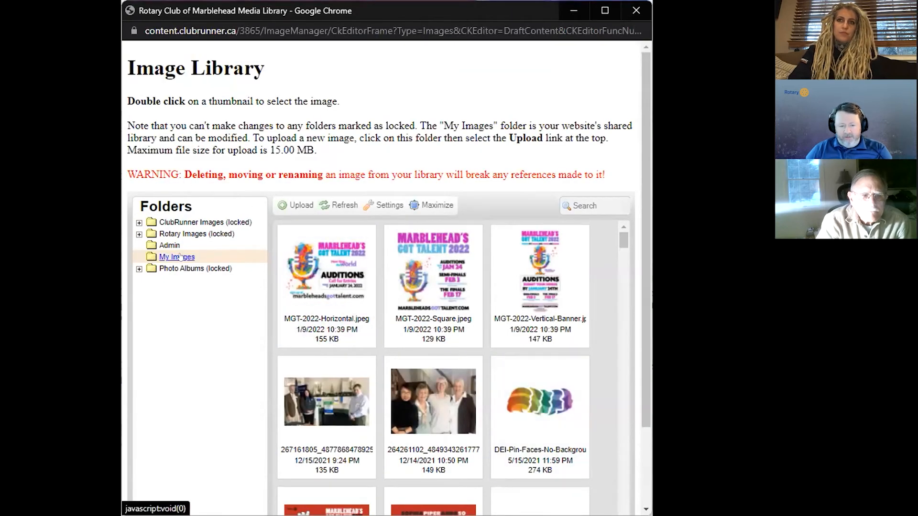
# - View the Large folder under Rotary Images, collapse that folder group, and return to My Images
pyautogui.click(139, 234)
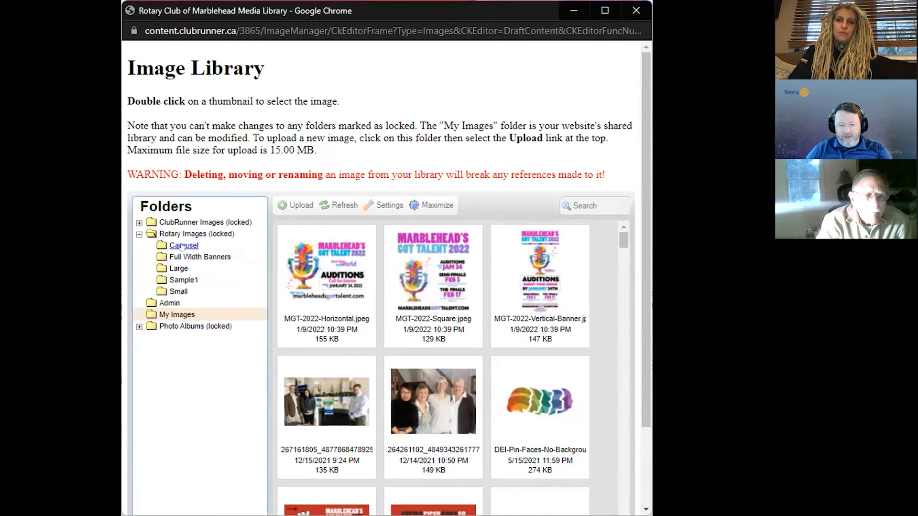
pyautogui.click(179, 268)
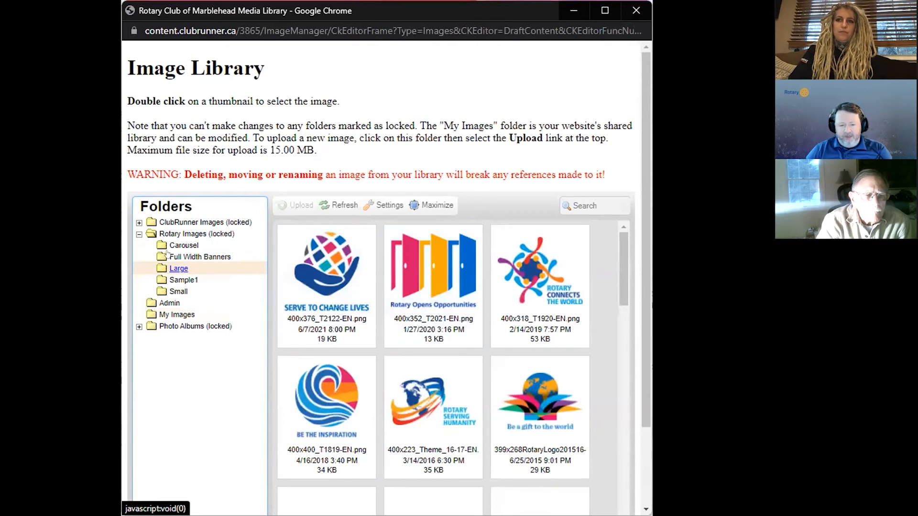
pyautogui.click(139, 234)
pyautogui.click(173, 256)
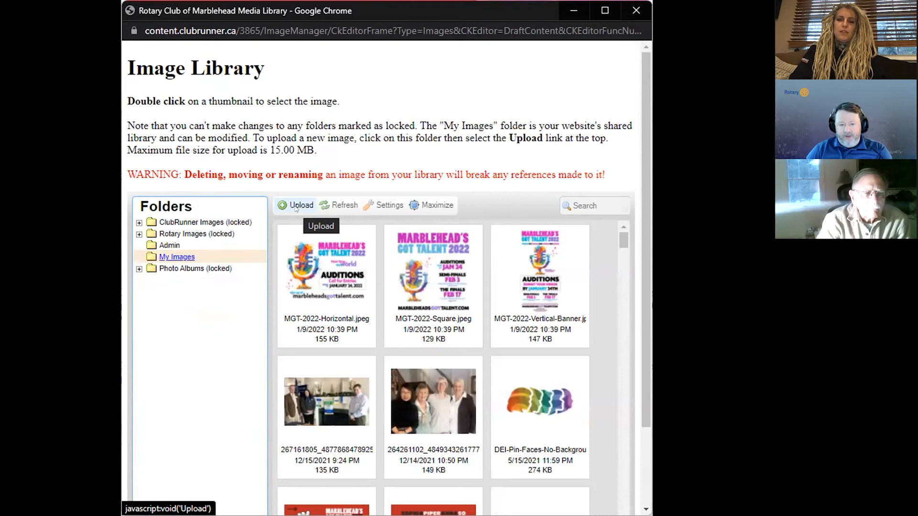
# - Start an upload to My Images and browse to the Pictures folder in Google Drive's My Drive
pyautogui.click(296, 206)
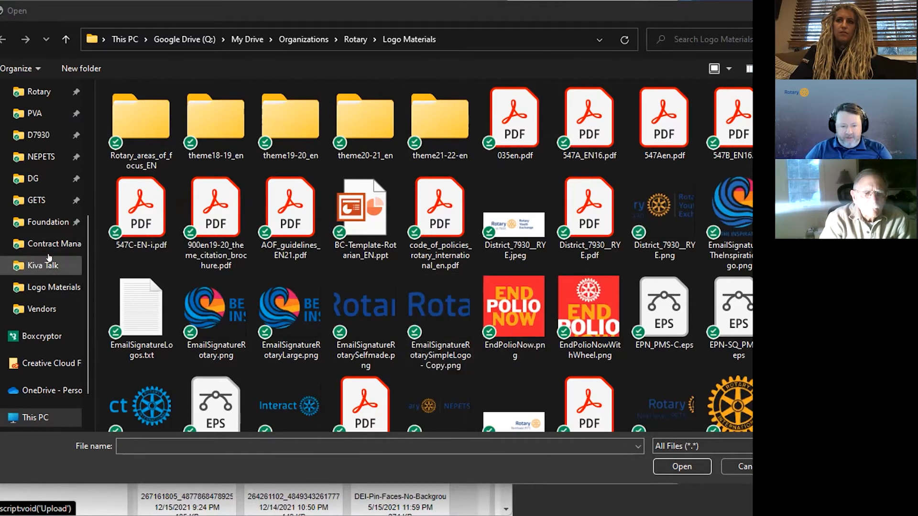
pyautogui.scroll(5, 42, 193)
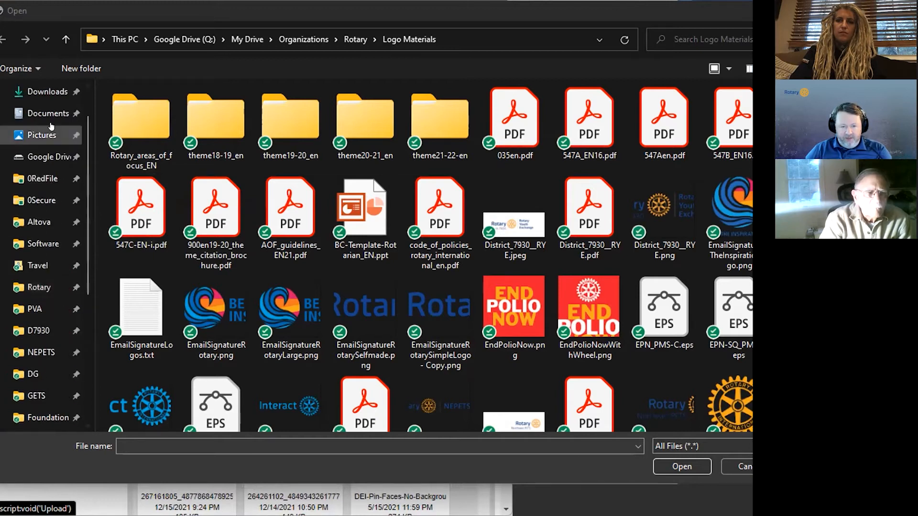
pyautogui.click(41, 157)
pyautogui.doubleClick(202, 151)
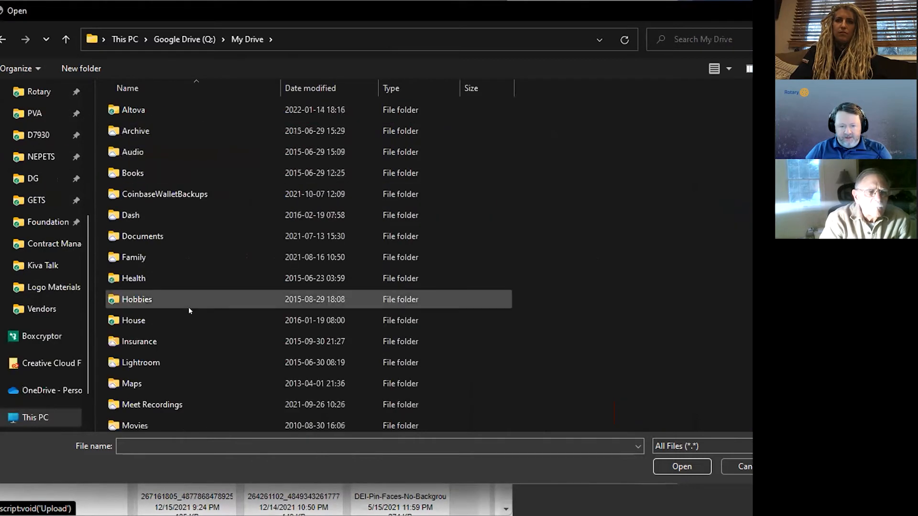
pyautogui.scroll(-5, 188, 306)
pyautogui.click(139, 209)
pyautogui.doubleClick(138, 209)
# - Upload the first image in the StarTrek folder and choose it as the image for the story content
pyautogui.scroll(-4, 213, 296)
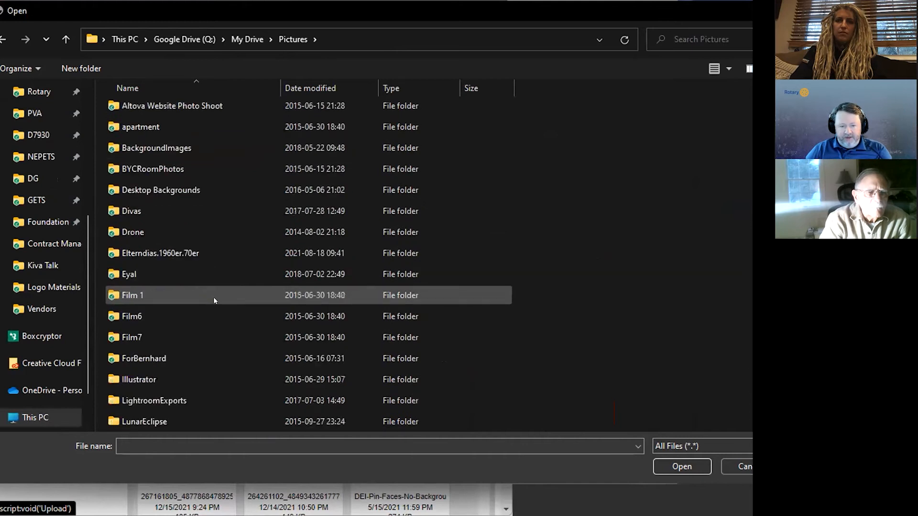
pyautogui.scroll(-10, 213, 297)
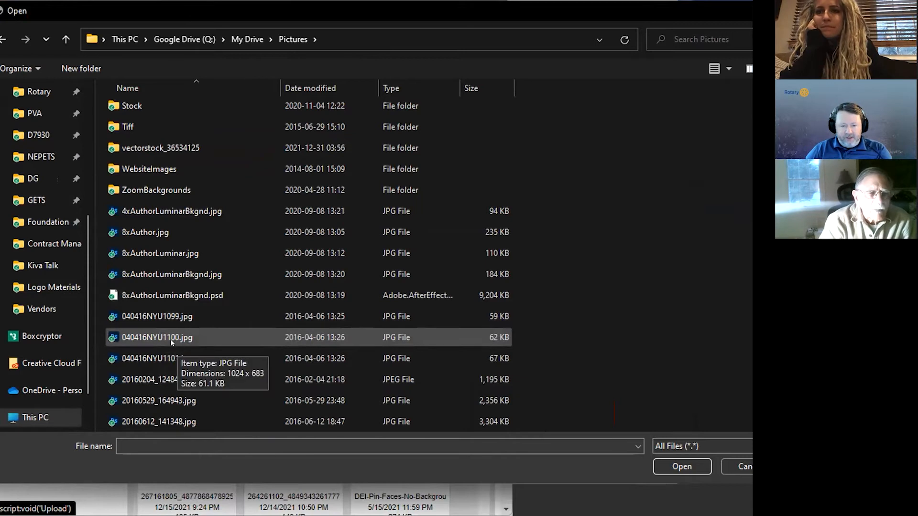
pyautogui.scroll(1, 168, 340)
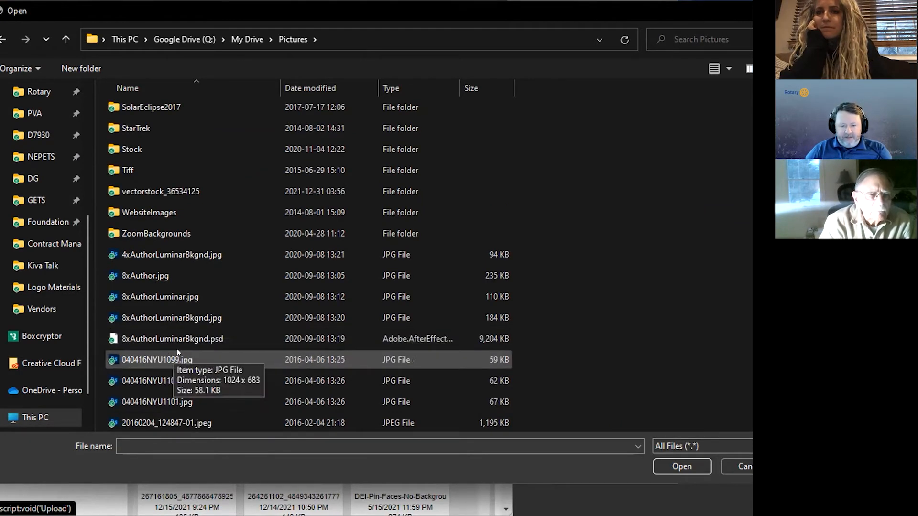
pyautogui.scroll(1, 177, 351)
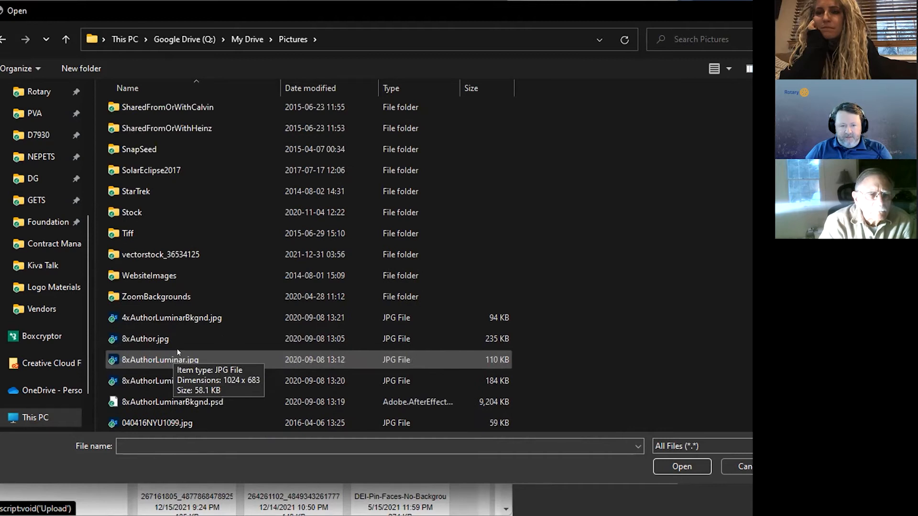
pyautogui.click(135, 189)
pyautogui.doubleClick(135, 190)
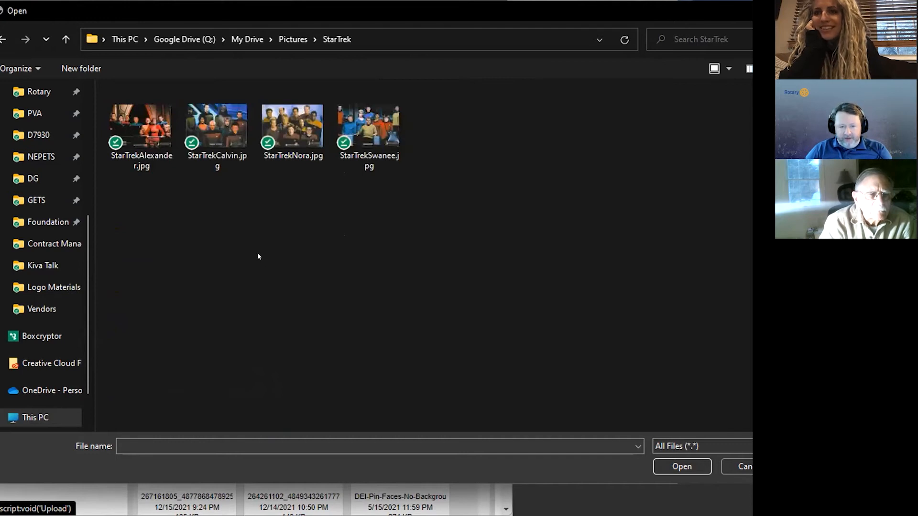
pyautogui.doubleClick(146, 123)
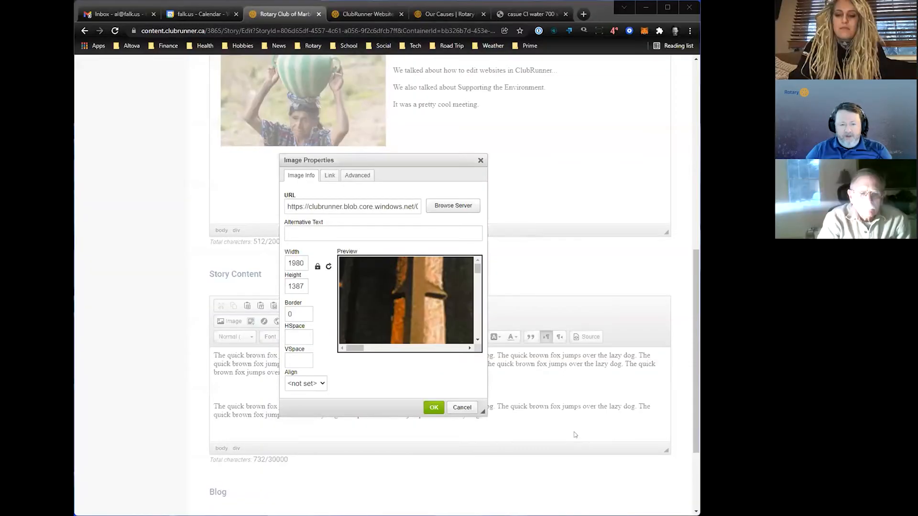
# - Set the Star Trek image's width to 600 with proportional height and insert it into the story content
pyautogui.doubleClick(293, 262)
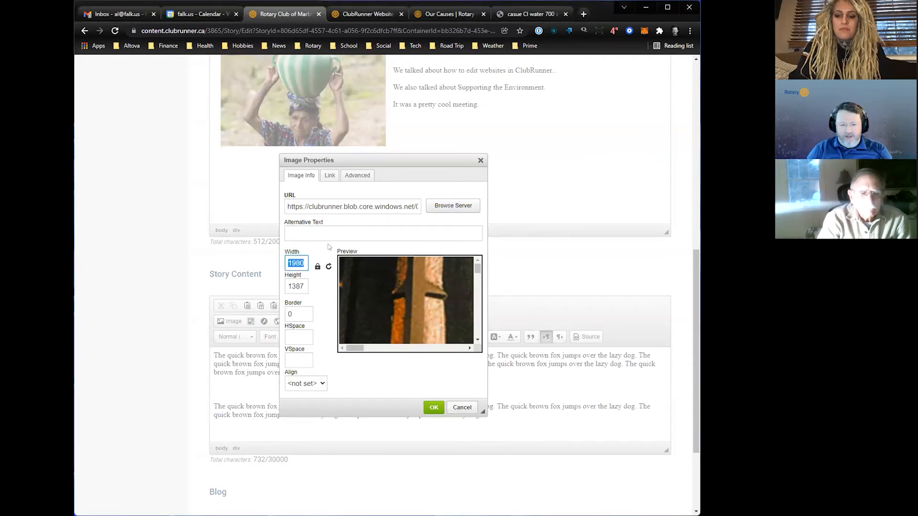
pyautogui.write('600')
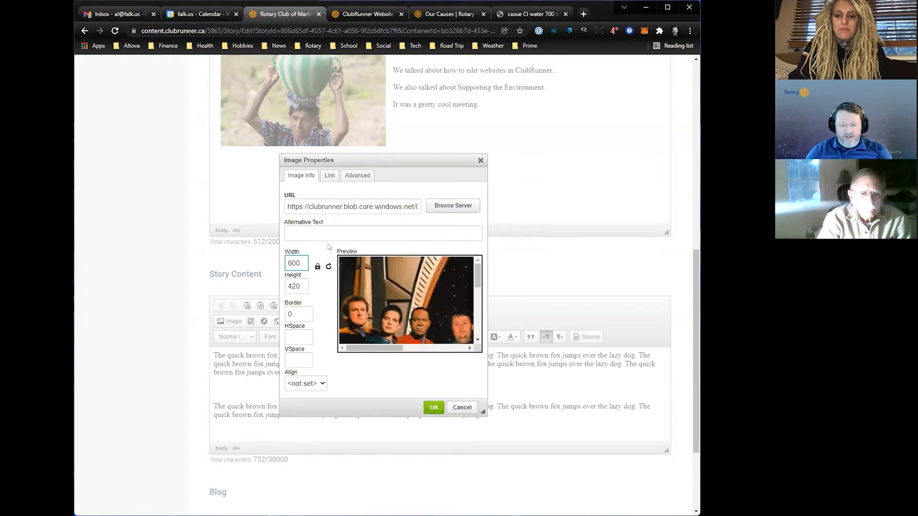
pyautogui.click(433, 406)
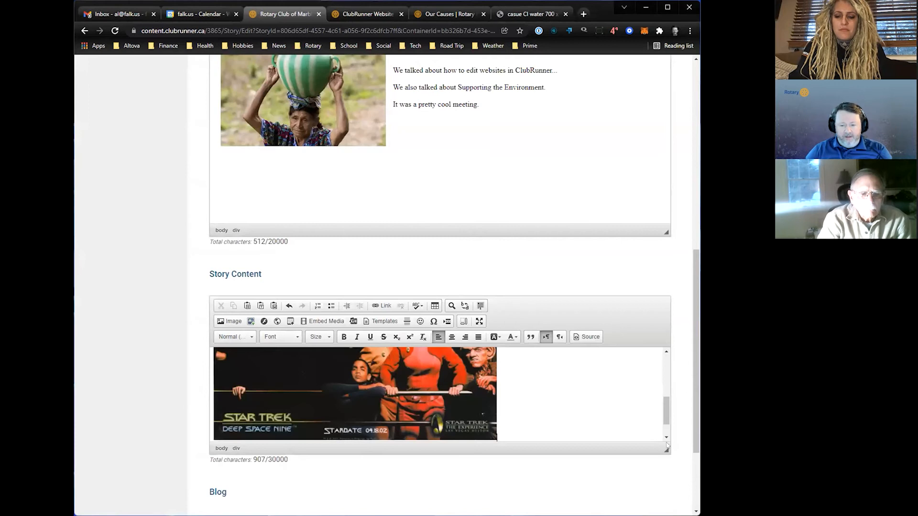
# - Enlarge the Story Content editing area until both paragraphs and the whole Star Trek image fit
pyautogui.moveTo(666, 448); pyautogui.dragTo(665, 511)
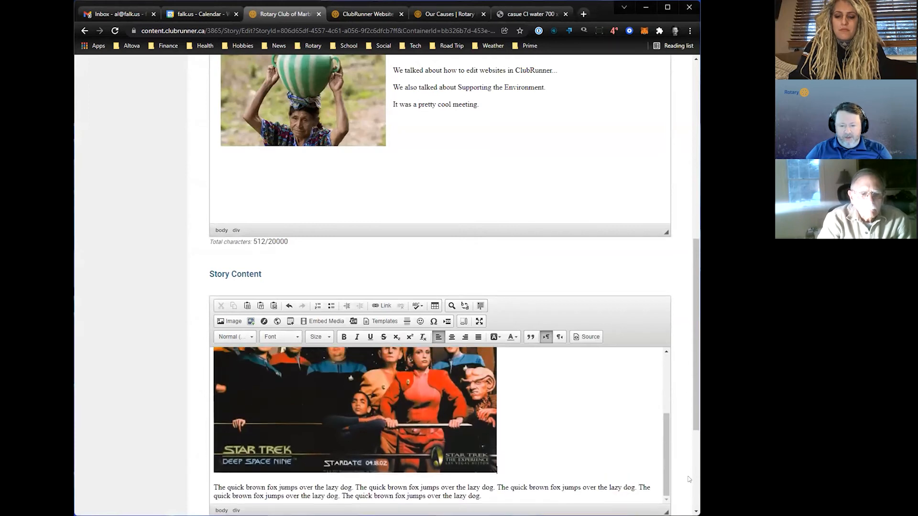
pyautogui.scroll(-3, 696, 432)
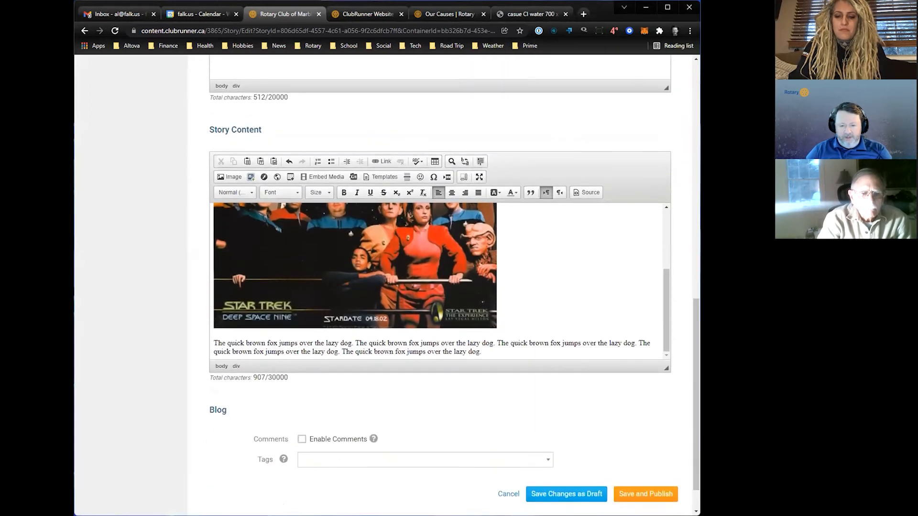
pyautogui.moveTo(663, 367); pyautogui.dragTo(681, 494)
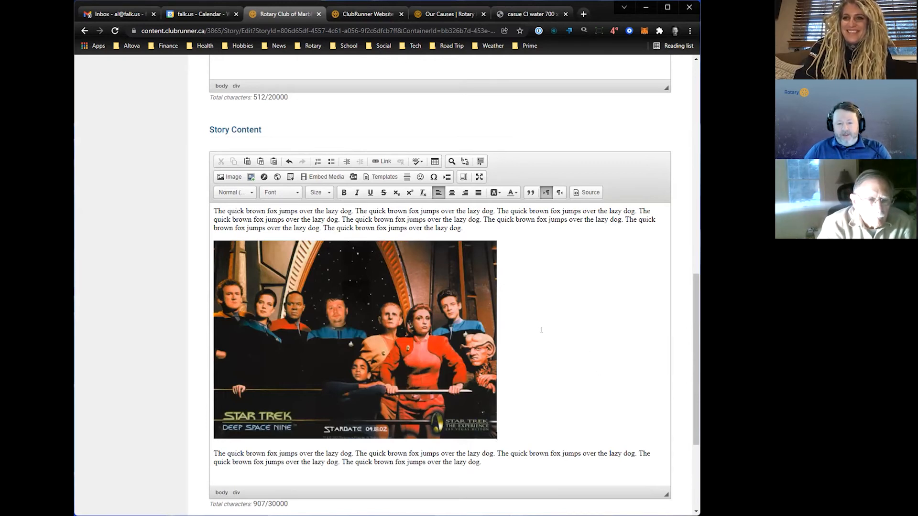
# - Review the images in the story brief and story content, and save and publish the story
pyautogui.scroll(4, 544, 332)
pyautogui.scroll(-5, 545, 332)
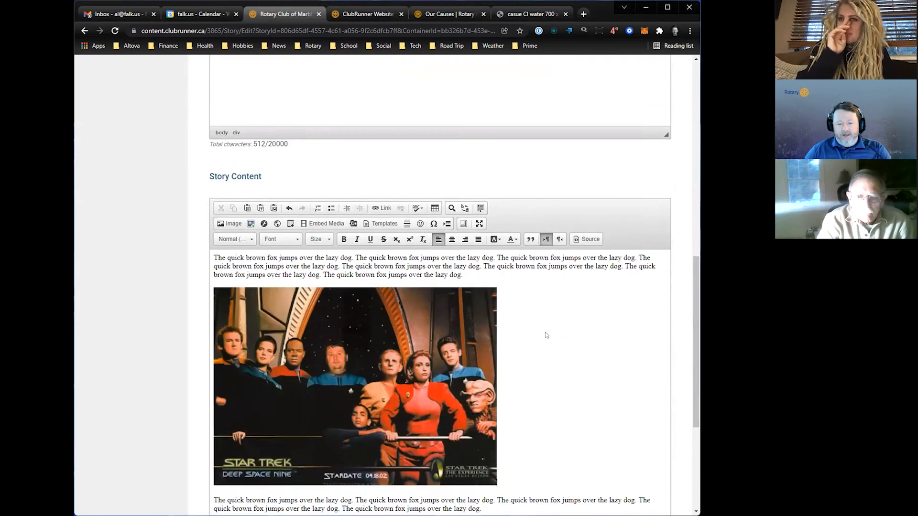
pyautogui.scroll(5, 535, 377)
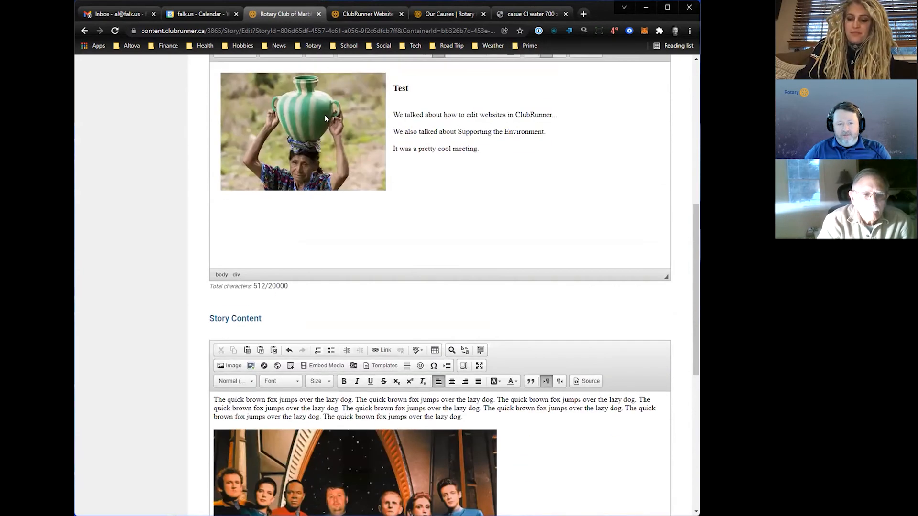
pyautogui.scroll(-3, 535, 377)
pyautogui.scroll(-1, 536, 376)
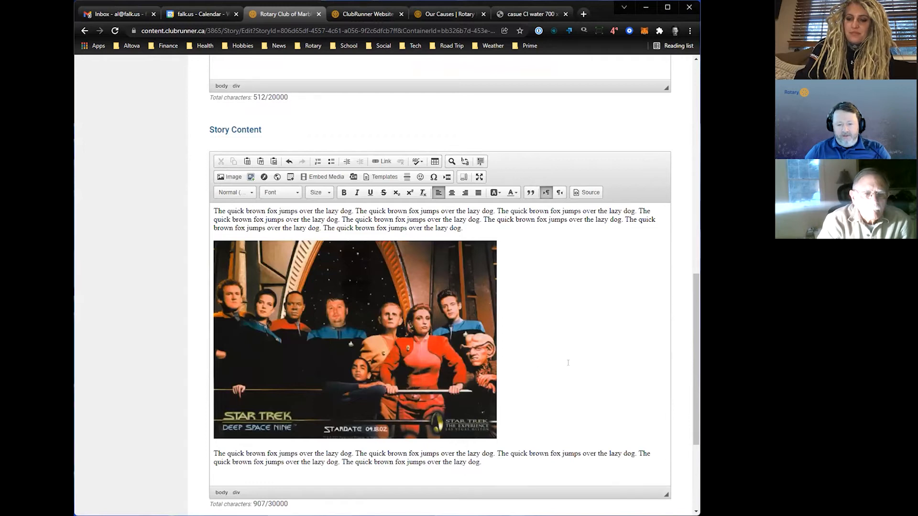
pyautogui.scroll(-4, 568, 363)
pyautogui.click(642, 453)
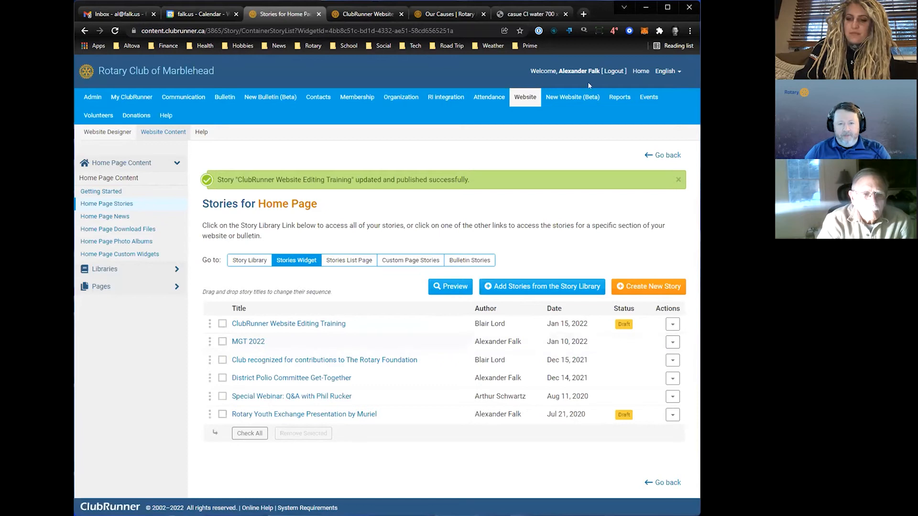
# - Open the club's public home page and view the ClubRunner Website Editing Training story under Marblehead Rotary Club News
pyautogui.click(378, 15)
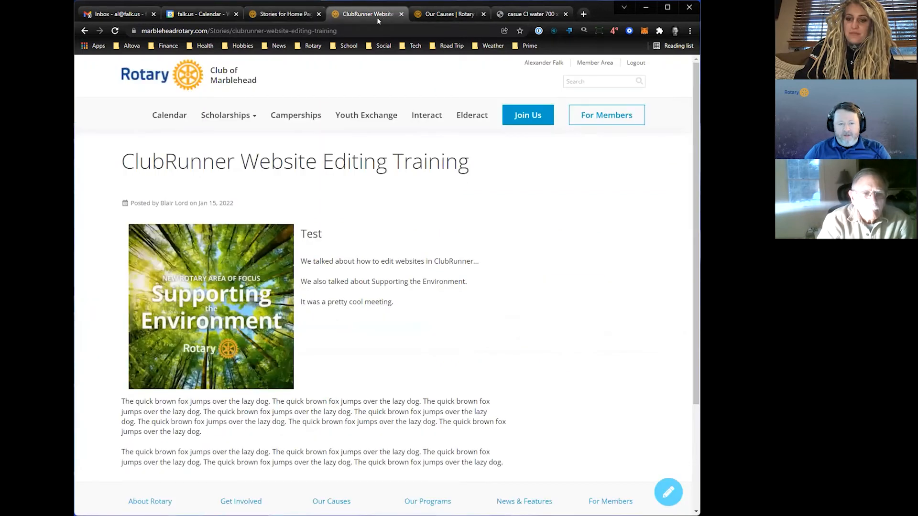
pyautogui.click(169, 79)
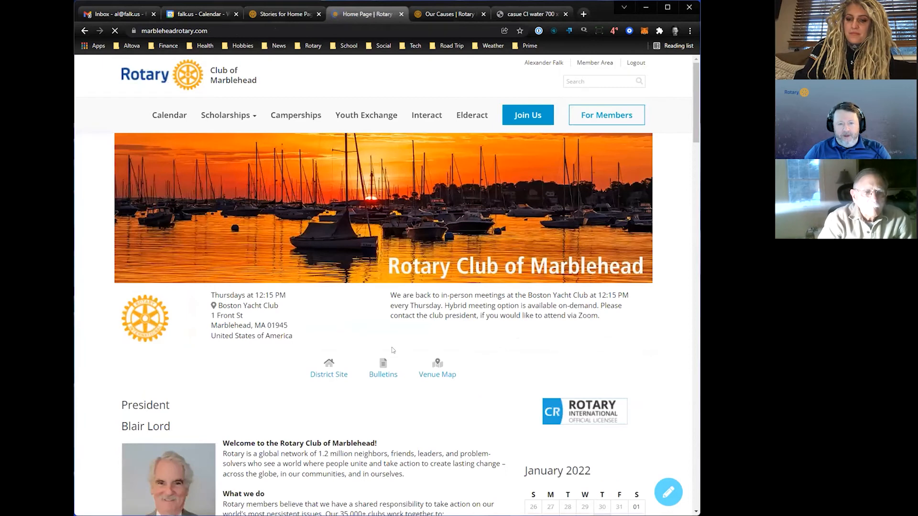
pyautogui.scroll(-12, 392, 350)
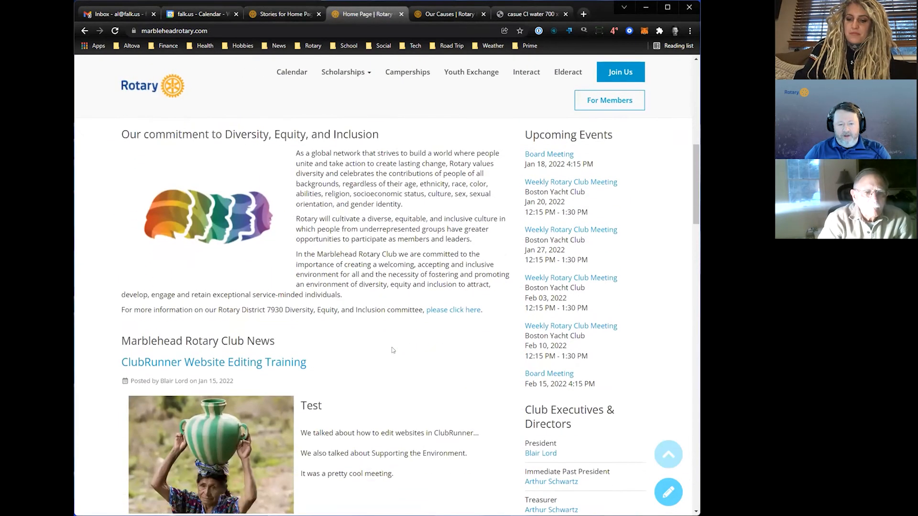
pyautogui.scroll(-2, 392, 350)
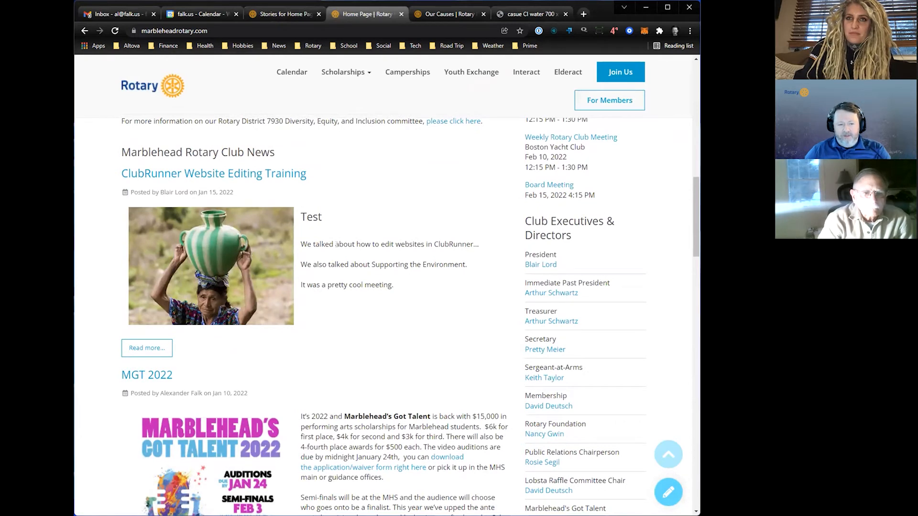
# - Open the full ClubRunner Website Editing Training story and check its brief, paragraphs and both images
pyautogui.click(154, 348)
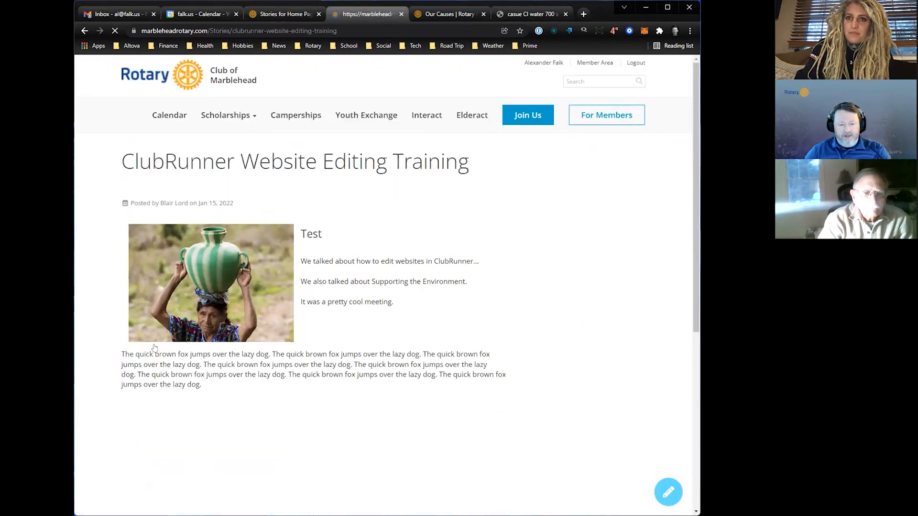
pyautogui.scroll(-4, 538, 305)
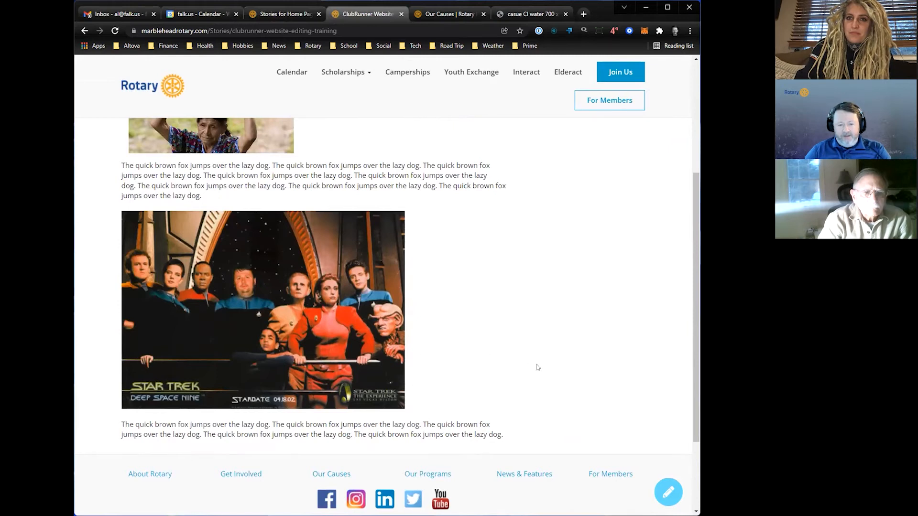
pyautogui.scroll(3, 538, 367)
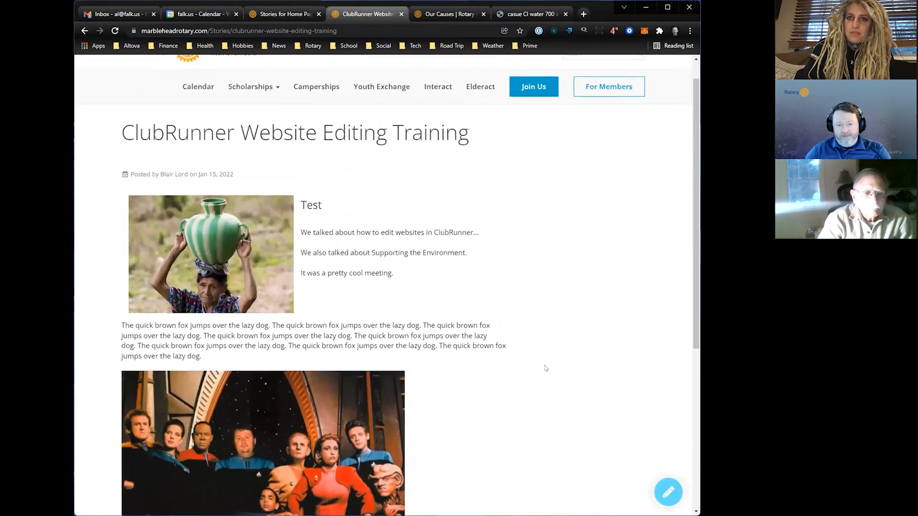
pyautogui.scroll(1, 545, 368)
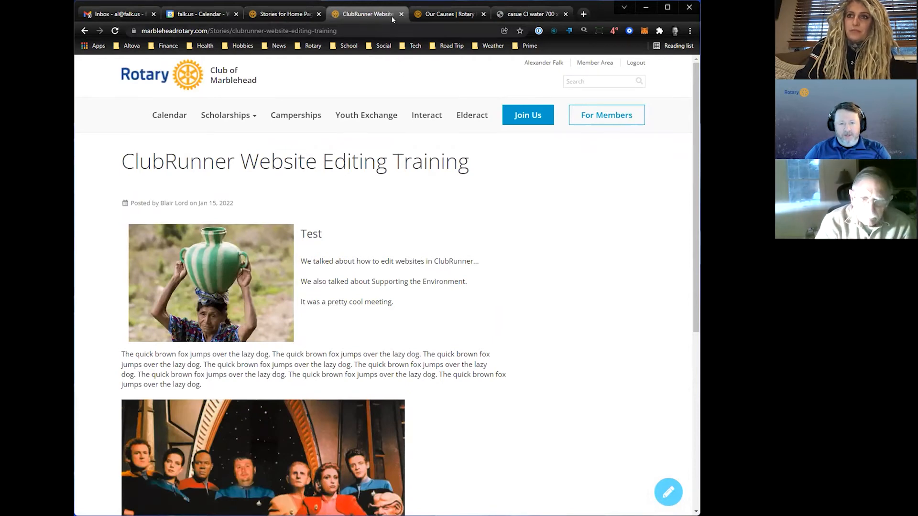
# - Remove the ClubRunner Website Editing Training story from the home page's stories widget and confirm the removal
pyautogui.click(270, 15)
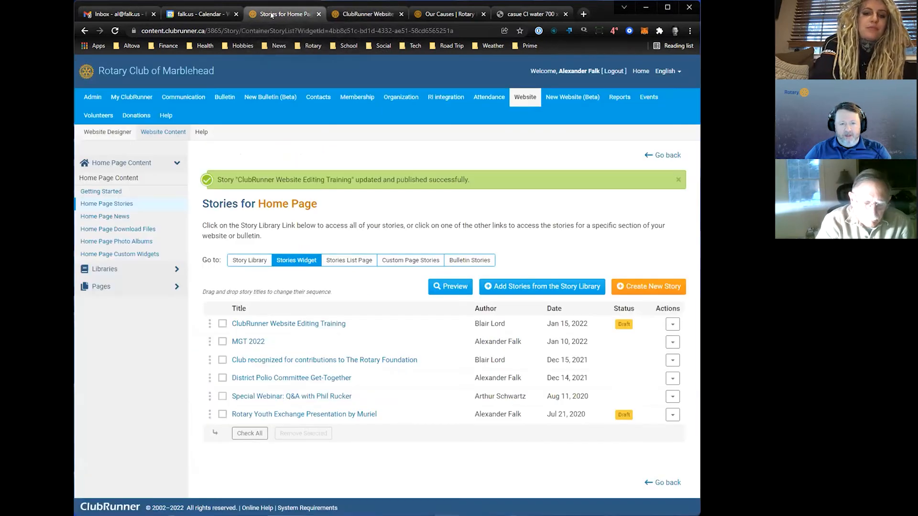
pyautogui.click(673, 324)
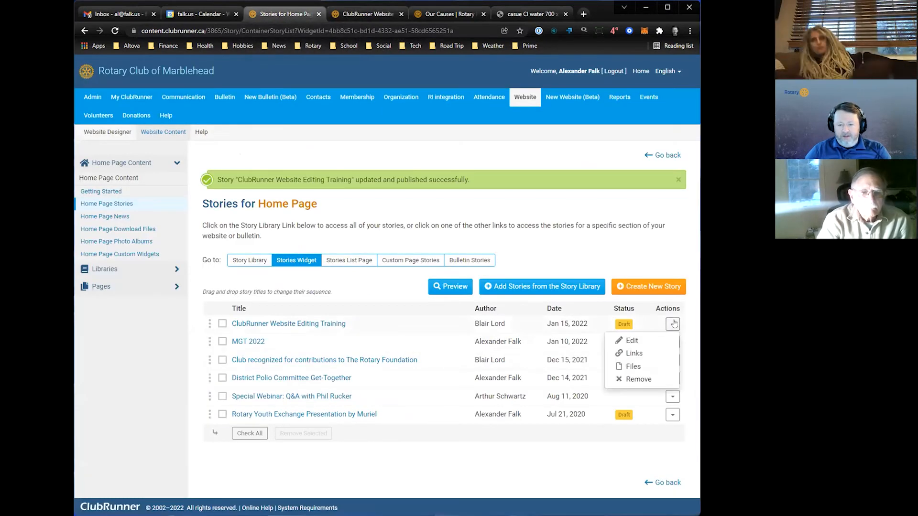
pyautogui.click(637, 379)
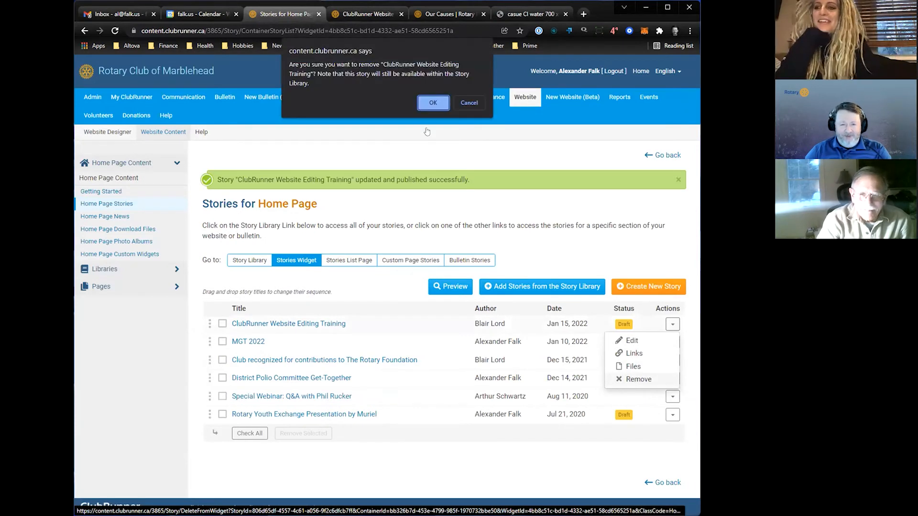
pyautogui.click(433, 103)
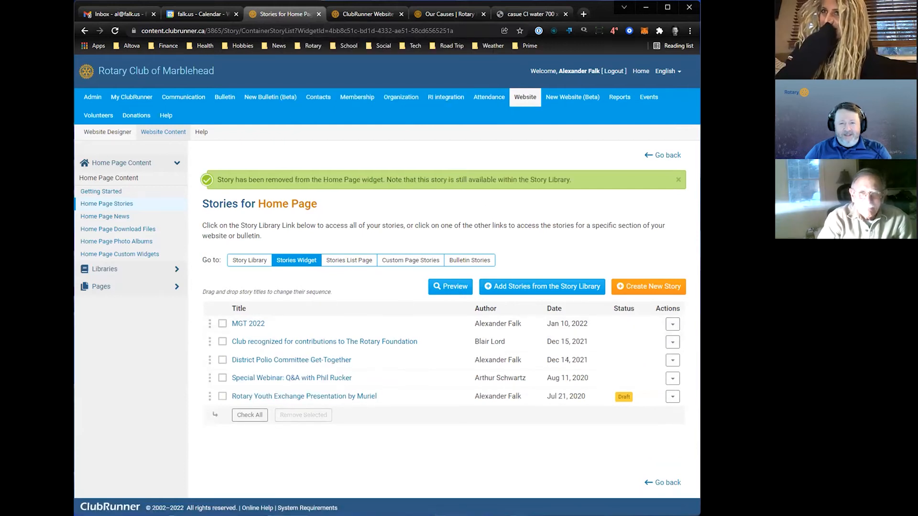
# - Return to the public club home page and check the stories under Marblehead Rotary Club News
pyautogui.click(366, 14)
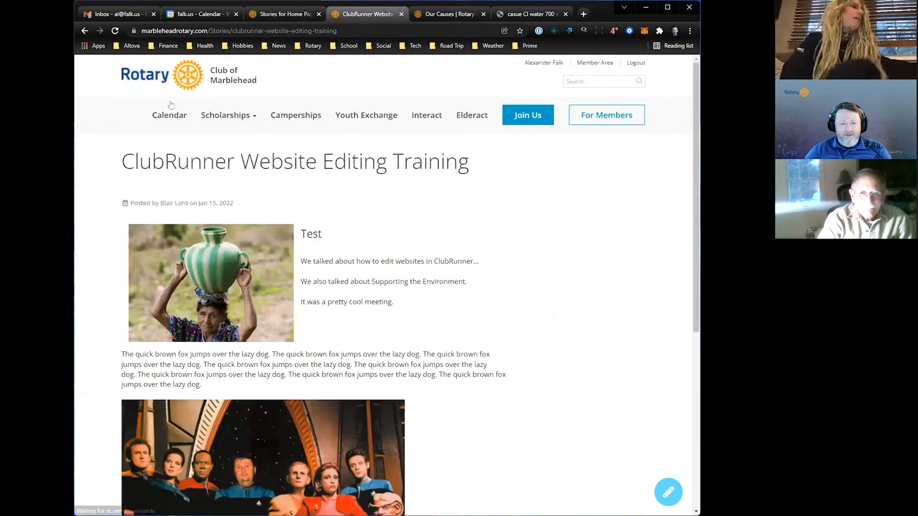
pyautogui.click(160, 79)
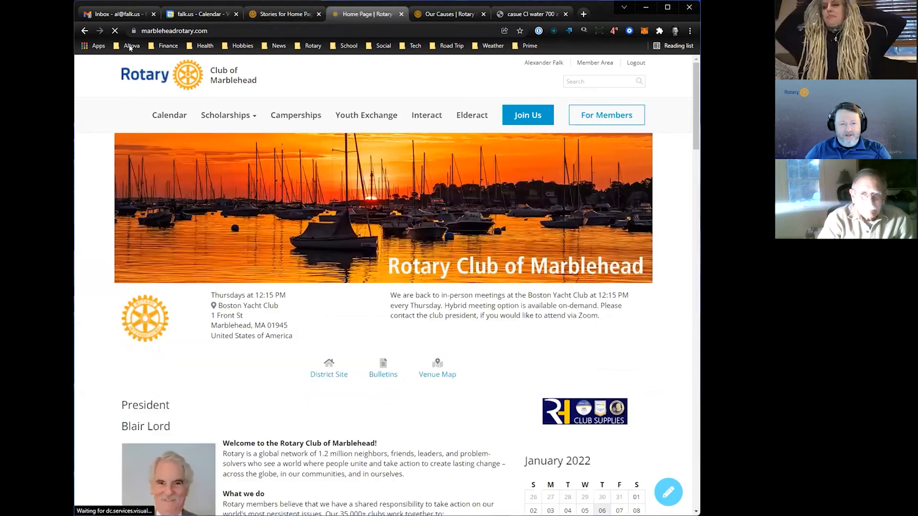
pyautogui.scroll(-15, 444, 262)
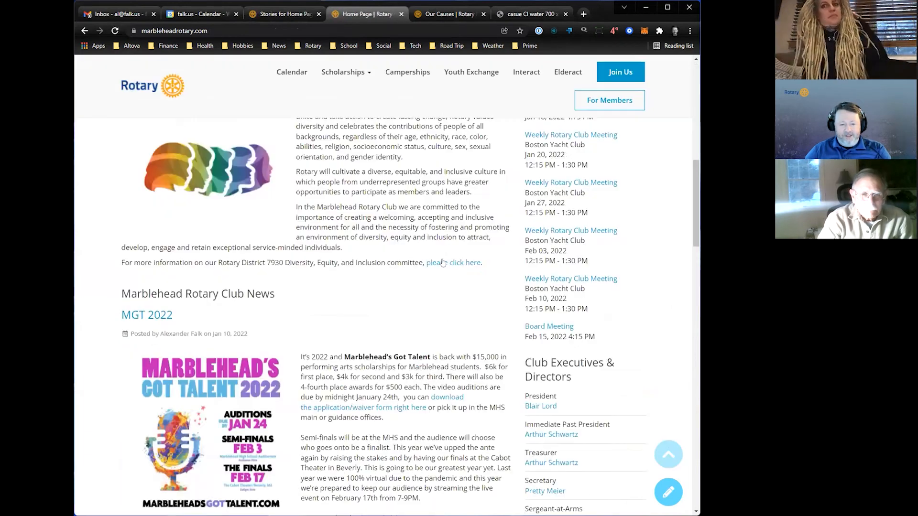
# - Close the Our Causes page and the water image page, and return to the Stories for Home Page list
pyautogui.click(483, 14)
pyautogui.click(482, 14)
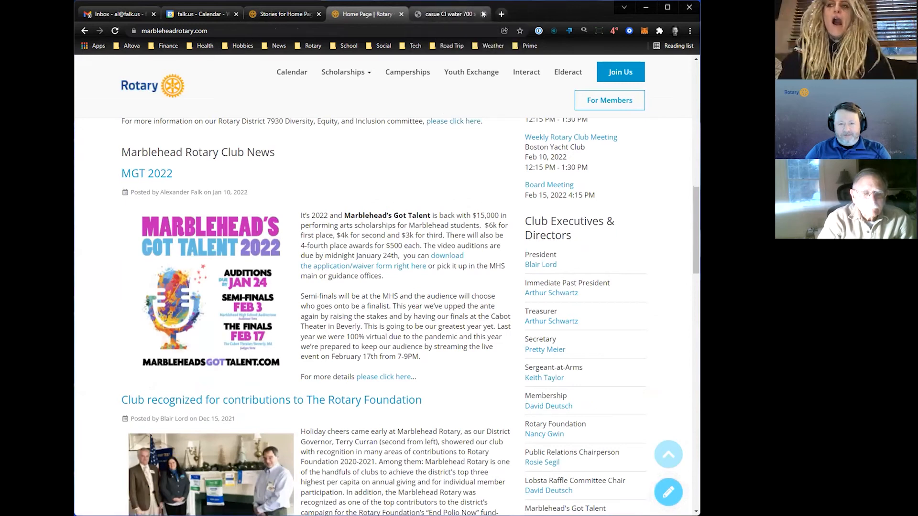
pyautogui.click(341, 14)
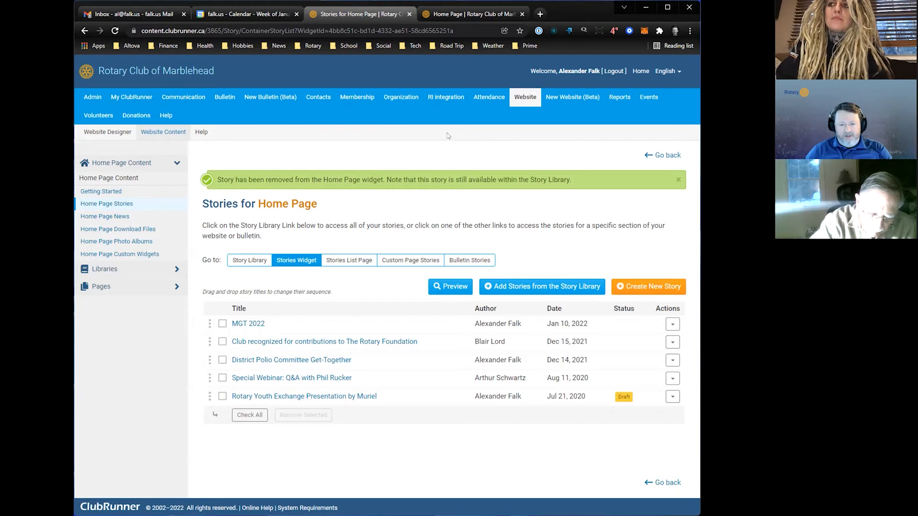
# - Review the President and Diversity, Equity, and Inclusion sections on the club's public home page
pyautogui.click(445, 13)
pyautogui.scroll(10, 389, 271)
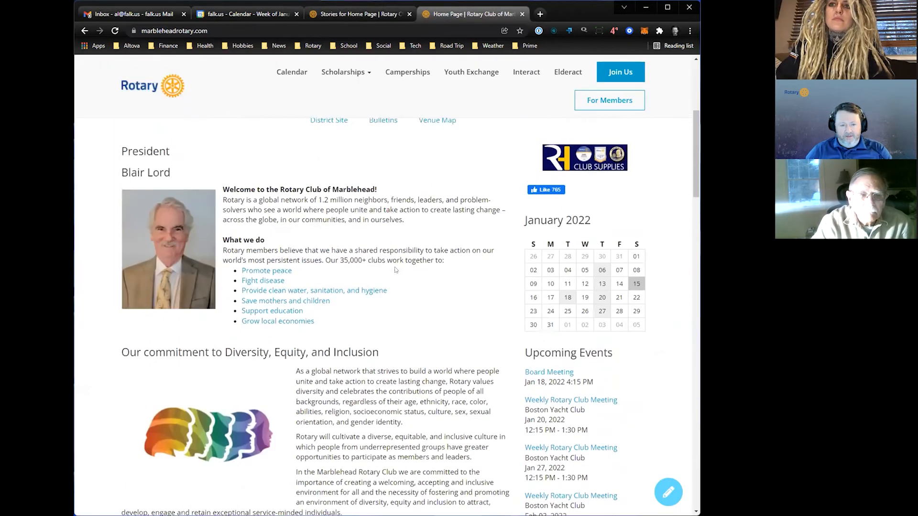
pyautogui.scroll(1, 397, 274)
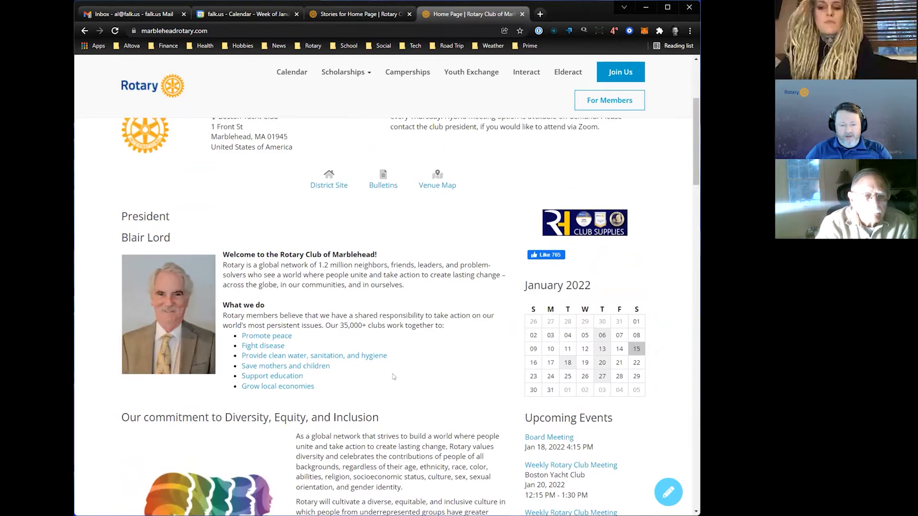
pyautogui.scroll(-3, 393, 377)
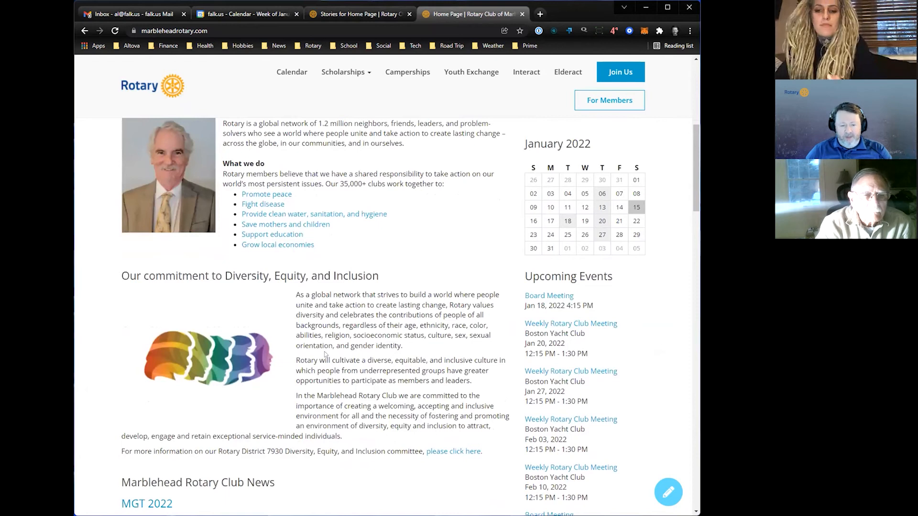
pyautogui.scroll(3, 229, 344)
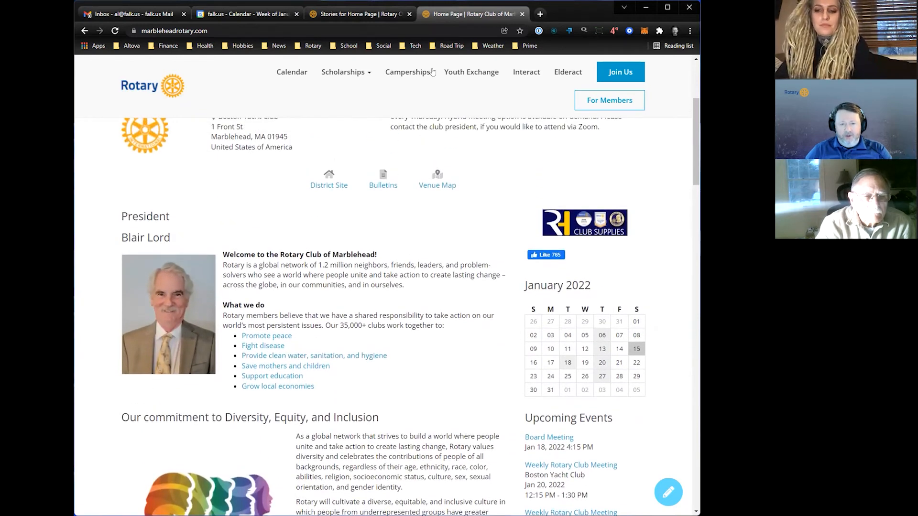
# - Open the home page's content layout in Website Designer and examine the widgets in its Main section
pyautogui.click(367, 13)
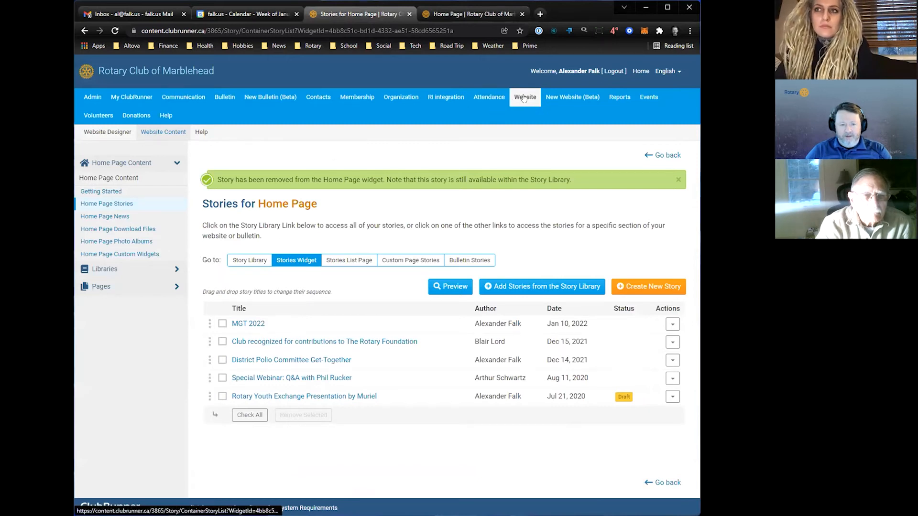
pyautogui.click(96, 132)
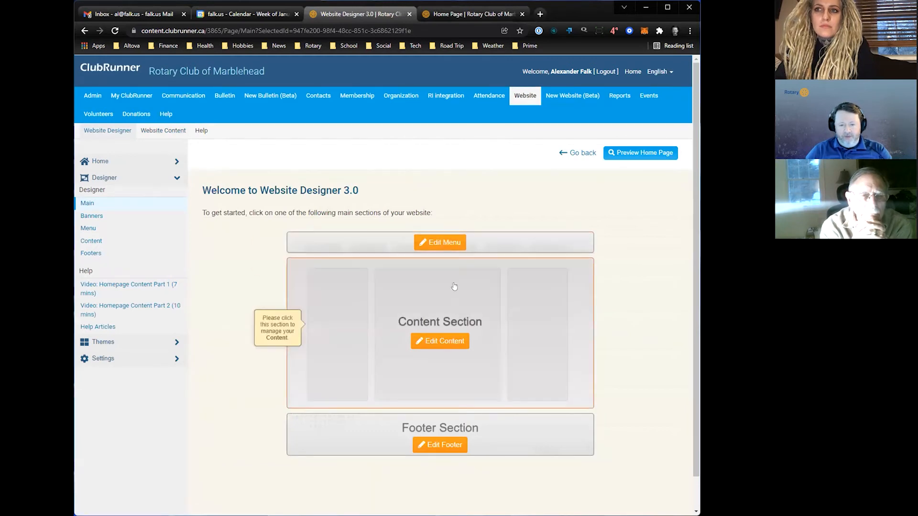
pyautogui.click(444, 341)
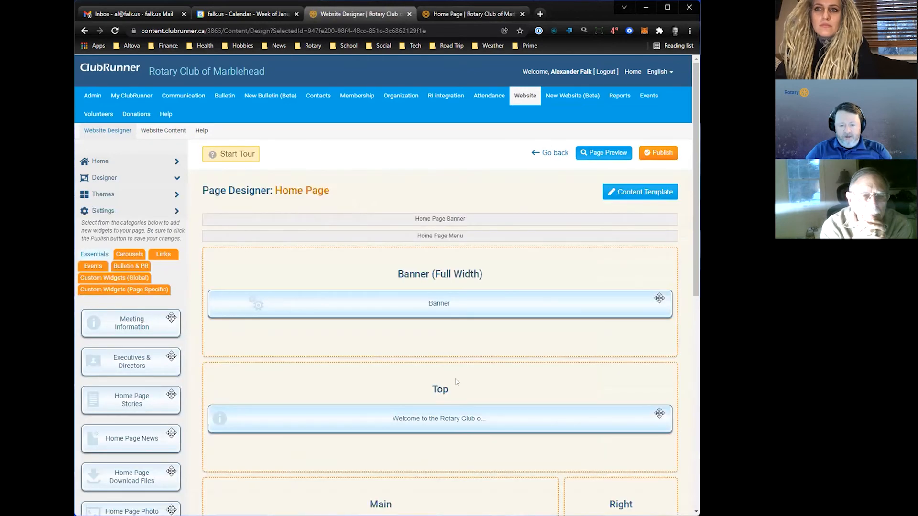
pyautogui.scroll(-5, 454, 378)
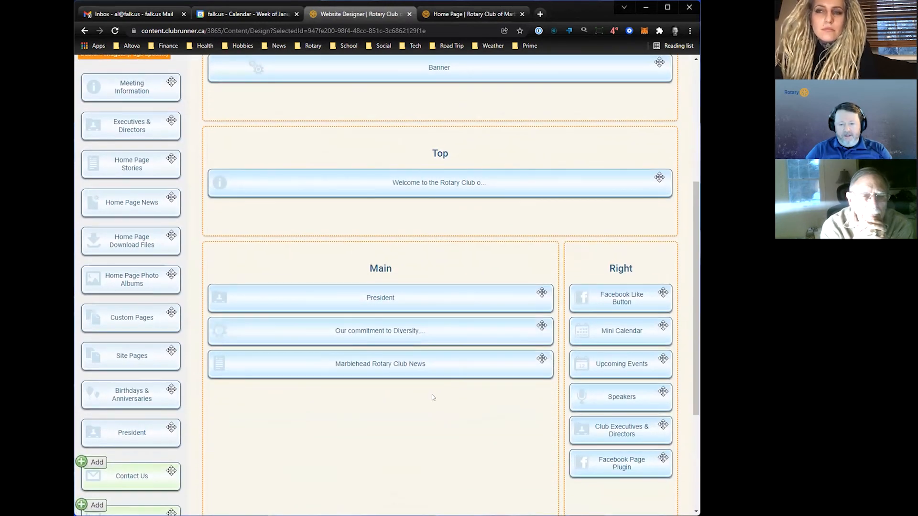
pyautogui.scroll(-2, 432, 394)
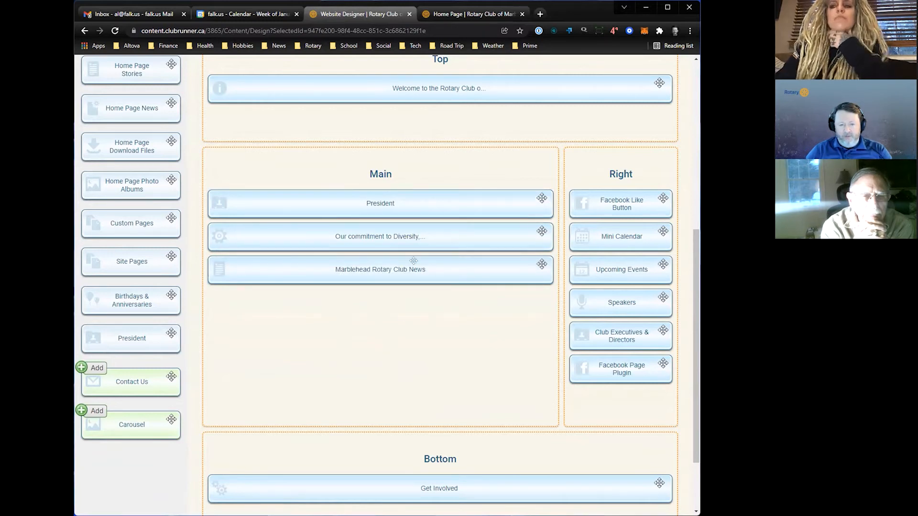
# - Open the President widget's message for editing, review its title and text, and leave the editor without saving
pyautogui.moveTo(380, 201)
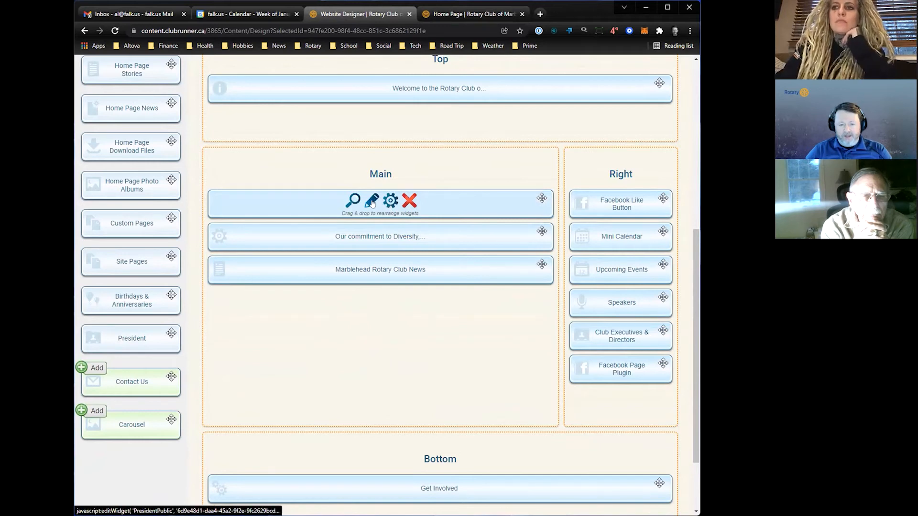
pyautogui.click(372, 201)
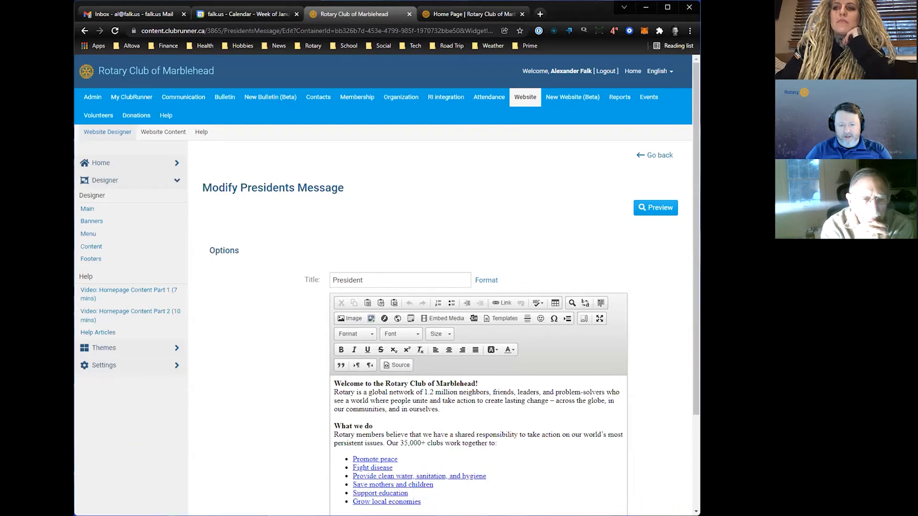
pyautogui.scroll(-2, 652, 436)
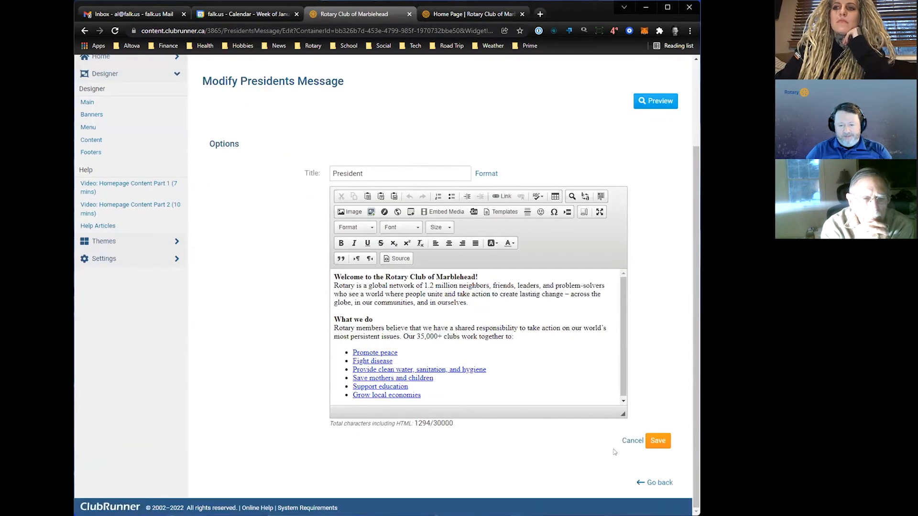
pyautogui.click(624, 441)
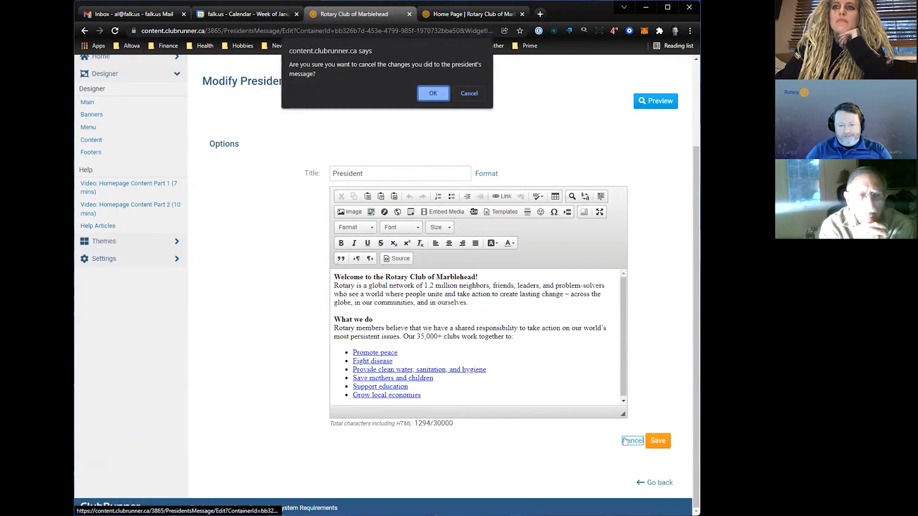
pyautogui.click(433, 94)
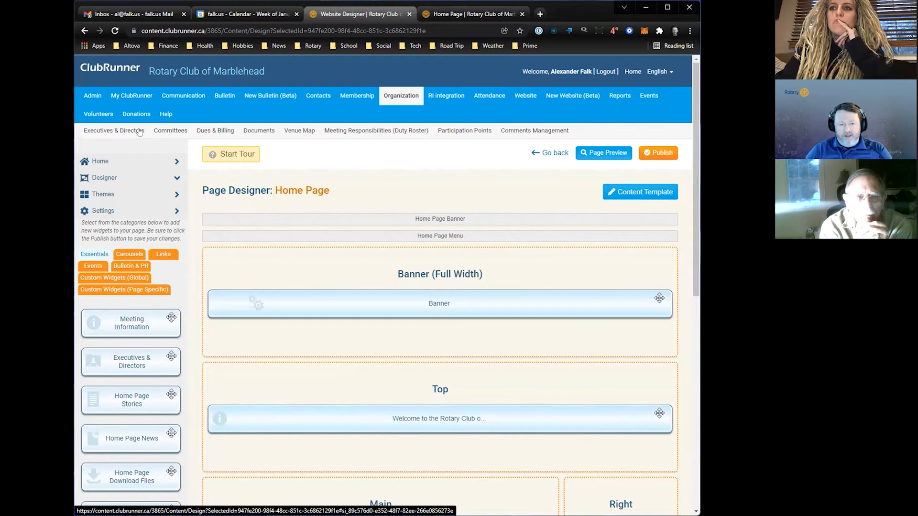
# - Open the Club Executives and Directors list under Organization and review the 2021-22 positions and their assigned members
pyautogui.click(124, 133)
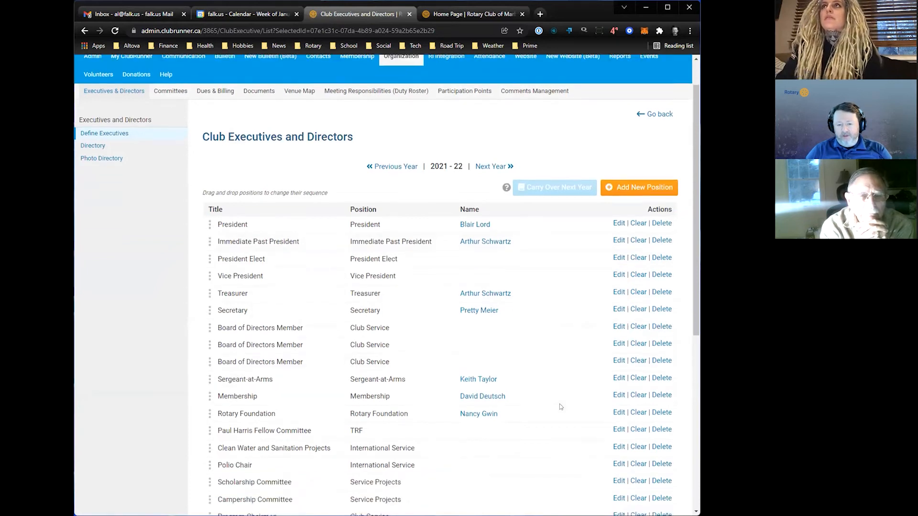
pyautogui.scroll(-2, 558, 404)
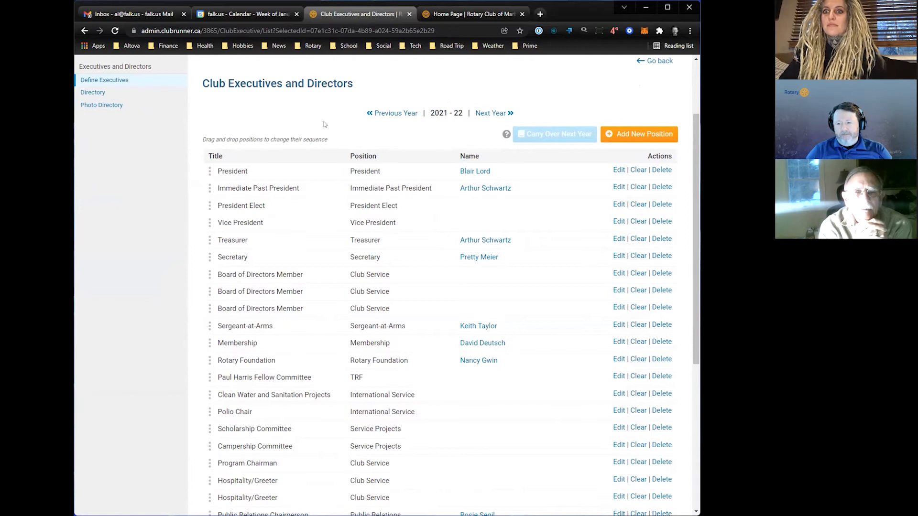
pyautogui.scroll(1, 310, 123)
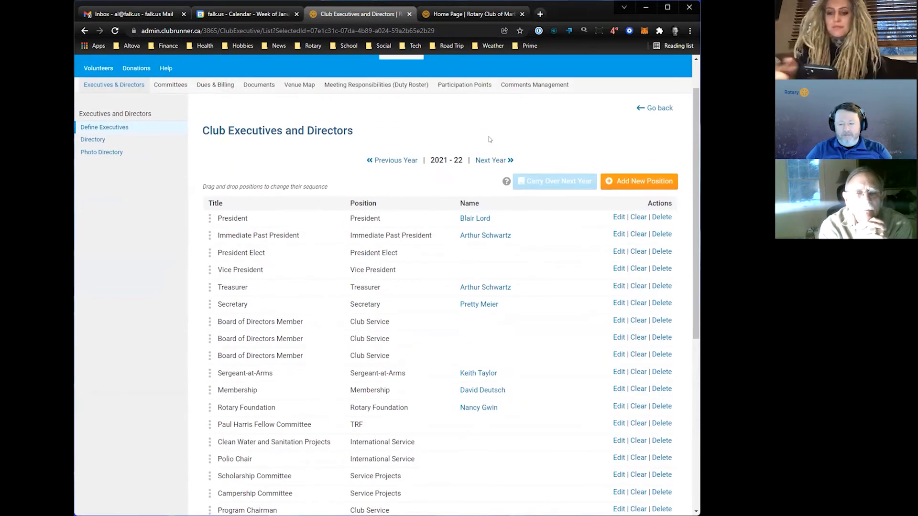
pyautogui.scroll(1, 483, 139)
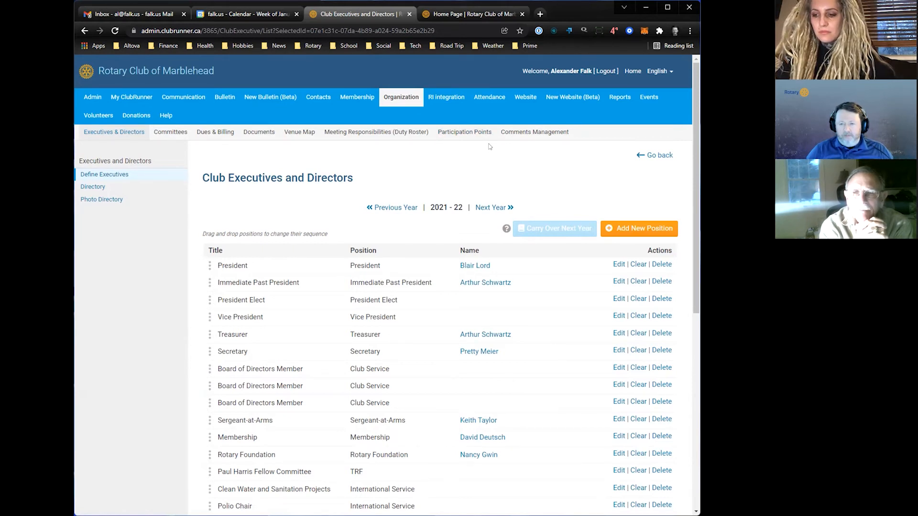
# - Search Google for "amesbury rotary club" in a new browser tab and open the club's home page
pyautogui.click(539, 16)
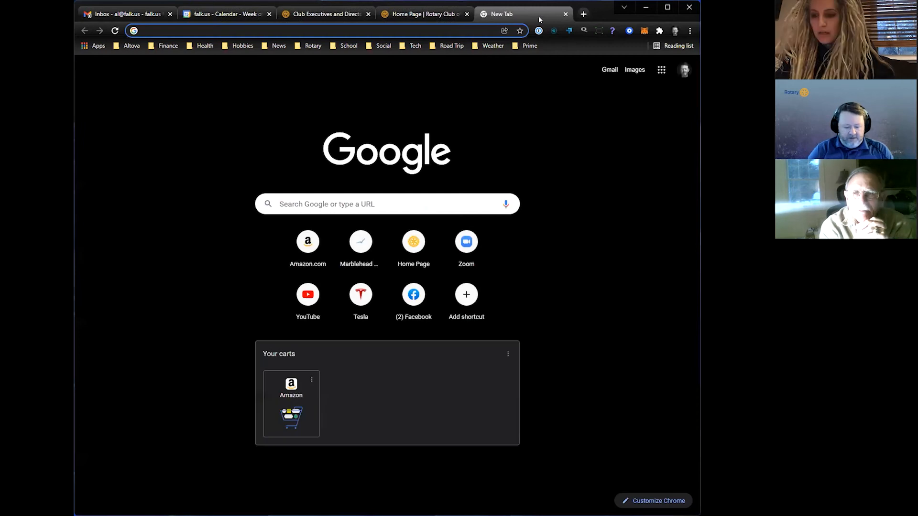
pyautogui.write('amesb')
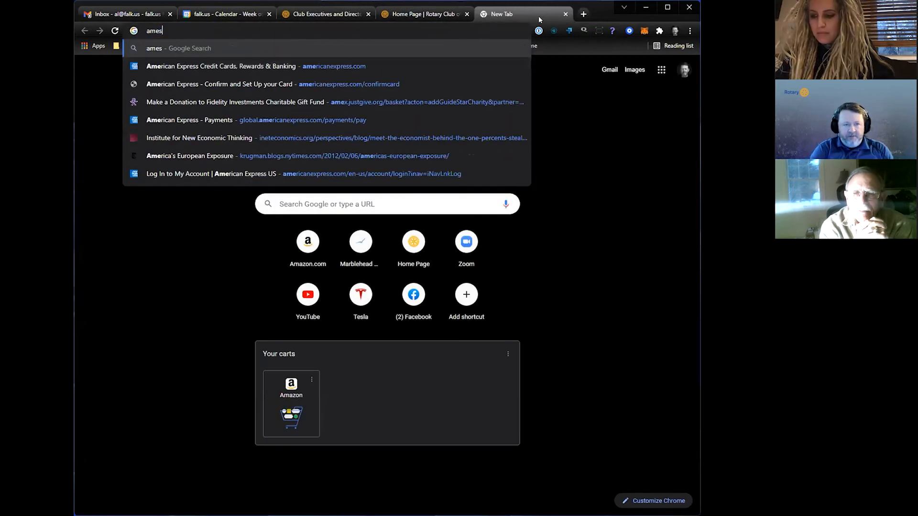
pyautogui.press('Down')
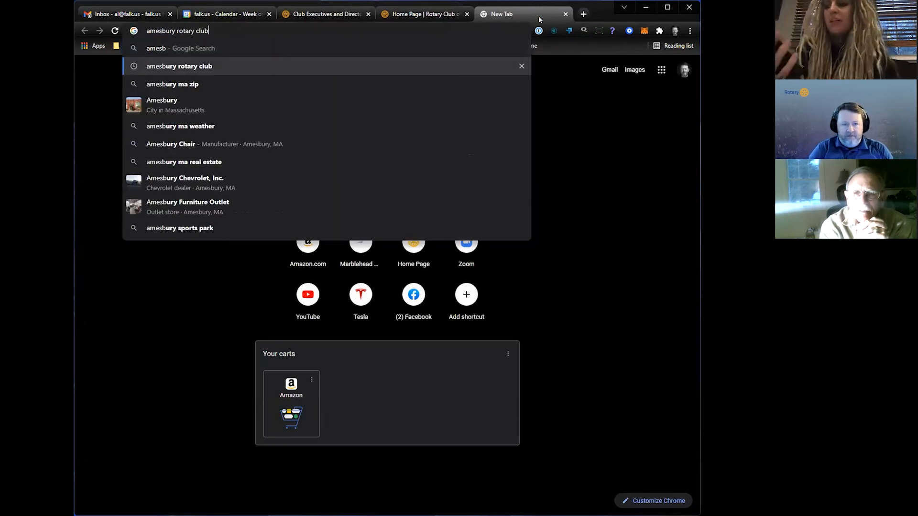
pyautogui.press('Return')
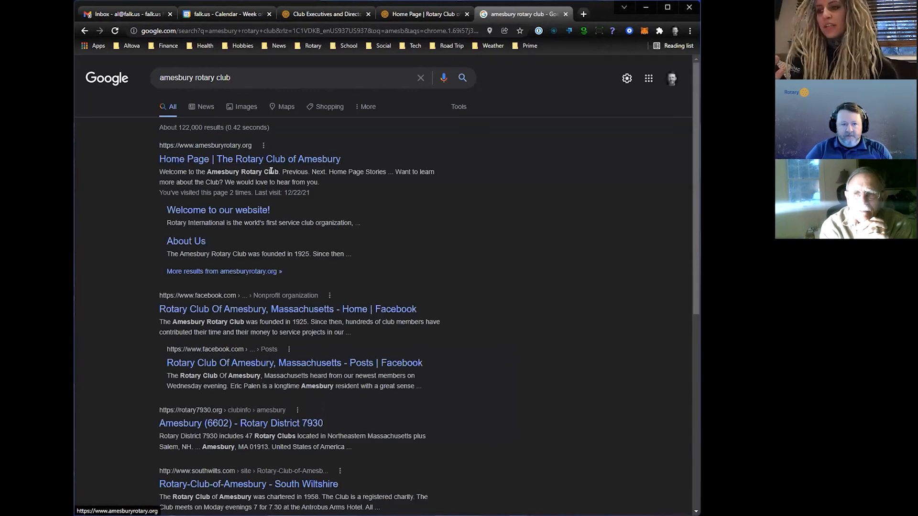
pyautogui.click(230, 162)
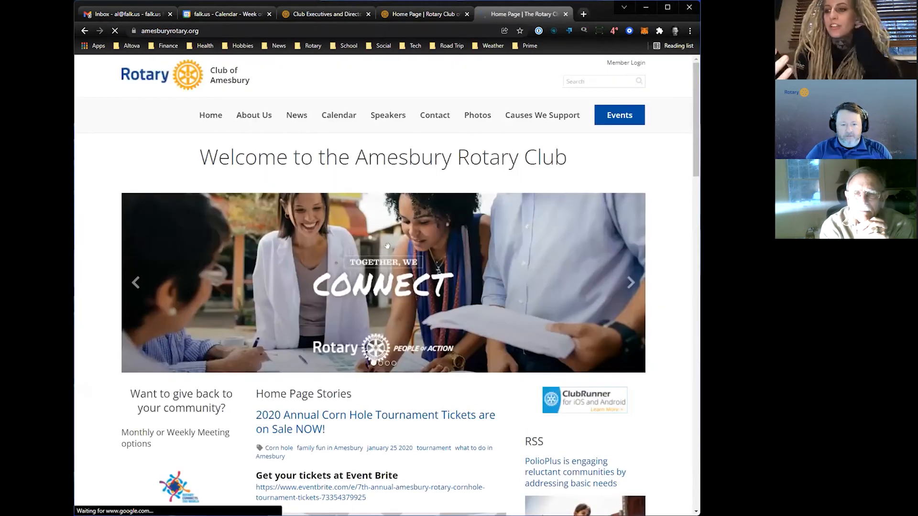
# - Dismiss the Amesbury site's cookie notice and review its home page stories, RSS feed, and Club Executives & Directors section
pyautogui.scroll(-1, 434, 335)
pyautogui.scroll(-6, 434, 335)
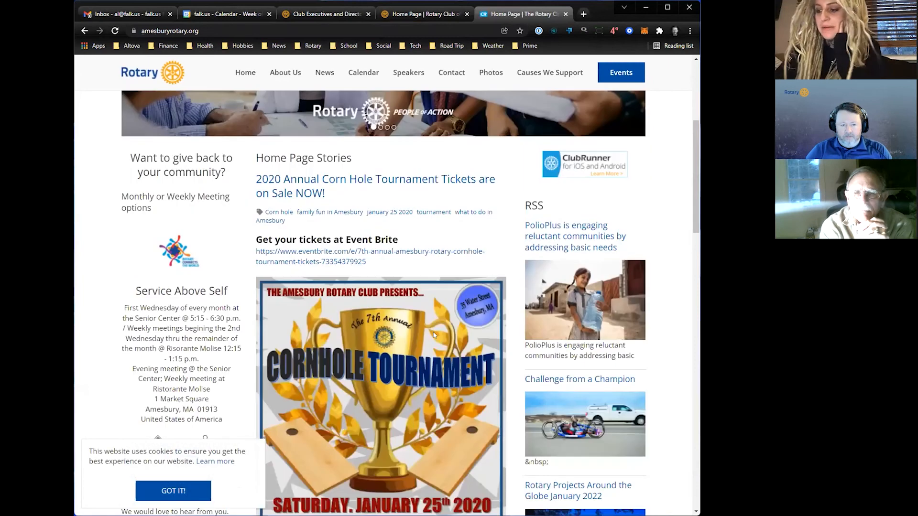
pyautogui.click(183, 498)
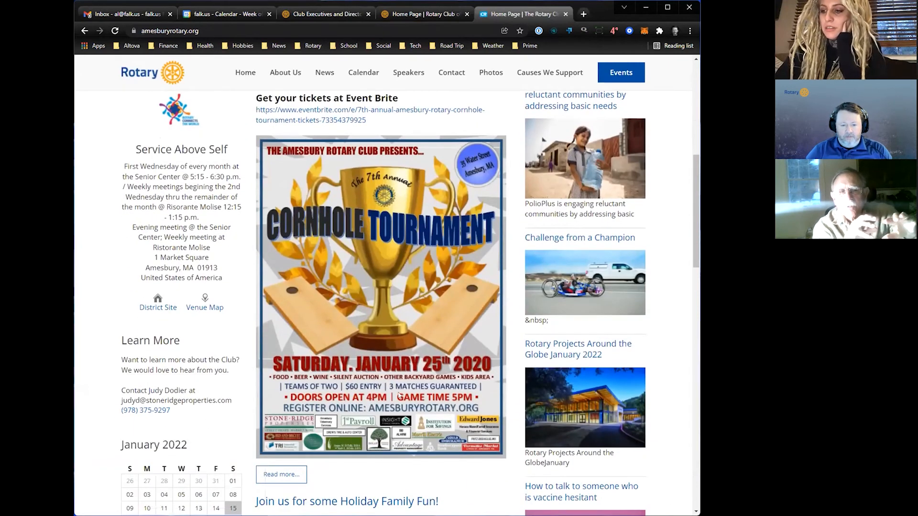
pyautogui.scroll(-4, 426, 381)
pyautogui.scroll(-6, 426, 381)
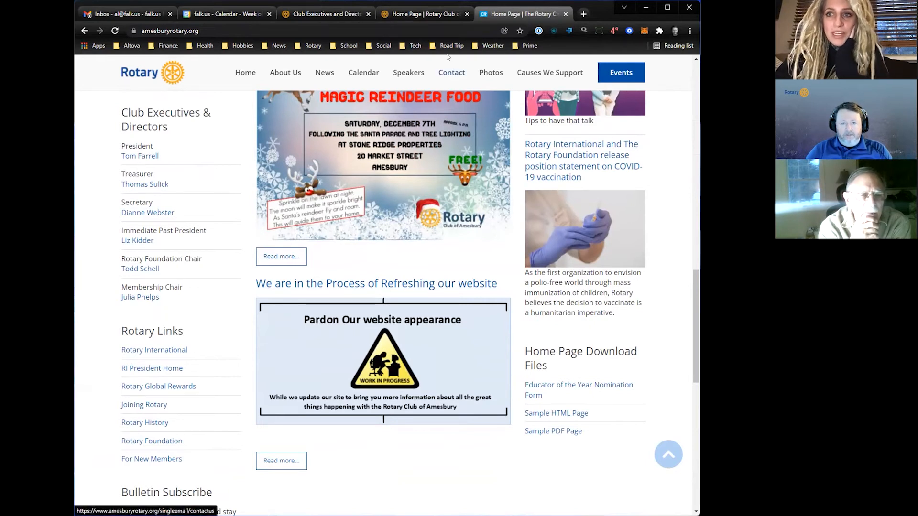
# - Revisit the Club Executives and Directors list, and open the Contact page on the Amesbury club's website
pyautogui.click(342, 18)
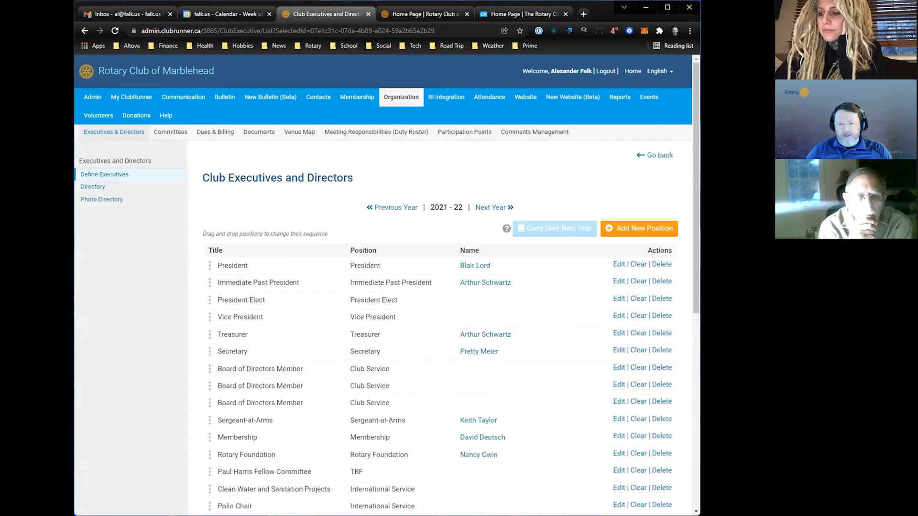
pyautogui.click(502, 14)
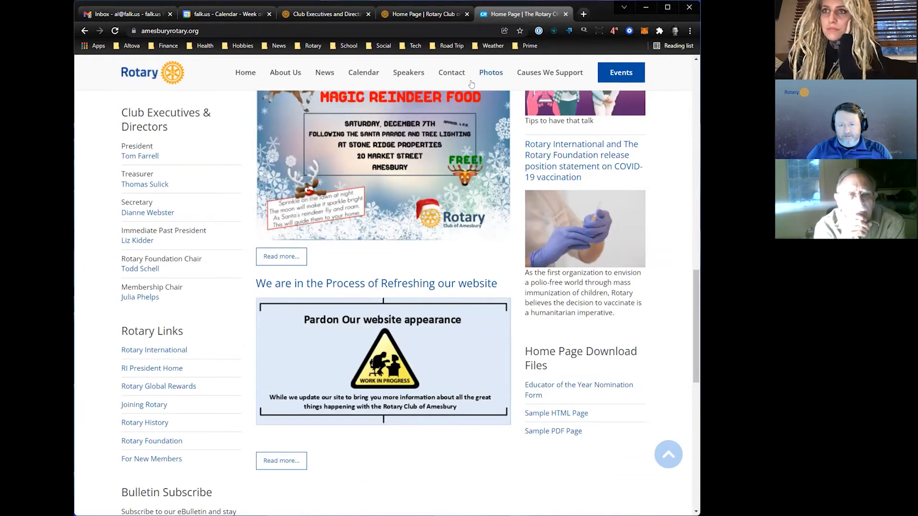
pyautogui.click(455, 73)
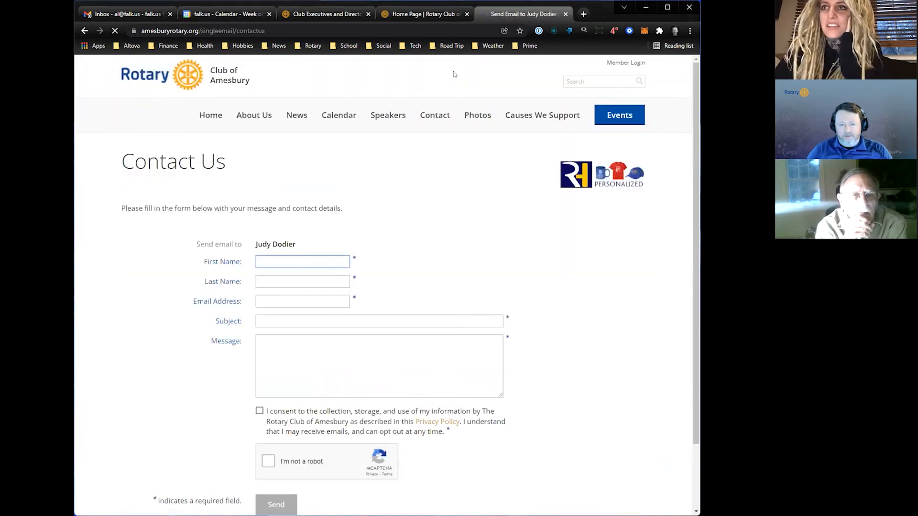